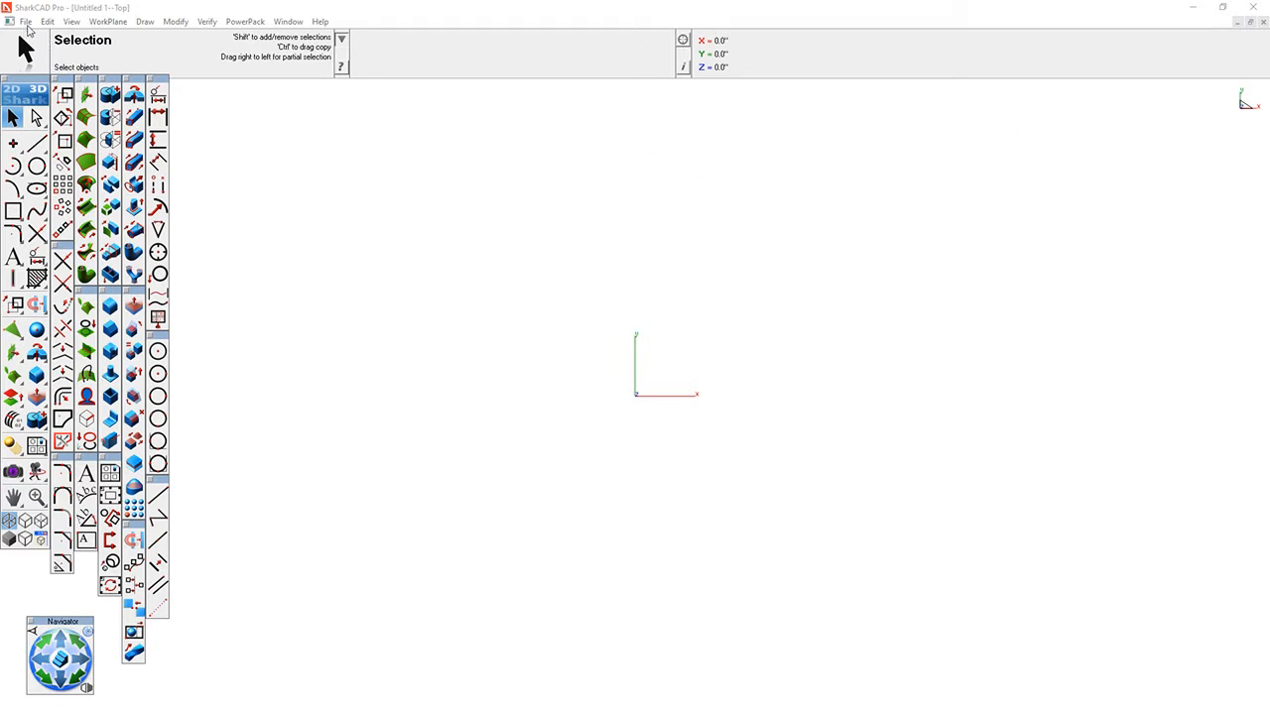
- Keep Auto save enabled in the Filing preferences and set it to save after 15 minutes
{"action": "left_click", "coordinate": [26, 21]}
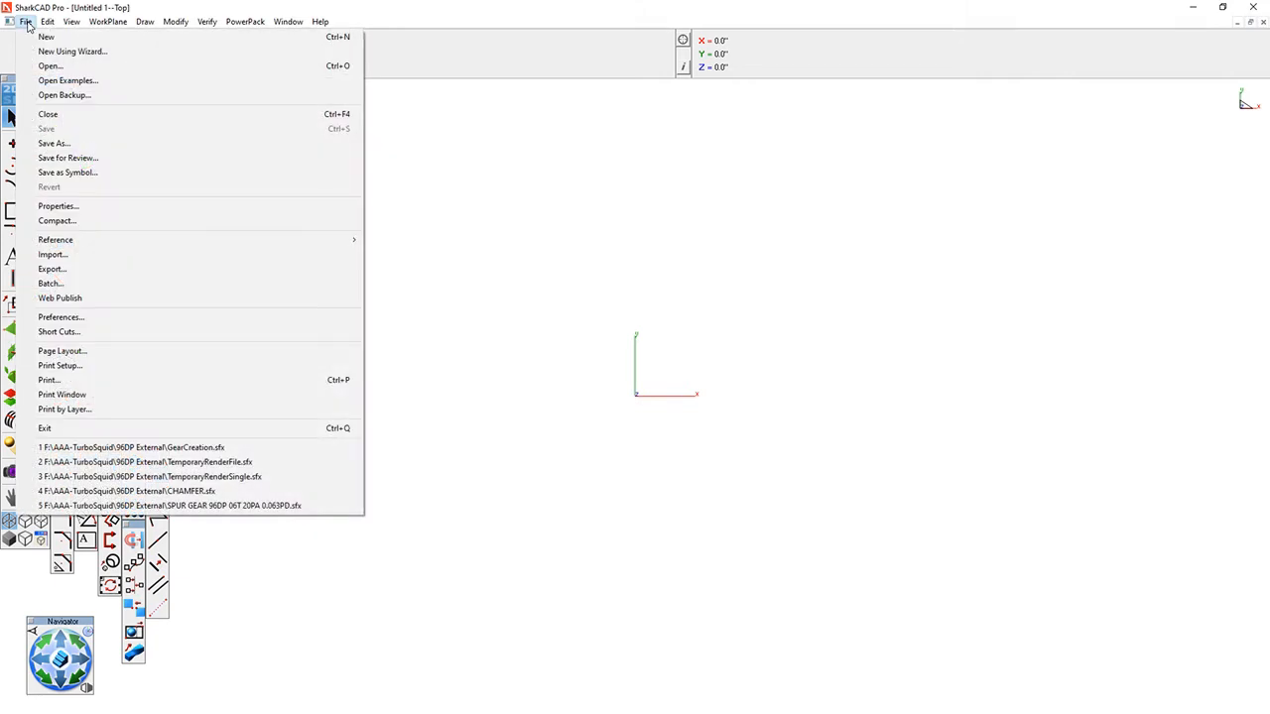
{"action": "left_click", "coordinate": [60, 317]}
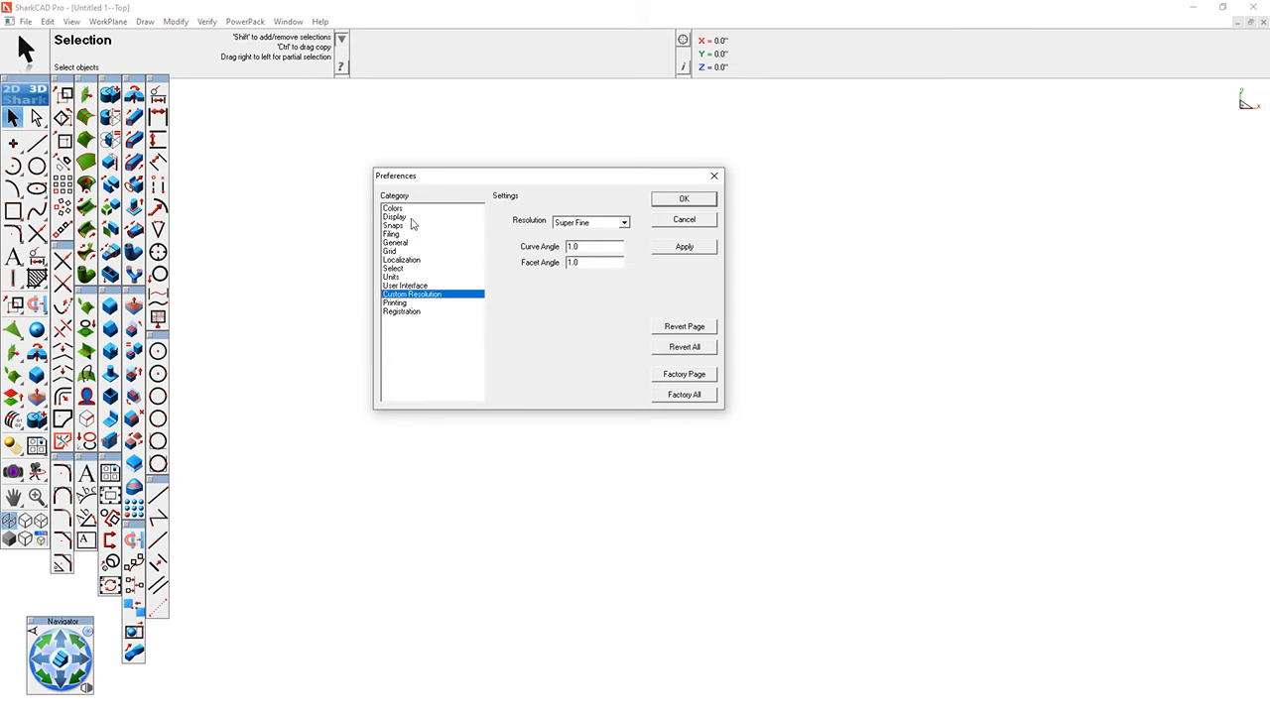
{"action": "left_click", "coordinate": [406, 236]}
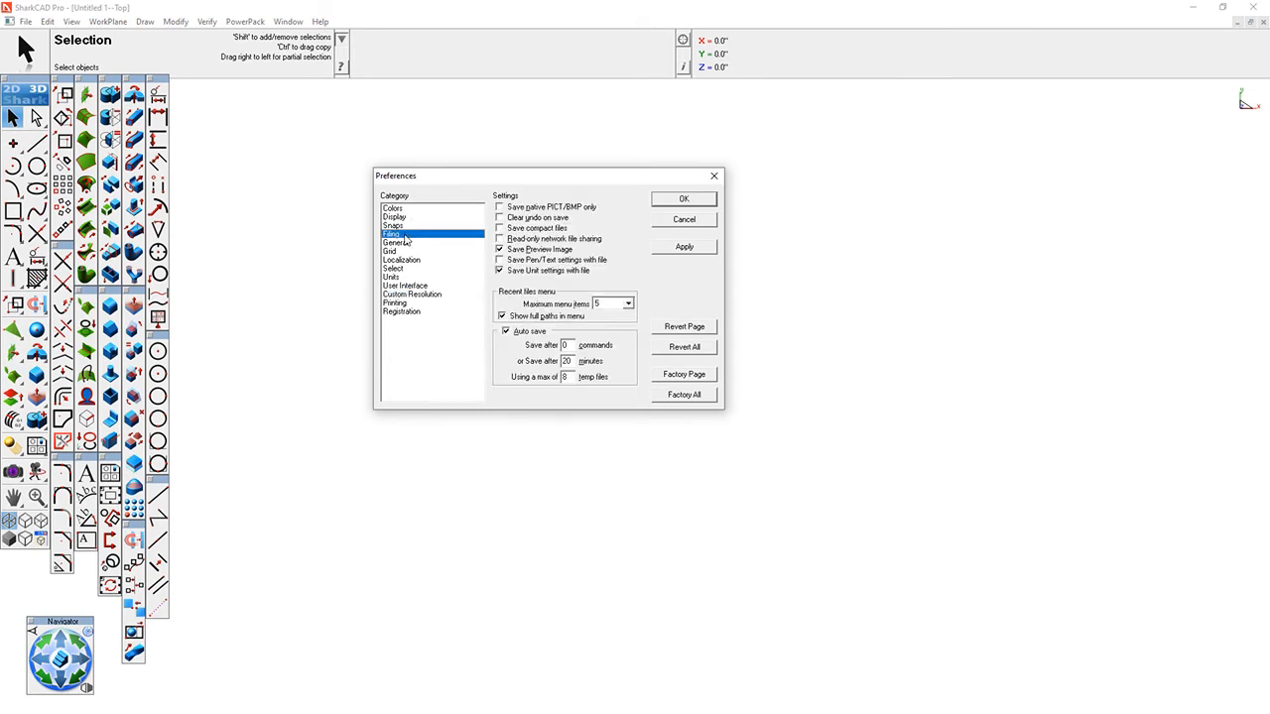
{"action": "left_click", "coordinate": [516, 332]}
{"action": "left_click", "coordinate": [509, 334]}
{"action": "left_click", "coordinate": [571, 361]}
{"action": "type", "text": "15"}
{"action": "left_click", "coordinate": [688, 249]}
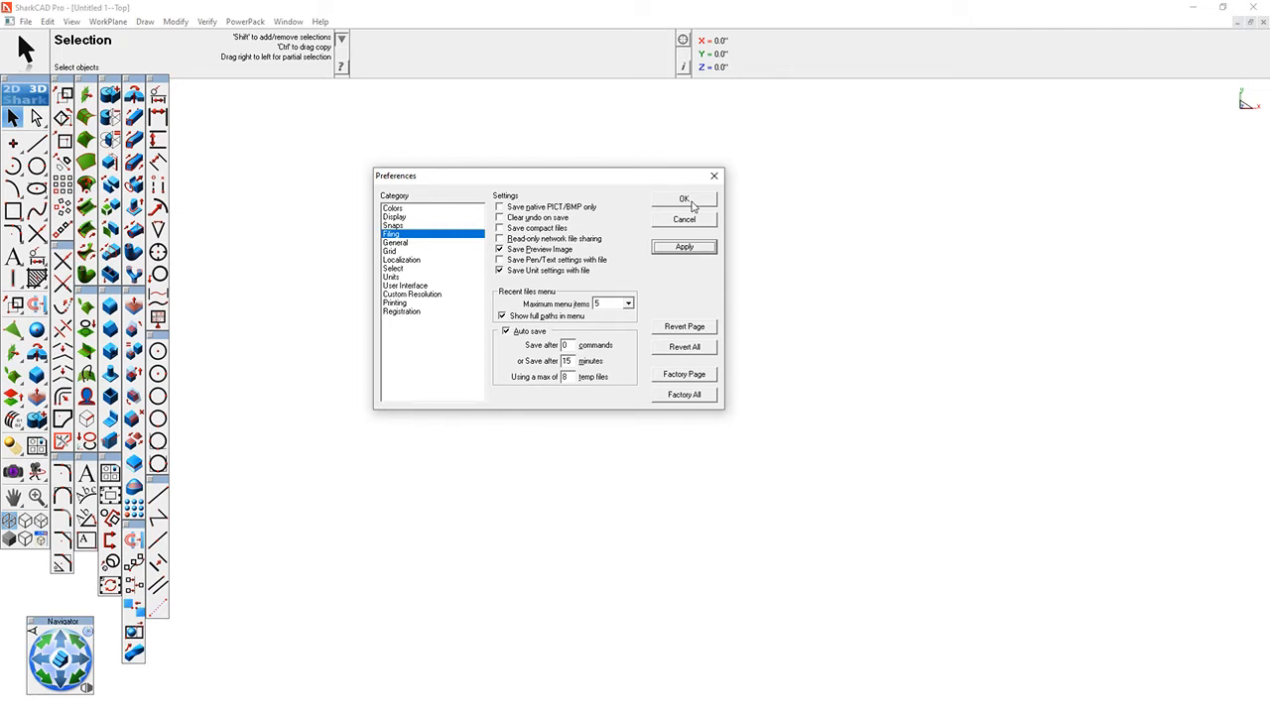
{"action": "left_click", "coordinate": [693, 203]}
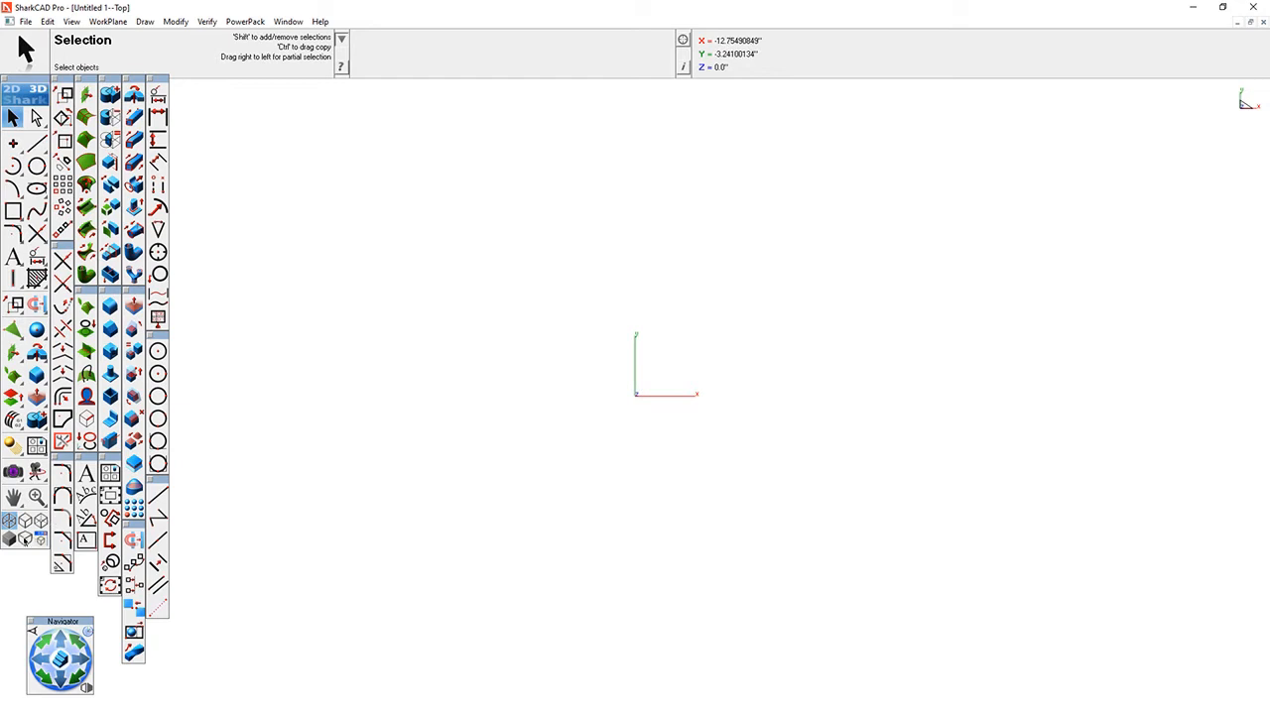
- Tear off the Select Deep tool palette, flip it vertical, and dock it beside the existing tool palettes
{"action": "mouse_move", "coordinate": [37, 95]}
{"action": "left_mouse_down"}
{"action": "mouse_move", "coordinate": [367, 154]}
{"action": "mouse_move", "coordinate": [714, 160]}
{"action": "mouse_move", "coordinate": [246, 209]}
{"action": "mouse_move", "coordinate": [43, 95]}
{"action": "left_mouse_up"}
{"action": "left_click", "coordinate": [37, 119]}
{"action": "left_click_drag", "start_coordinate": [38, 119], "coordinate": [204, 108]}
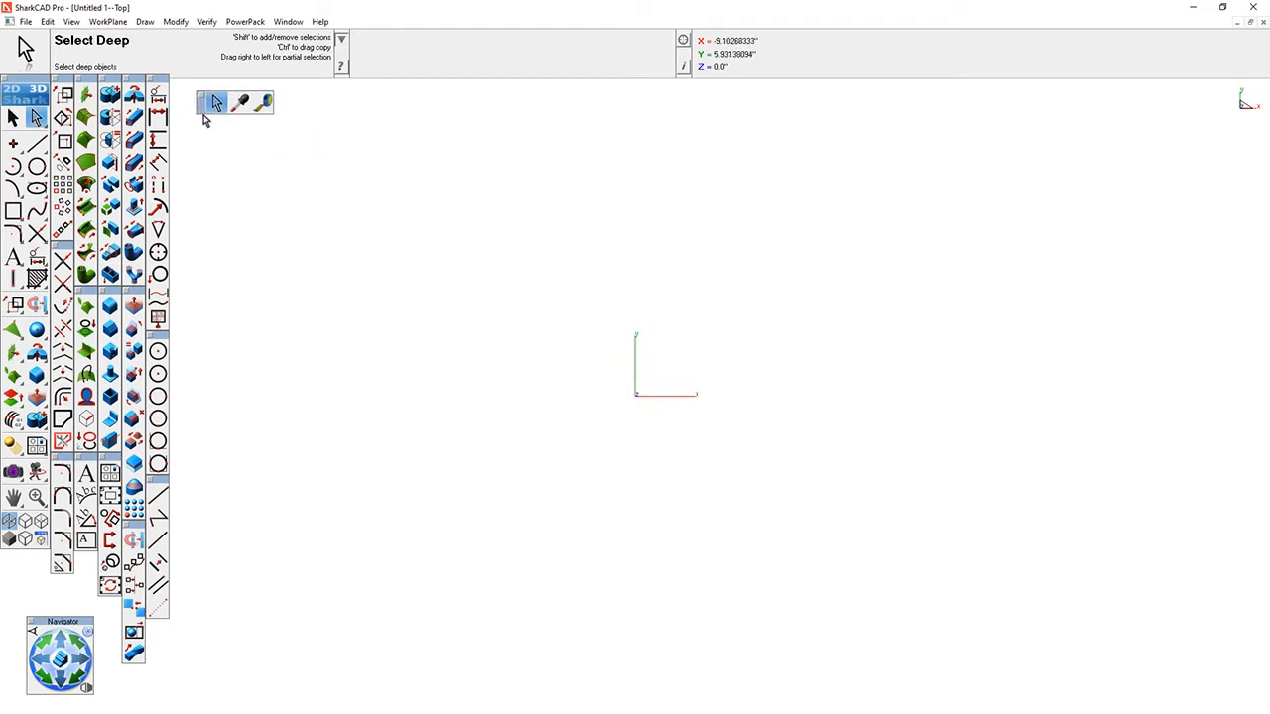
{"action": "right_click", "coordinate": [205, 116]}
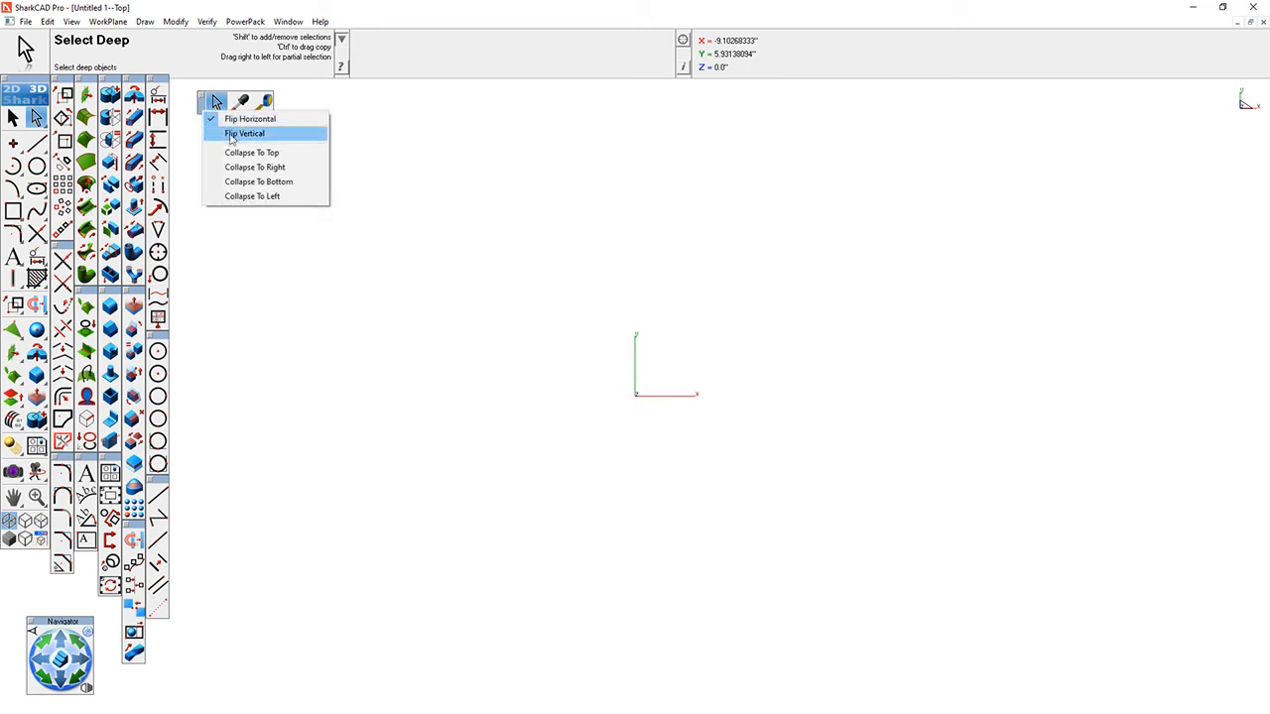
{"action": "left_click", "coordinate": [234, 139]}
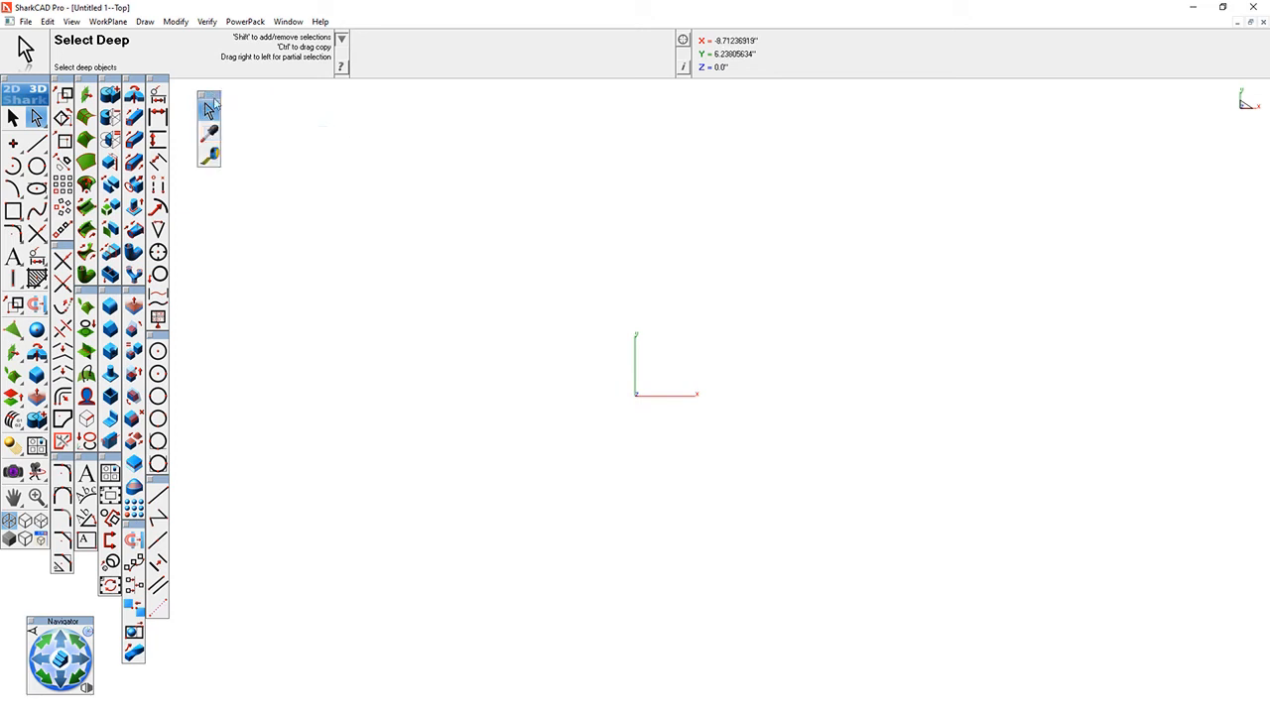
{"action": "left_click_drag", "start_coordinate": [210, 106], "coordinate": [185, 91]}
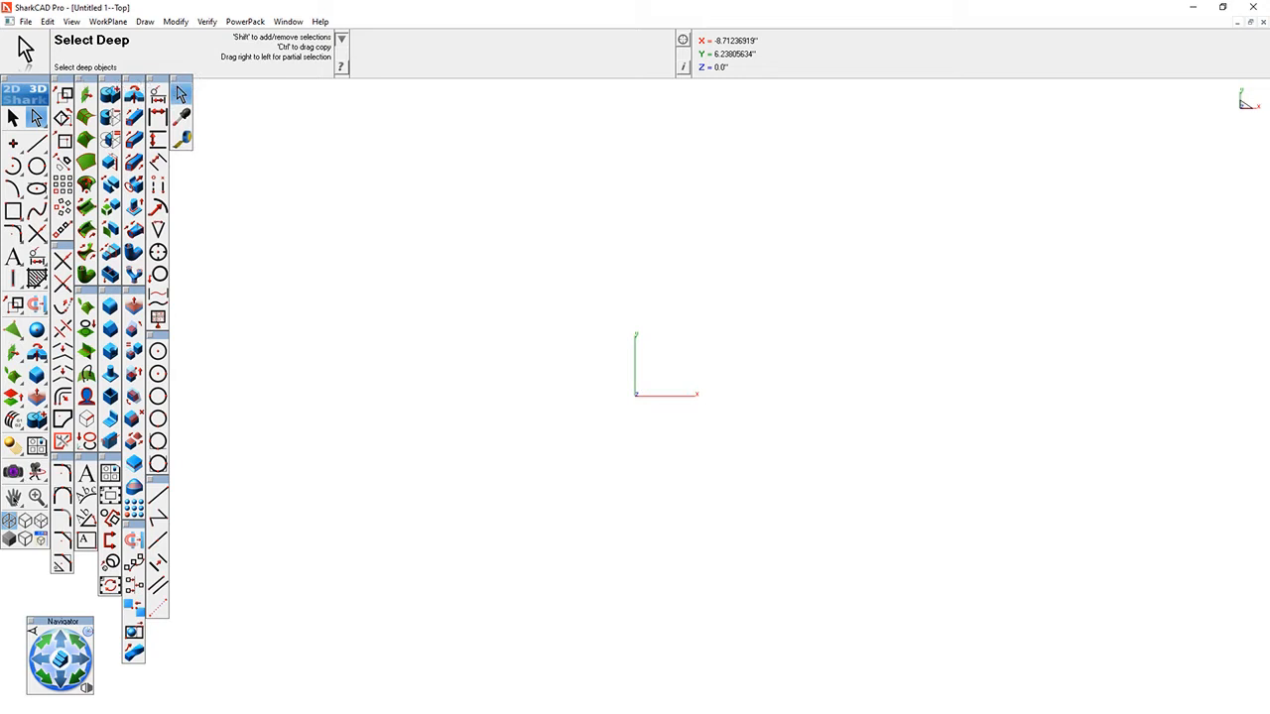
- Tear off the Dynamic Pan tool palette, flip it vertical, and place it directly below the selection palette
{"action": "left_click_drag", "start_coordinate": [14, 498], "coordinate": [215, 146]}
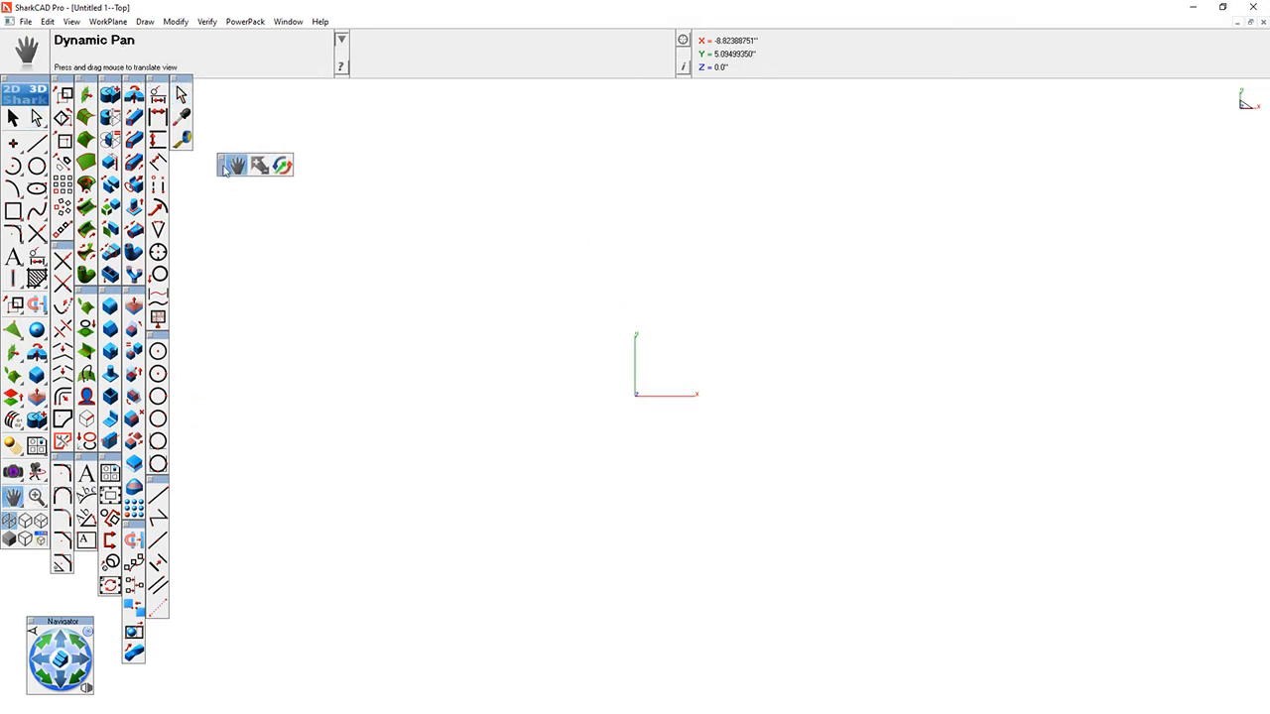
{"action": "right_click", "coordinate": [226, 169]}
{"action": "left_click", "coordinate": [263, 187]}
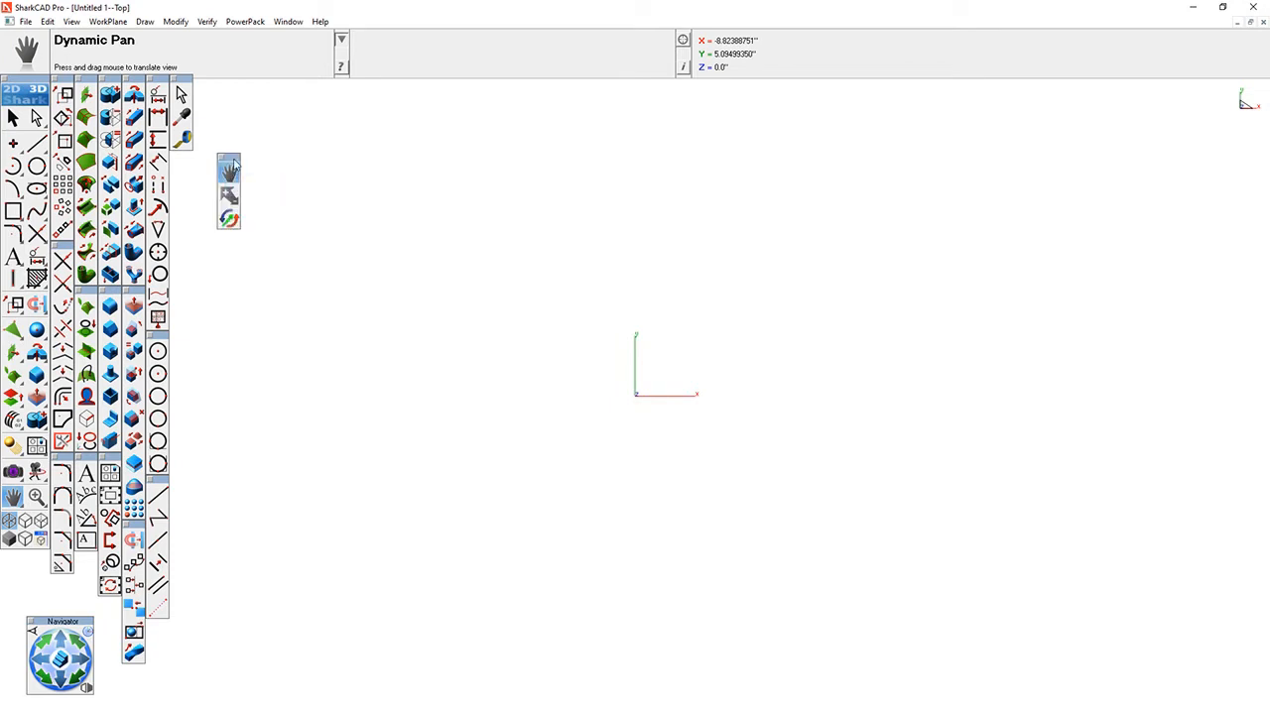
{"action": "left_click_drag", "start_coordinate": [234, 161], "coordinate": [186, 160]}
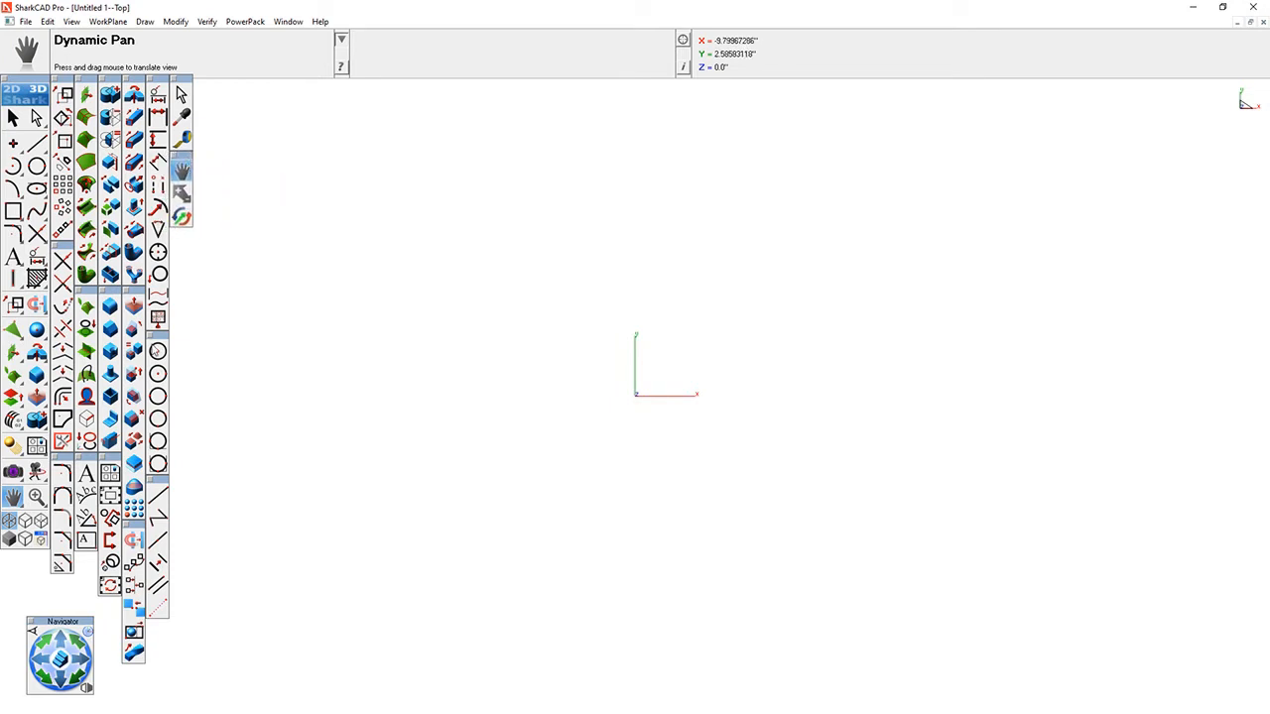
- Tear off the render camera palette, flip it vertical, and stack it with its render mode subpalette below the pan palette
{"action": "left_click_drag", "start_coordinate": [13, 471], "coordinate": [310, 300]}
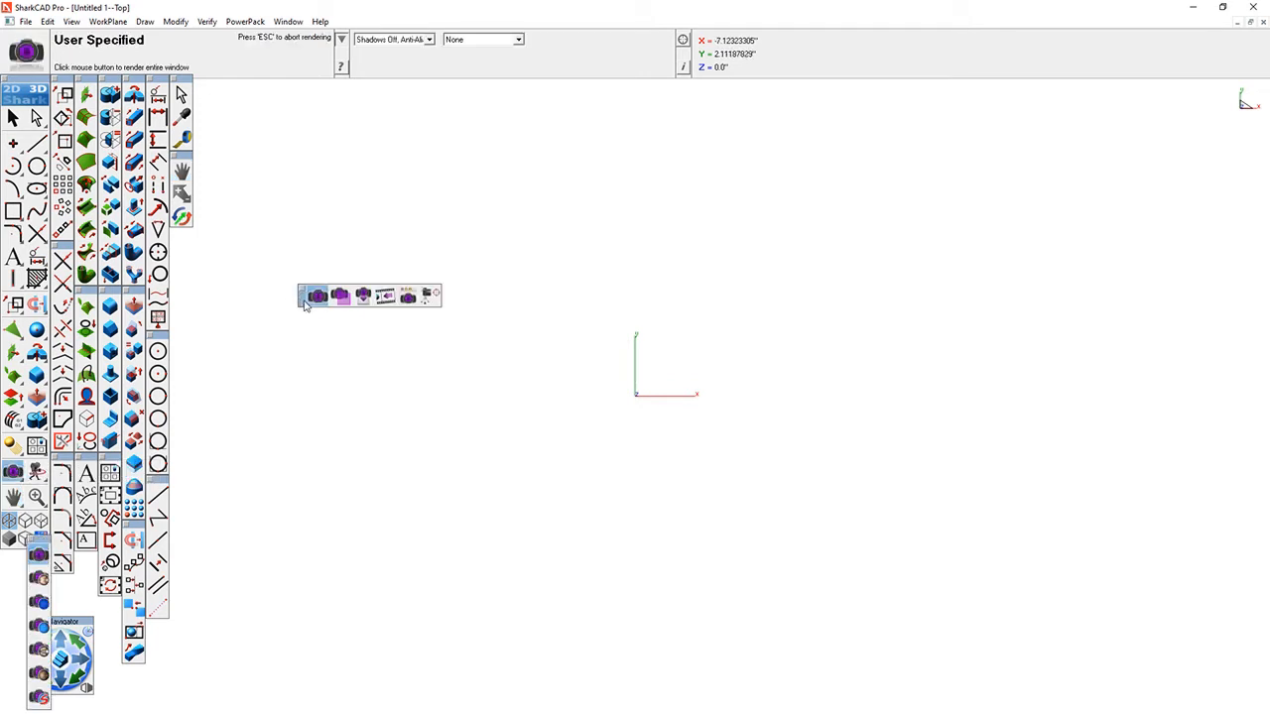
{"action": "right_click", "coordinate": [305, 304]}
{"action": "left_click", "coordinate": [316, 321]}
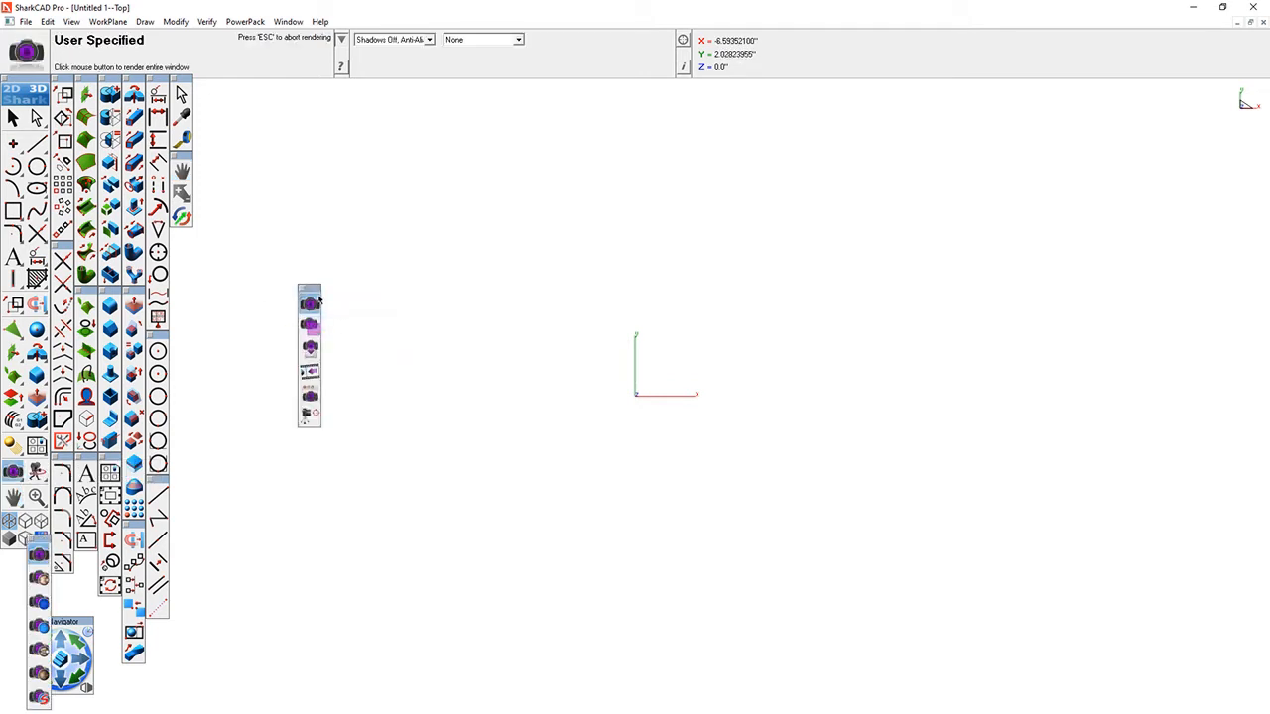
{"action": "left_click_drag", "start_coordinate": [316, 289], "coordinate": [186, 240]}
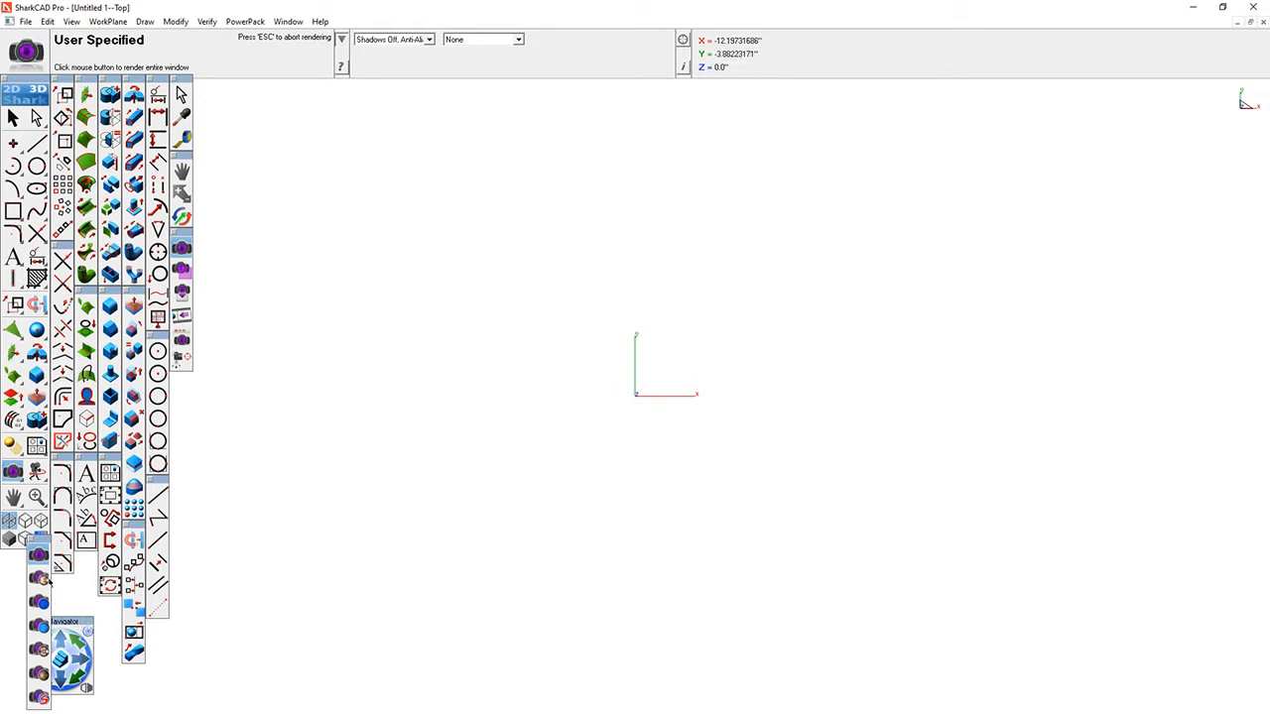
{"action": "left_click_drag", "start_coordinate": [45, 544], "coordinate": [189, 380]}
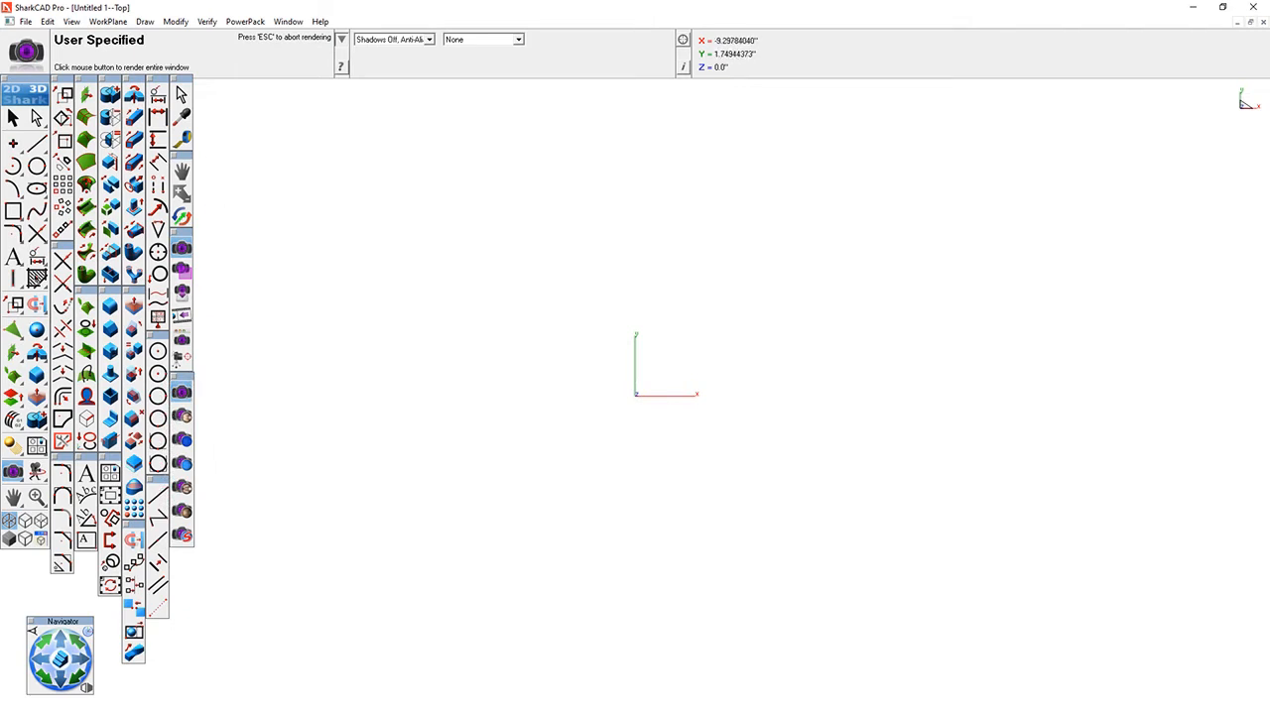
- Activate the Wall CenterLine tool from the wall tools
{"action": "left_click", "coordinate": [16, 281]}
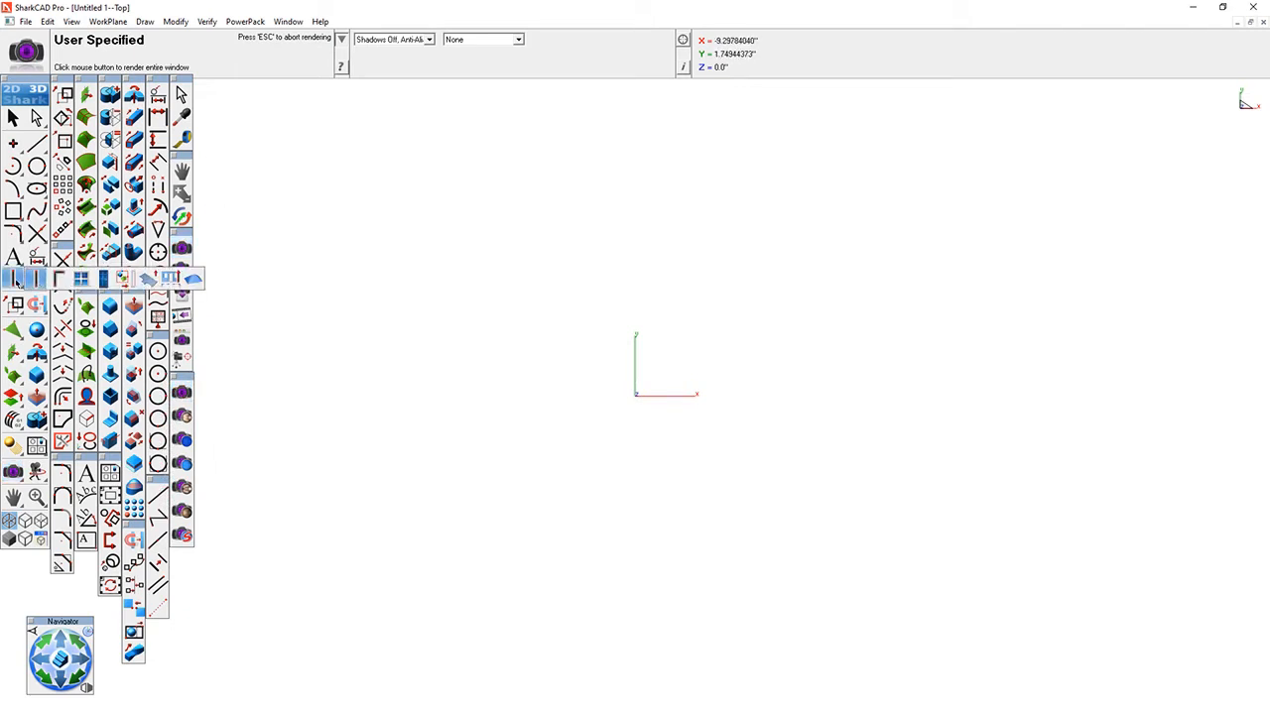
{"action": "left_click", "coordinate": [16, 281]}
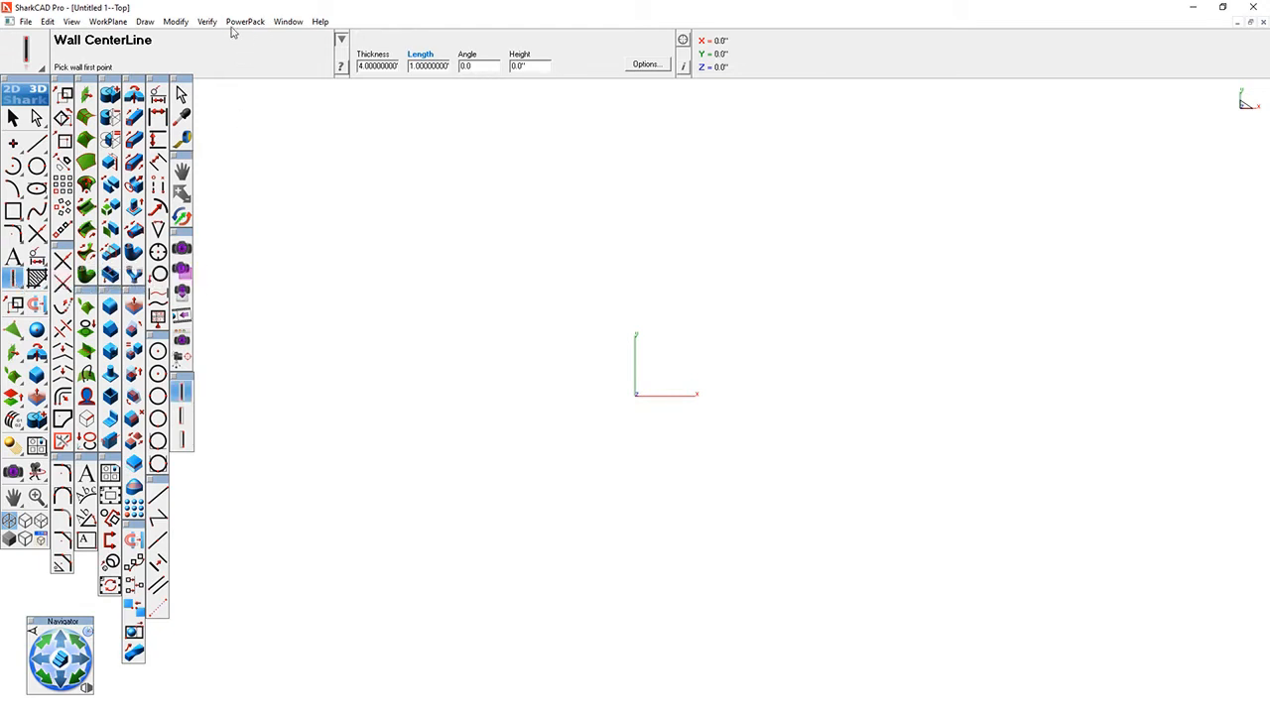
- Hide the Navigator palette and show it again
{"action": "left_click", "coordinate": [288, 22]}
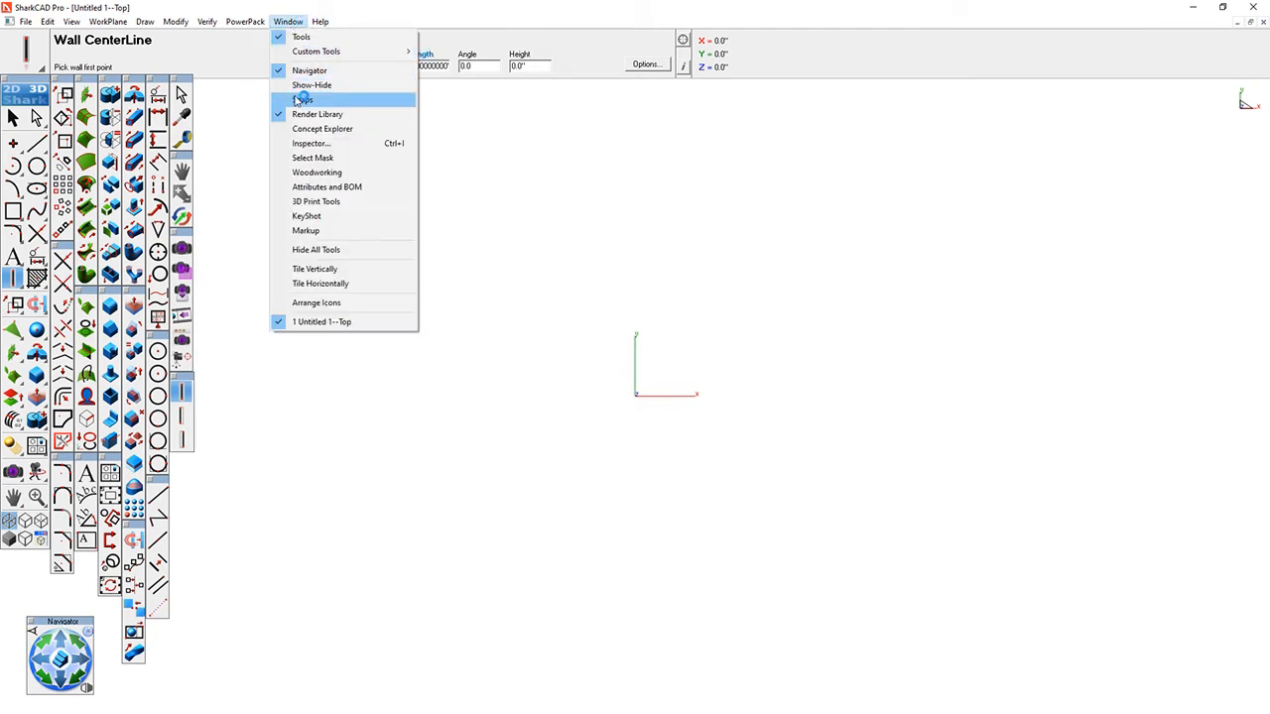
{"action": "left_click", "coordinate": [303, 70]}
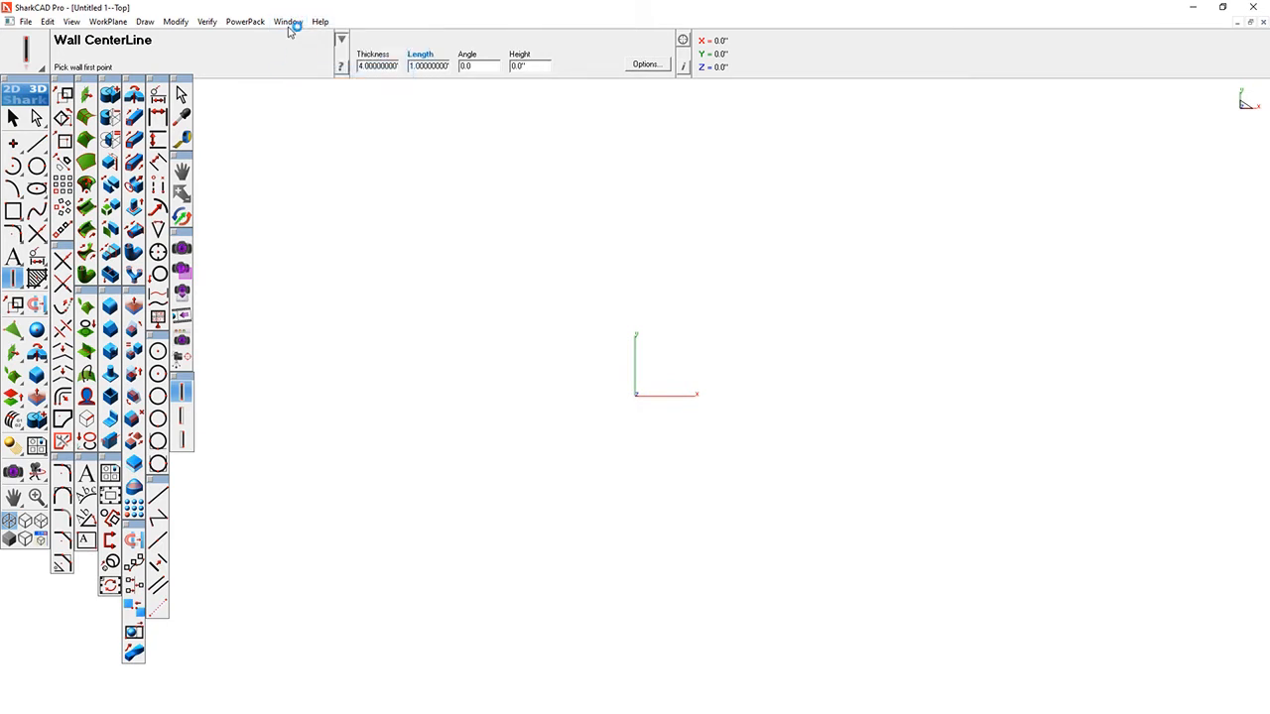
{"action": "left_click", "coordinate": [290, 27]}
{"action": "left_click", "coordinate": [302, 69]}
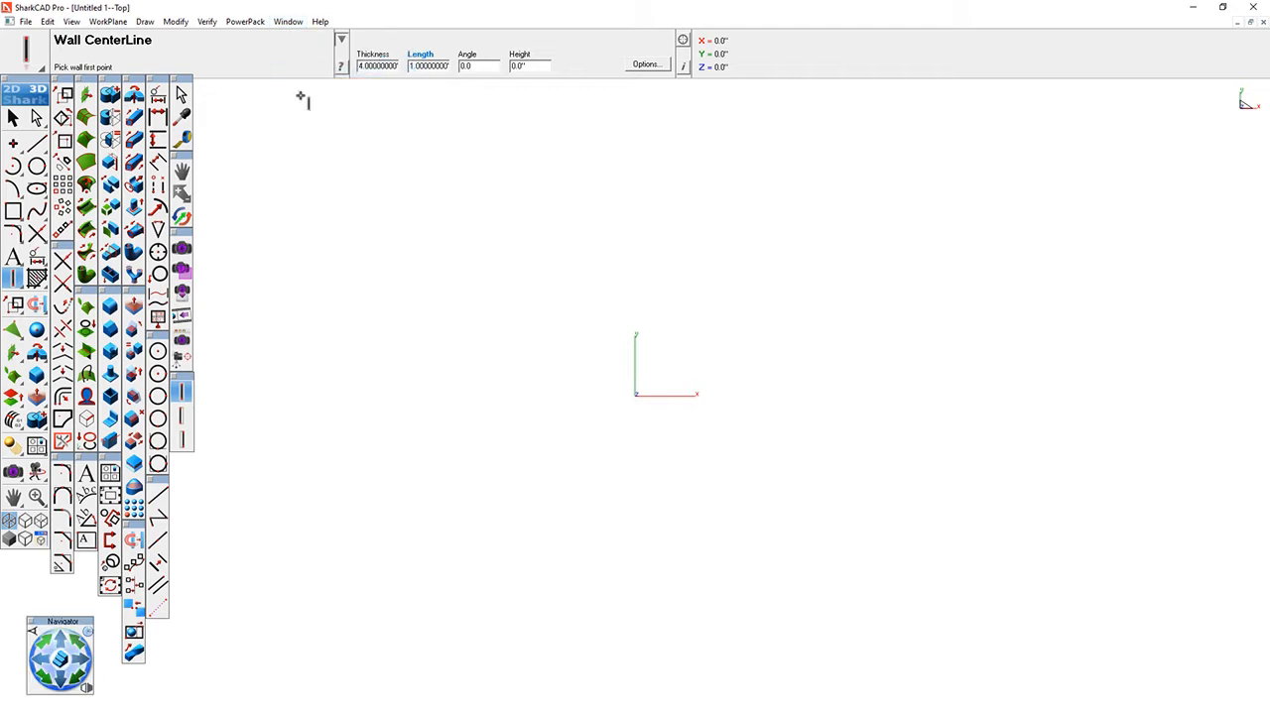
- Show the Snaps window and place it just below the axis indicator
{"action": "left_click", "coordinate": [288, 21]}
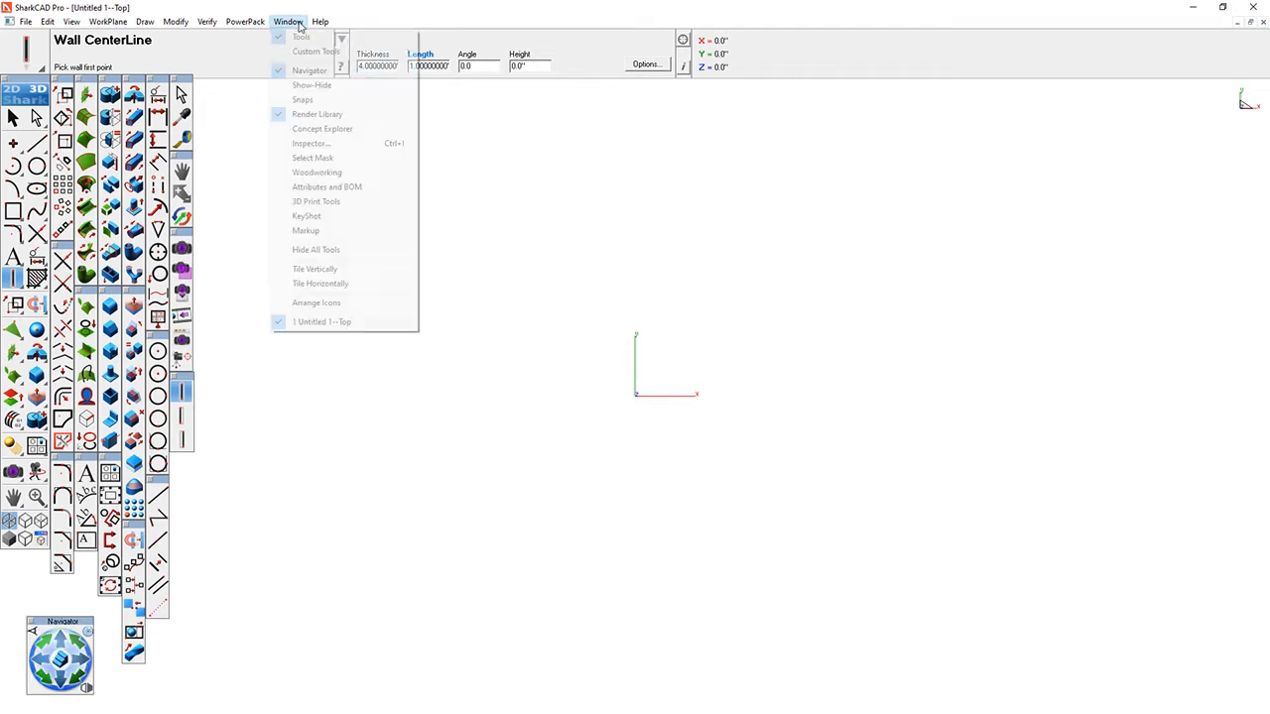
{"action": "left_click", "coordinate": [302, 99]}
{"action": "left_click_drag", "start_coordinate": [1213, 159], "coordinate": [1217, 138]}
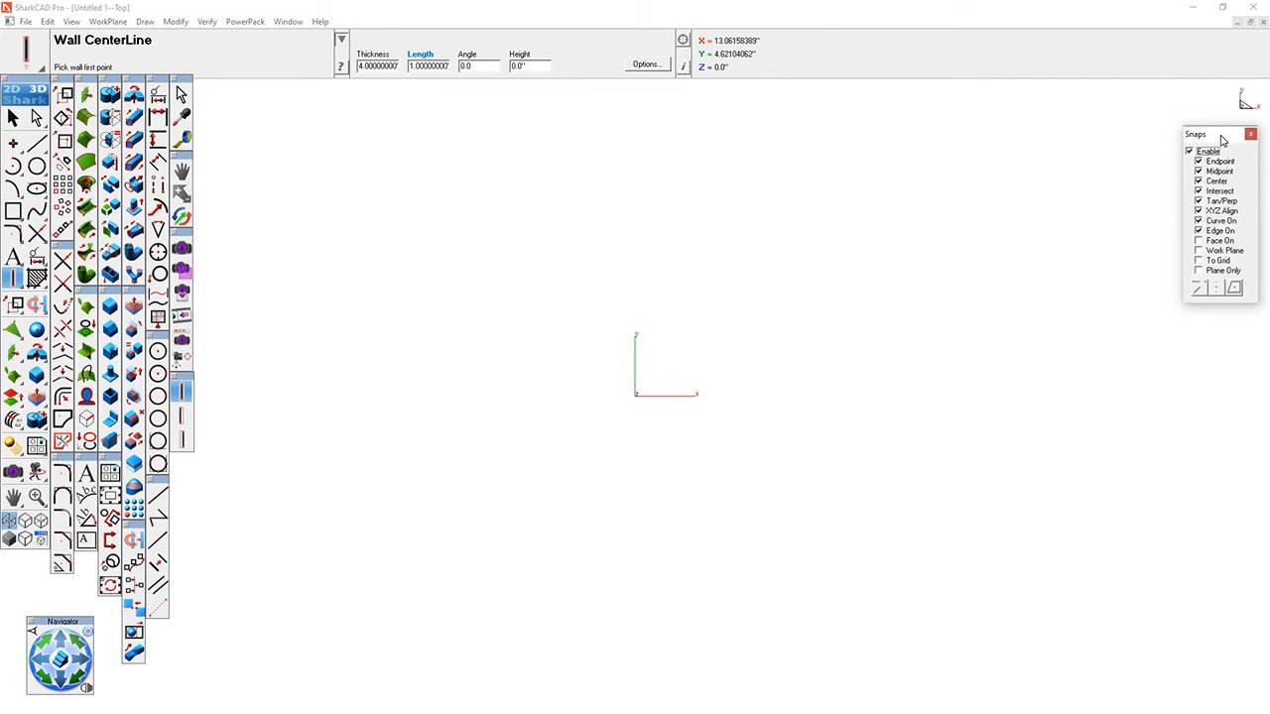
- Show the Concept Explorer and place it alongside the Snaps window
{"action": "left_click", "coordinate": [289, 21]}
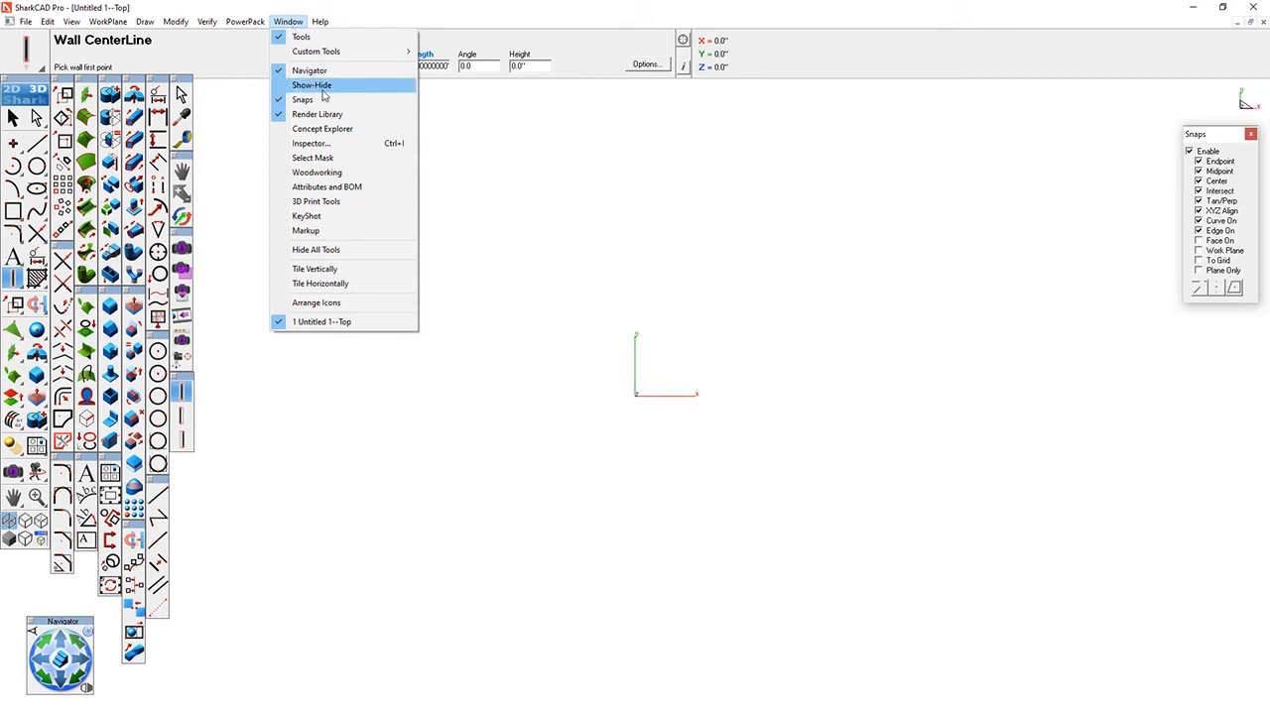
{"action": "left_click", "coordinate": [318, 130]}
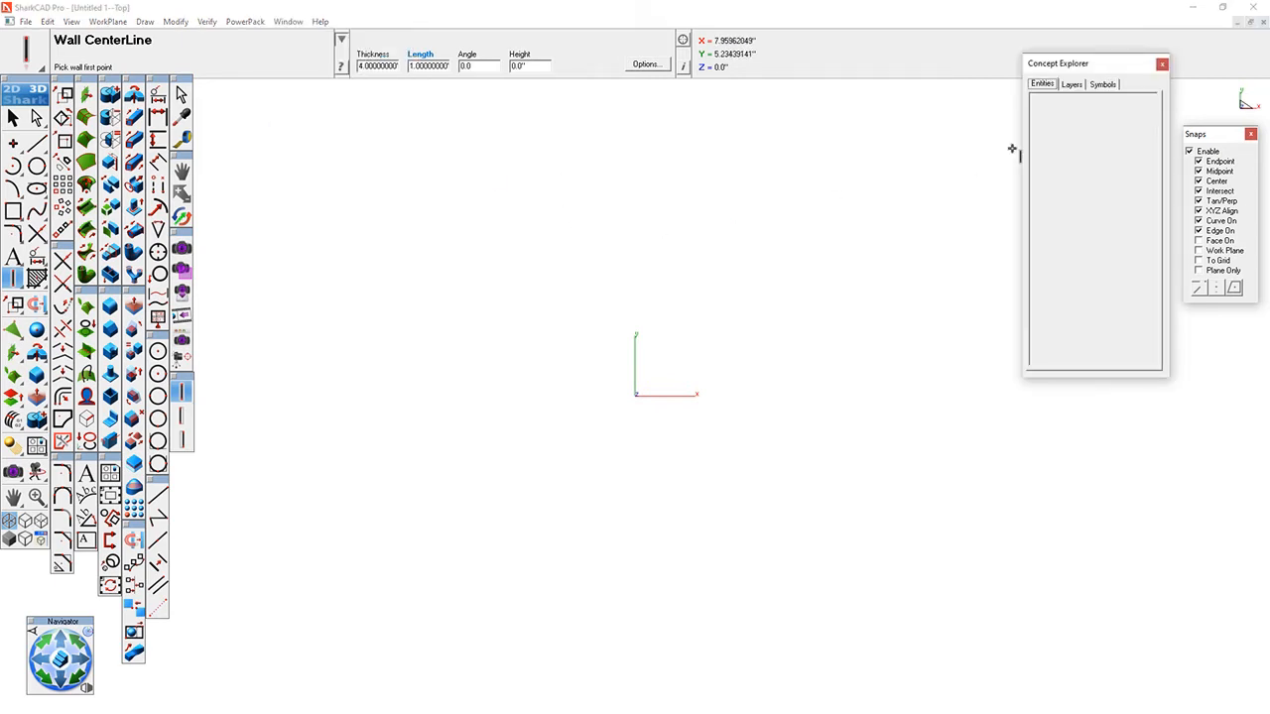
{"action": "left_click_drag", "start_coordinate": [1123, 64], "coordinate": [1126, 139]}
- Open the Inspector and arrange it beside the Snaps window with the Concept Explorer underneath it
{"action": "left_click", "coordinate": [287, 21]}
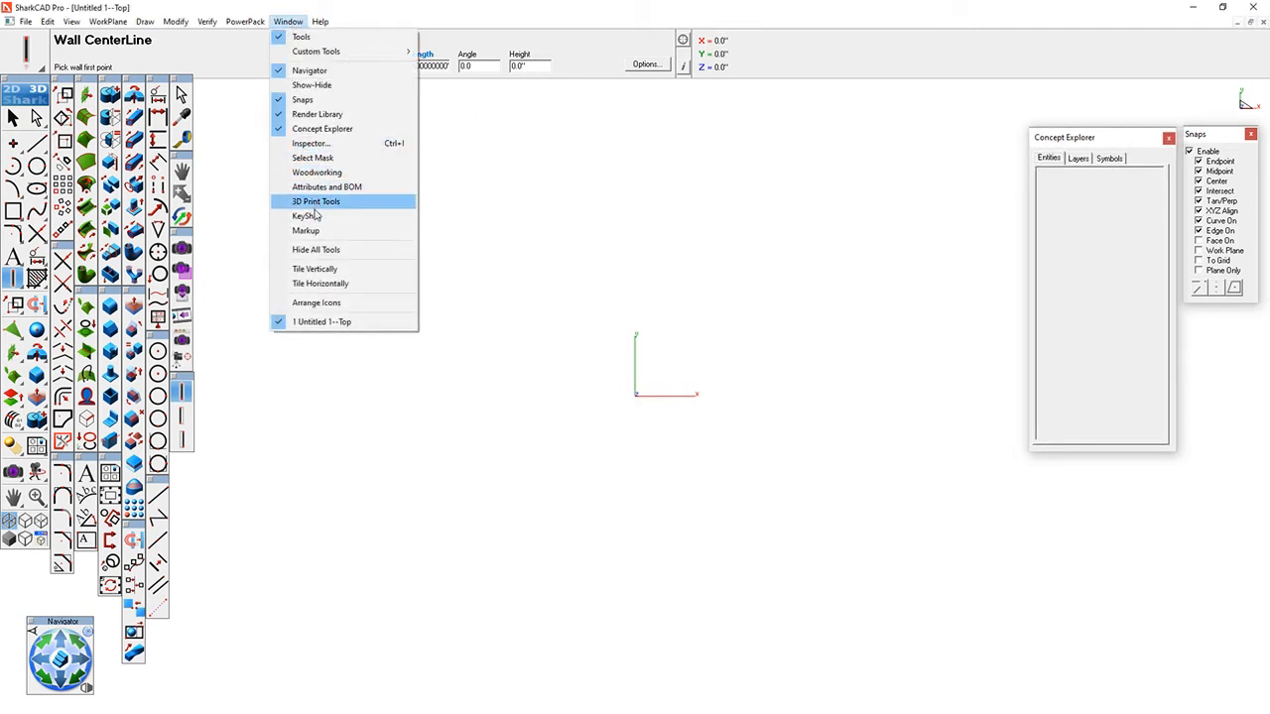
{"action": "left_click", "coordinate": [319, 159]}
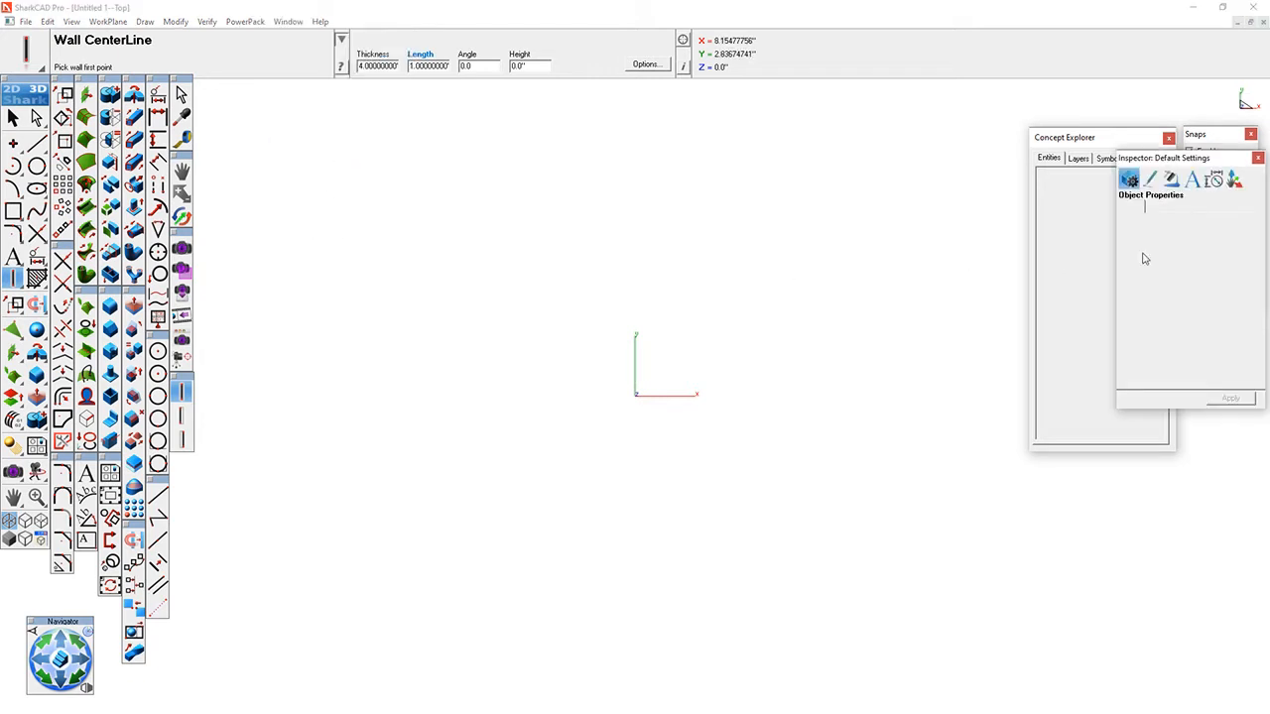
{"action": "left_click_drag", "start_coordinate": [1221, 160], "coordinate": [848, 193]}
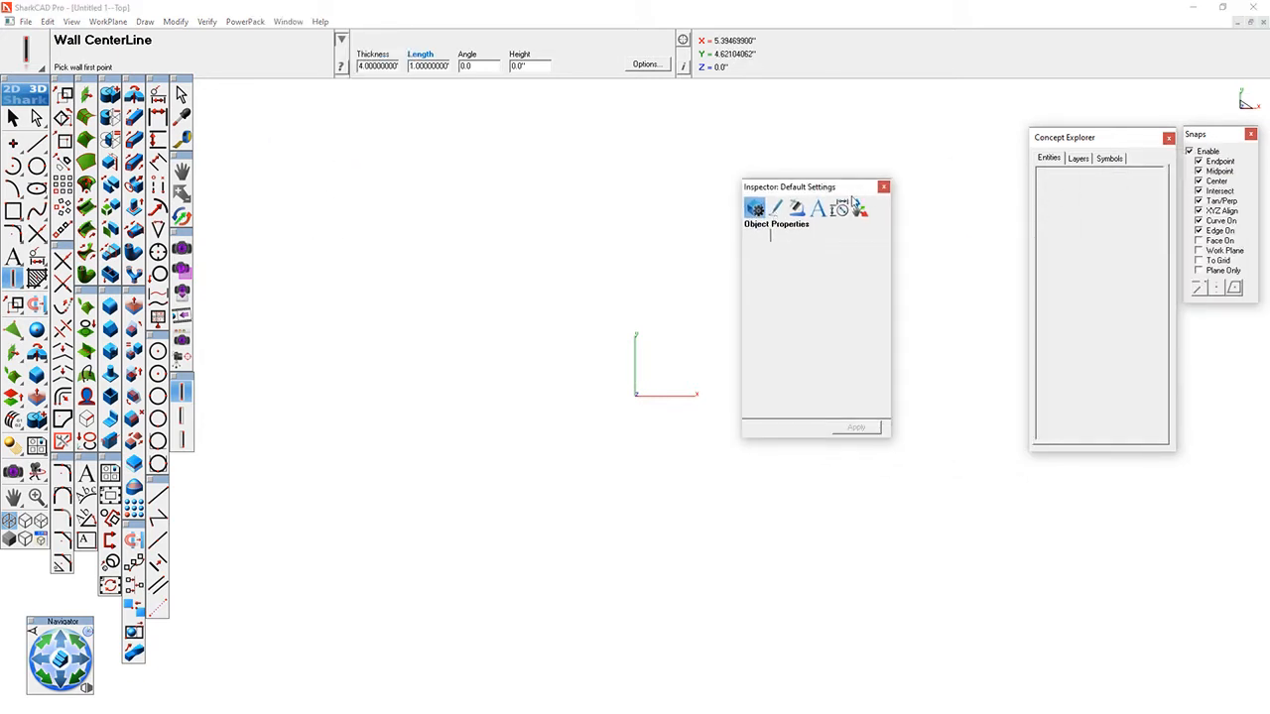
{"action": "left_click_drag", "start_coordinate": [1149, 143], "coordinate": [1220, 336]}
{"action": "left_click_drag", "start_coordinate": [865, 192], "coordinate": [1101, 146]}
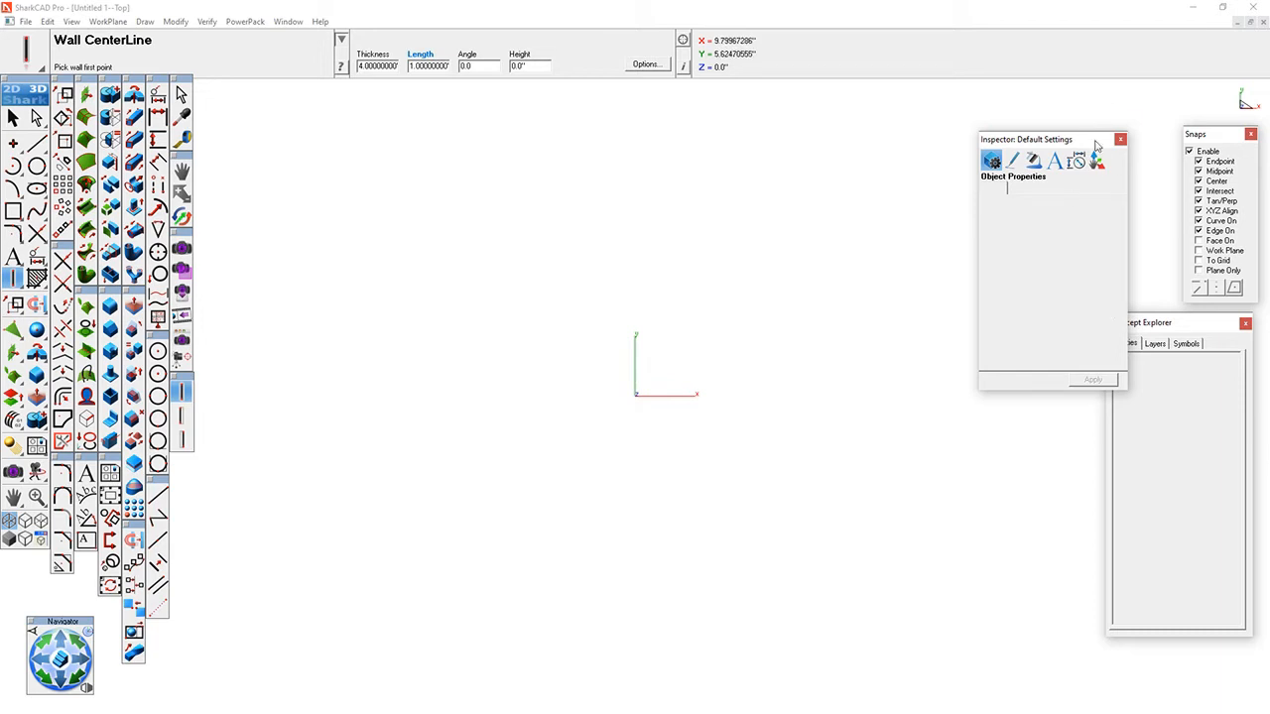
{"action": "left_click_drag", "start_coordinate": [1086, 143], "coordinate": [1130, 142]}
{"action": "left_click_drag", "start_coordinate": [1216, 328], "coordinate": [1117, 420]}
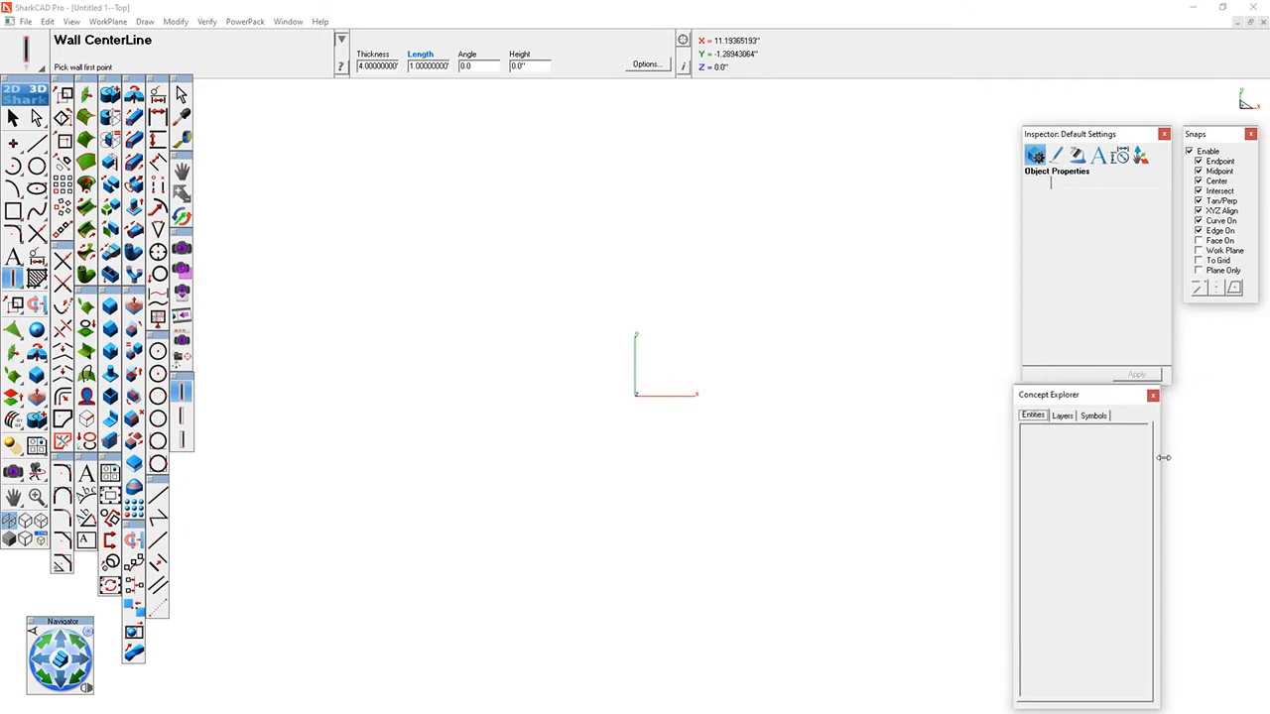
- Widen the Concept Explorer with its Layers list shown and align the Inspector above it
{"action": "left_click_drag", "start_coordinate": [1162, 458], "coordinate": [1262, 472]}
{"action": "left_click", "coordinate": [1062, 415]}
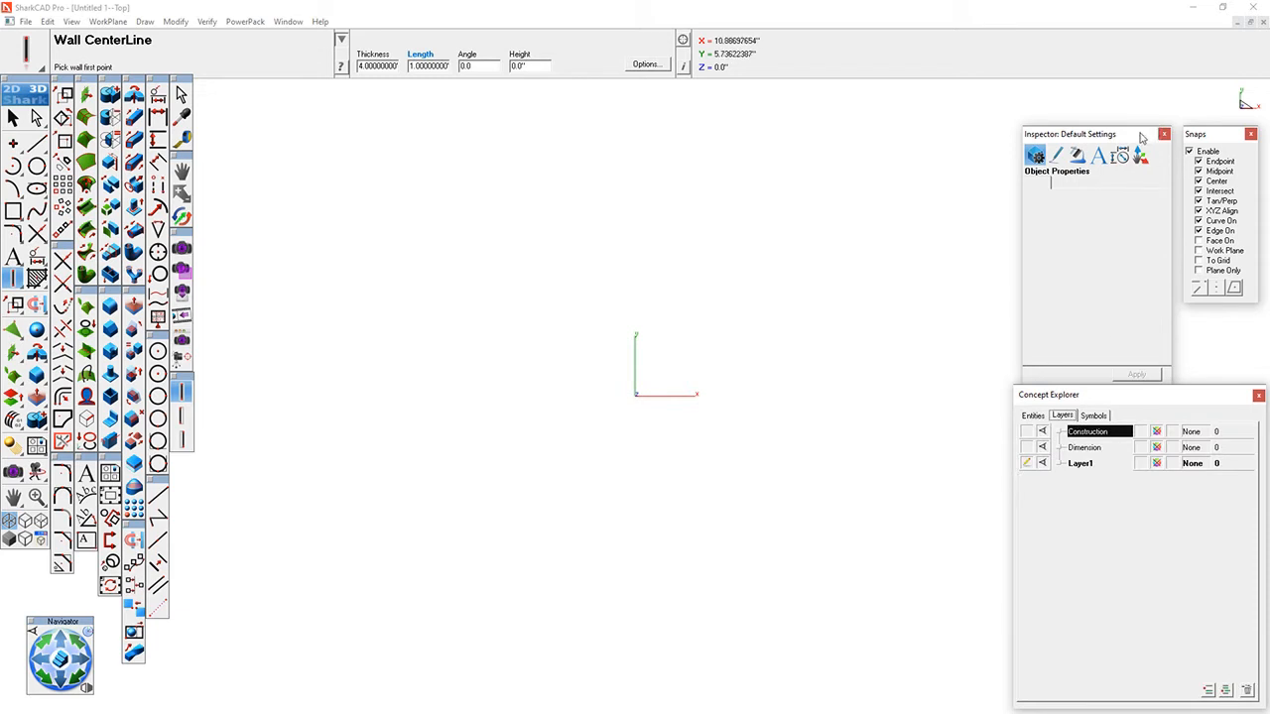
{"action": "left_click_drag", "start_coordinate": [1143, 137], "coordinate": [1131, 137]}
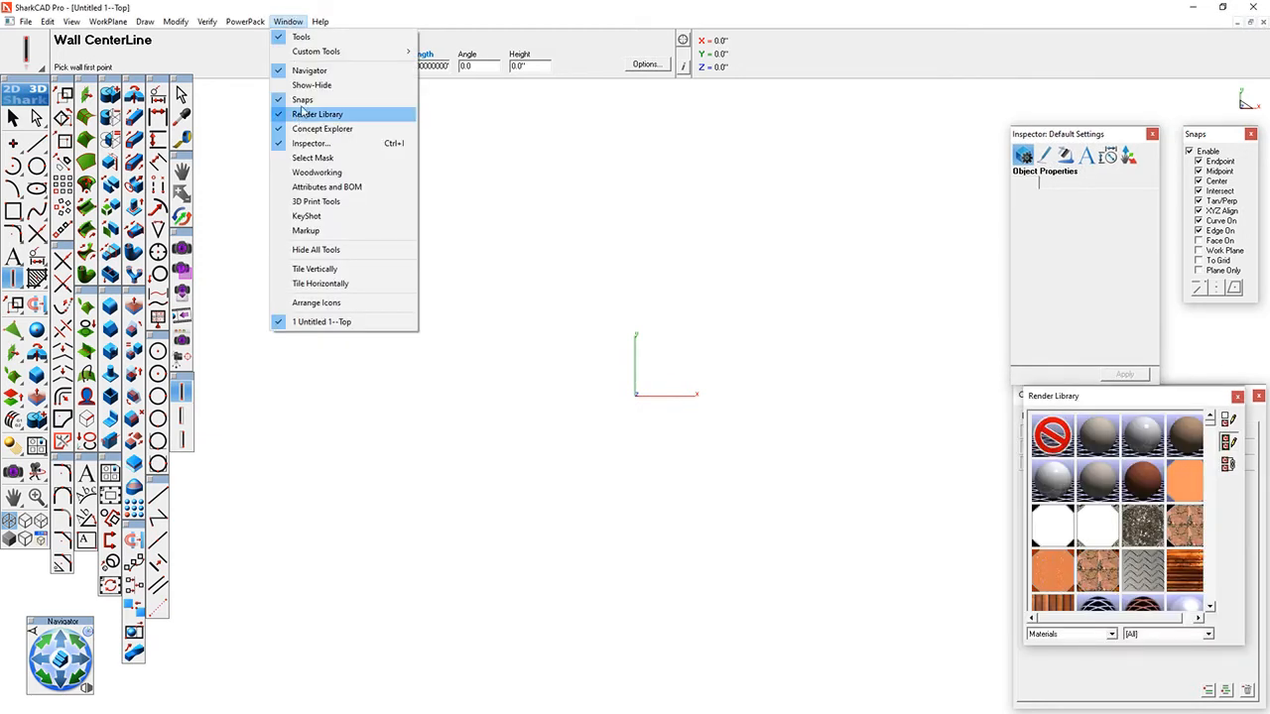
- Place the Render Library beside the Concept Explorer and browse through its materials
{"action": "left_click", "coordinate": [1180, 405]}
{"action": "left_click_drag", "start_coordinate": [1171, 405], "coordinate": [918, 408]}
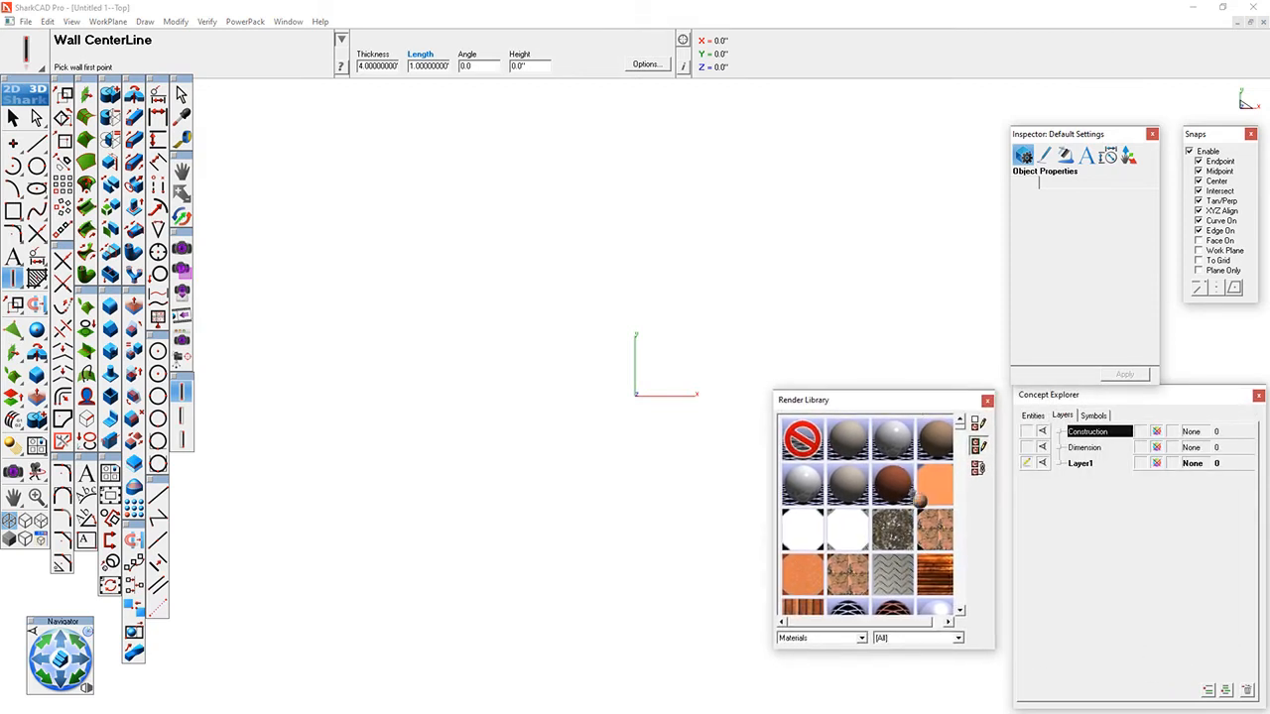
{"action": "left_click", "coordinate": [964, 478]}
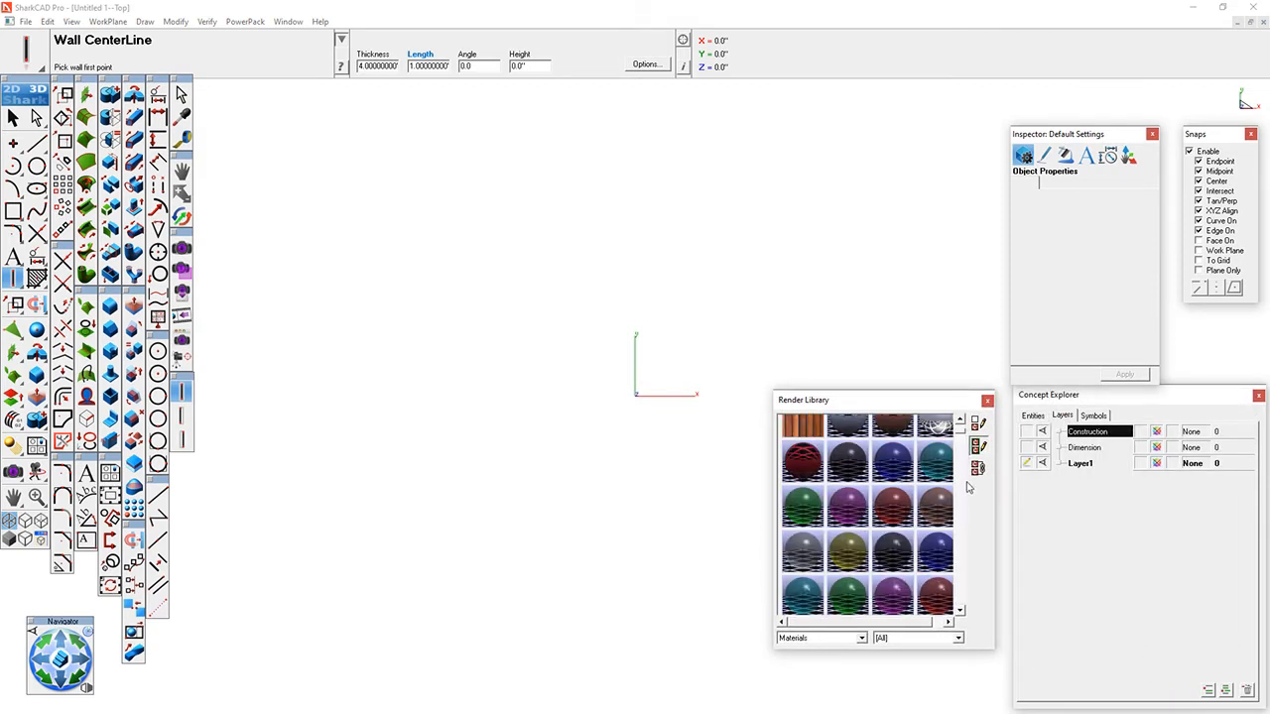
{"action": "left_click", "coordinate": [962, 484]}
{"action": "left_click", "coordinate": [961, 488]}
{"action": "left_click", "coordinate": [963, 491]}
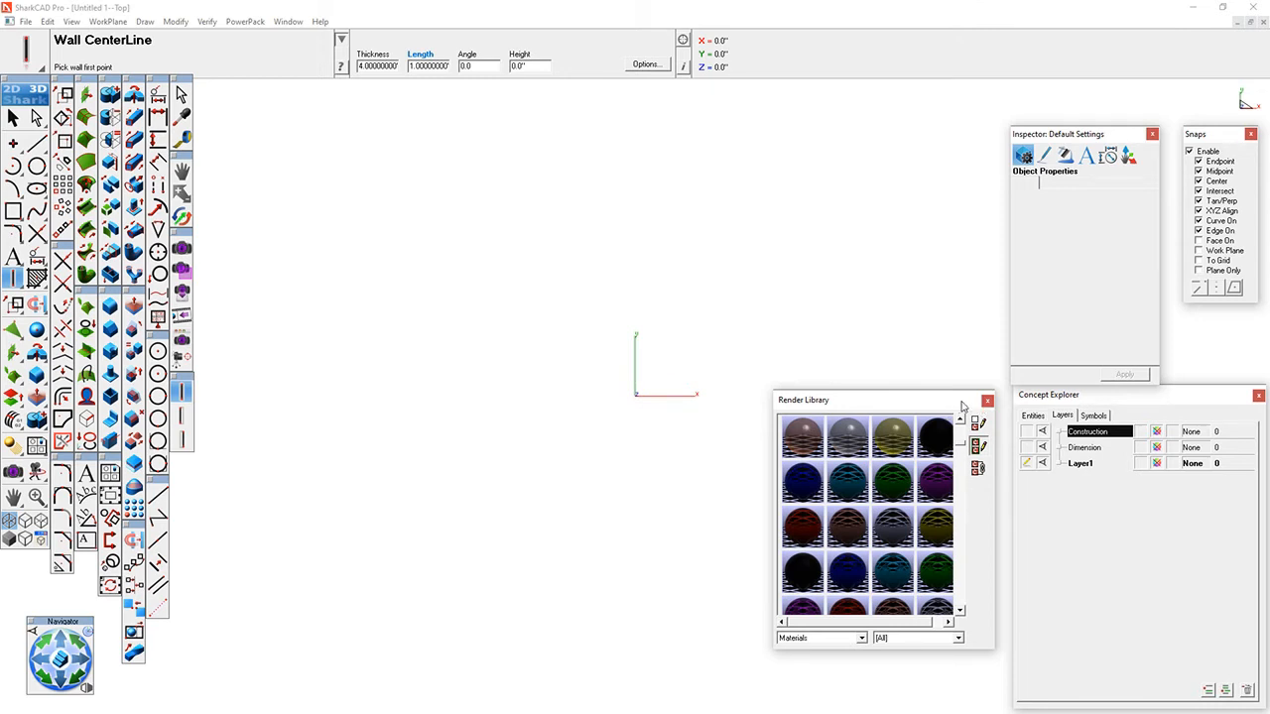
- Align the Render Library's lower edge with the Concept Explorer's and show the work plane grid
{"action": "left_click_drag", "start_coordinate": [956, 406], "coordinate": [972, 465]}
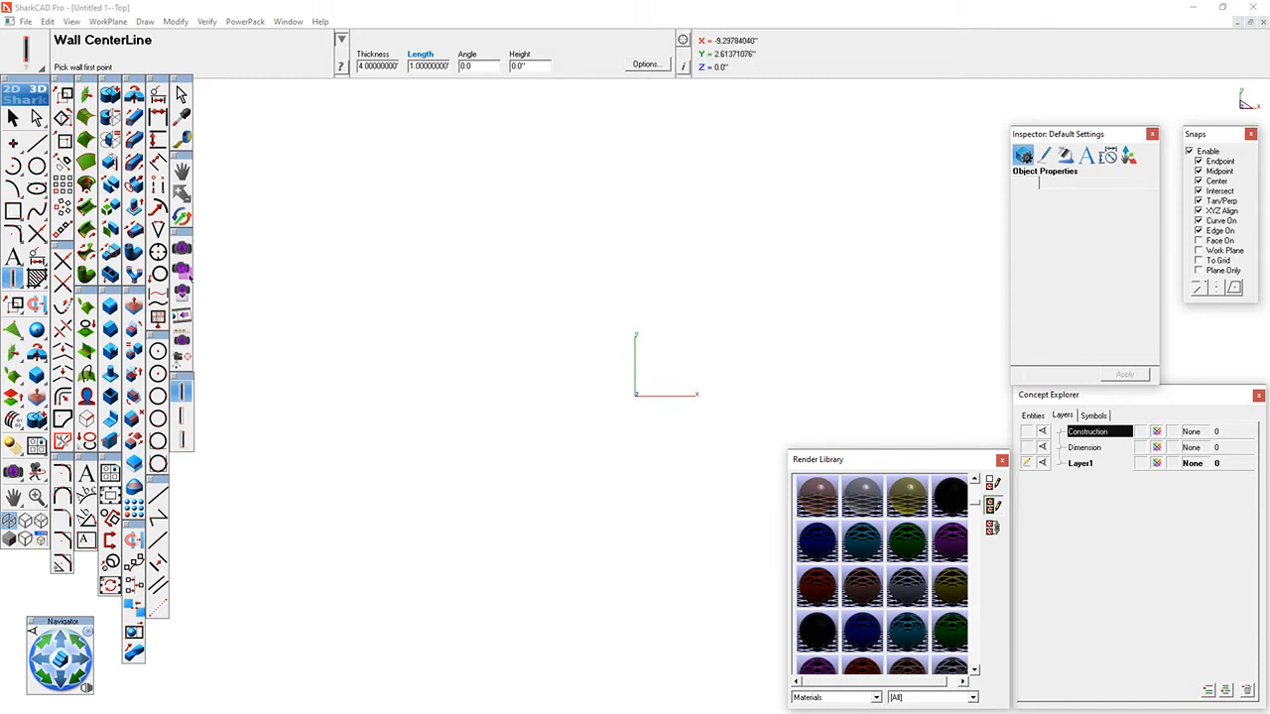
{"action": "left_click", "coordinate": [102, 24]}
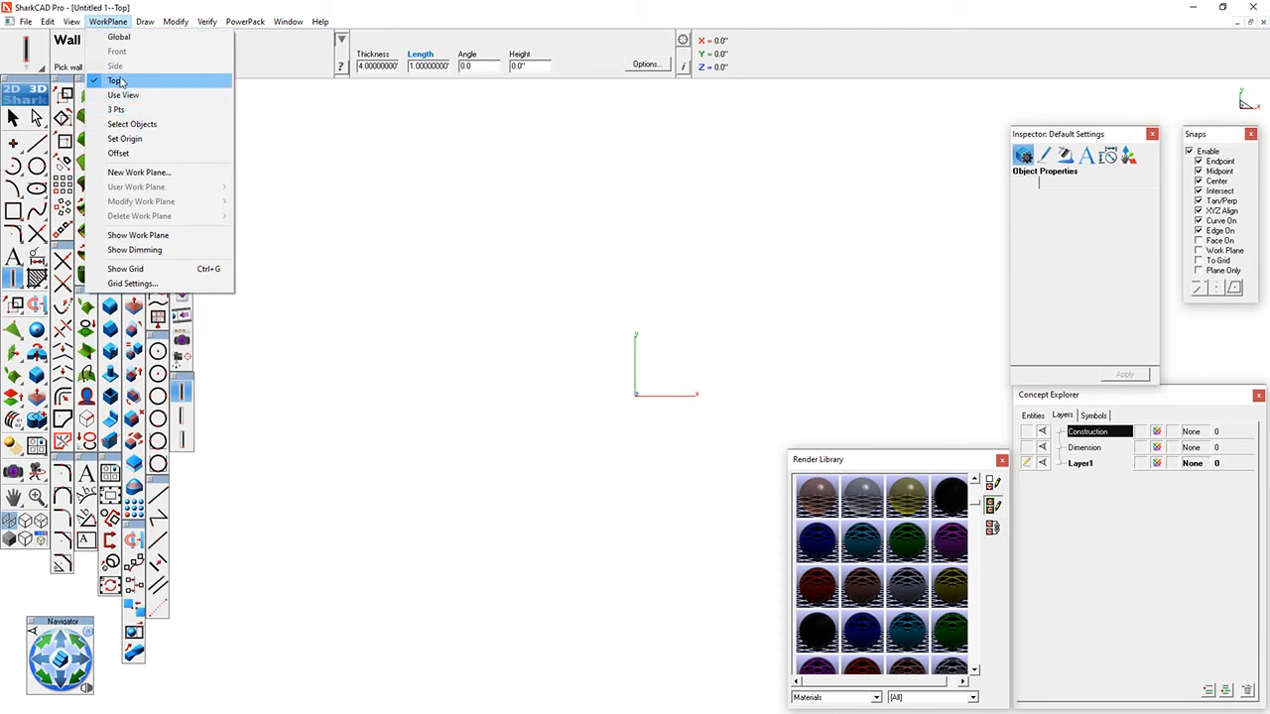
{"action": "left_click", "coordinate": [128, 269]}
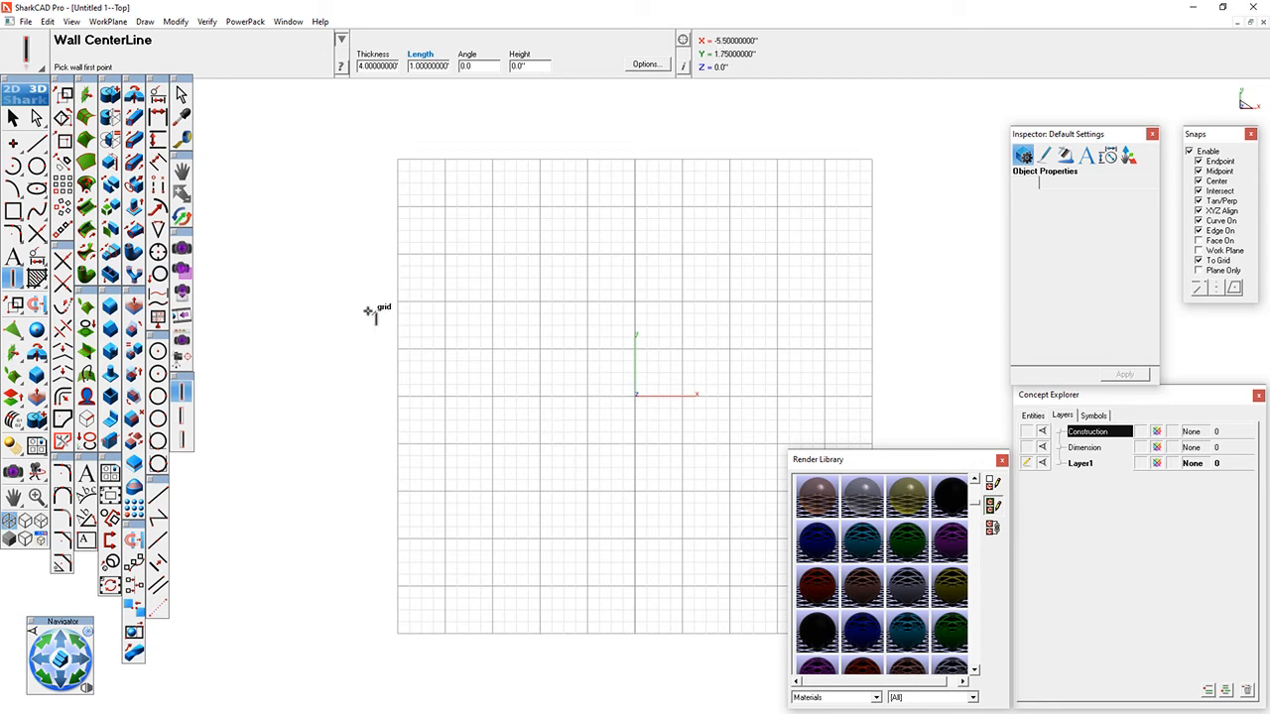
- Orbit the view to look at the grid at an angle and return to the Top view
{"action": "left_click", "coordinate": [14, 118]}
{"action": "middle_click_drag", "start_coordinate": [576, 408], "coordinate": [535, 393]}
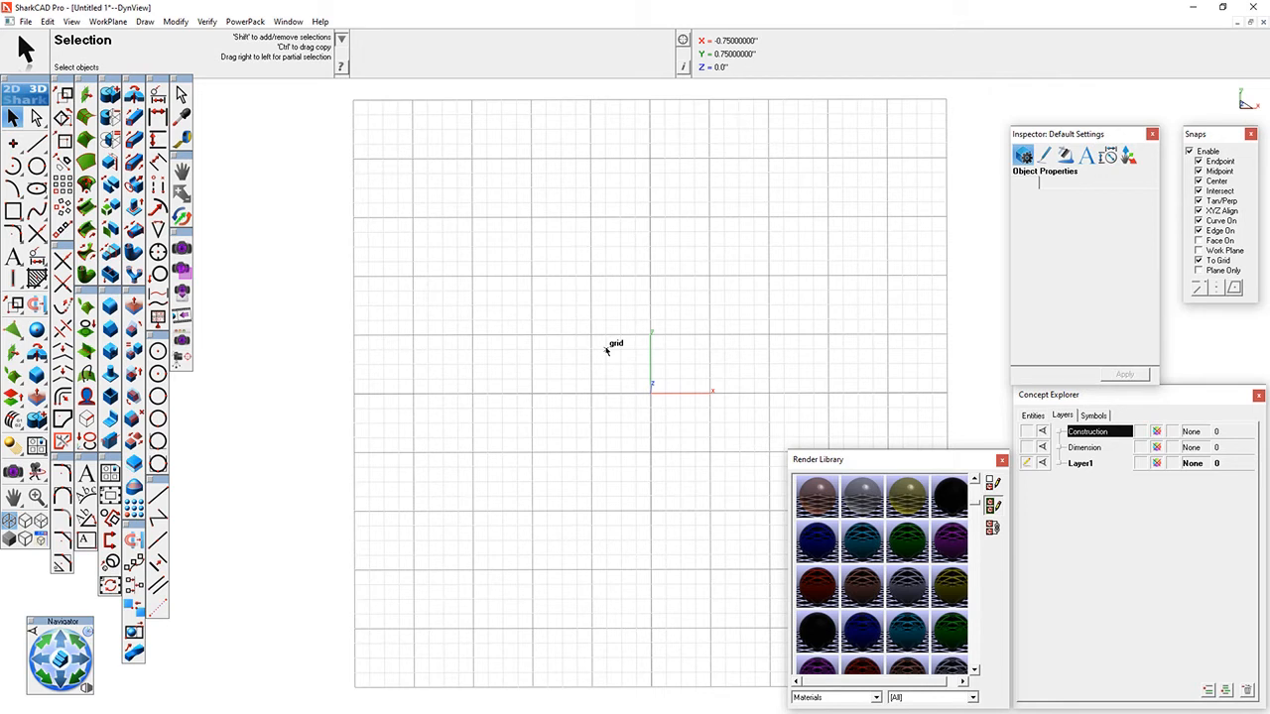
{"action": "middle_click_drag", "start_coordinate": [569, 448], "coordinate": [610, 499]}
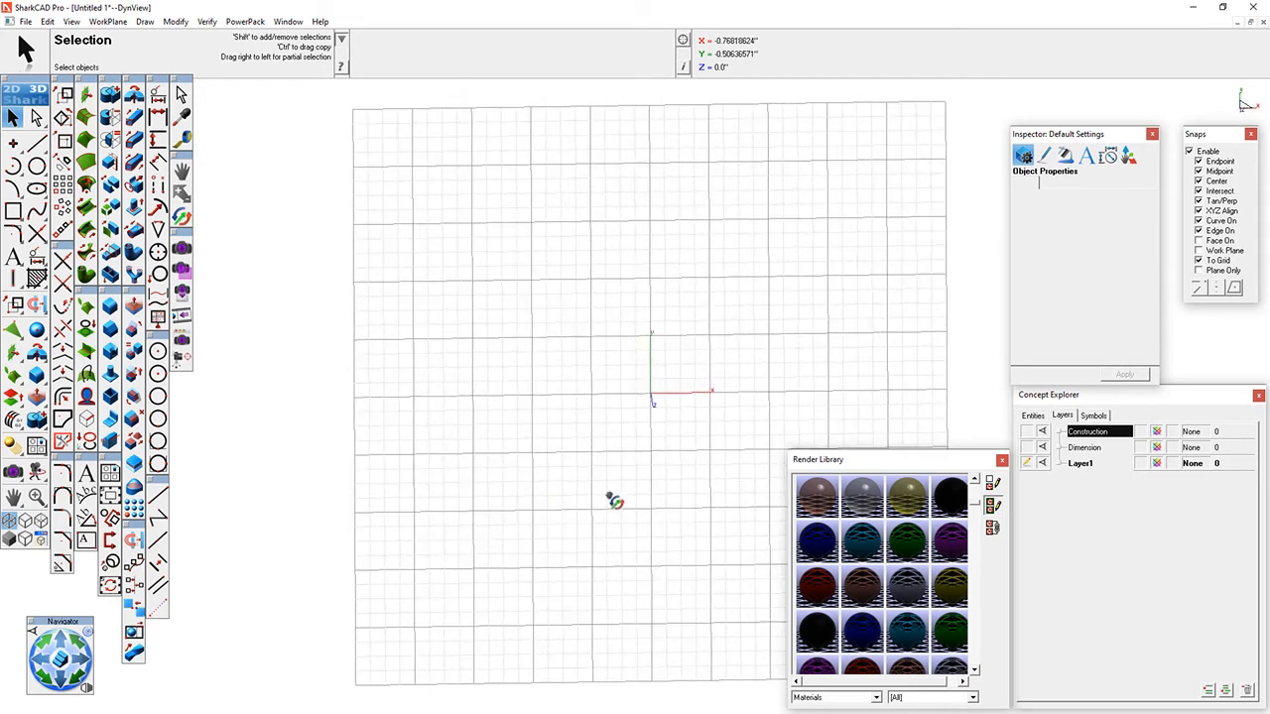
{"action": "left_click", "coordinate": [72, 22]}
{"action": "left_click", "coordinate": [109, 87]}
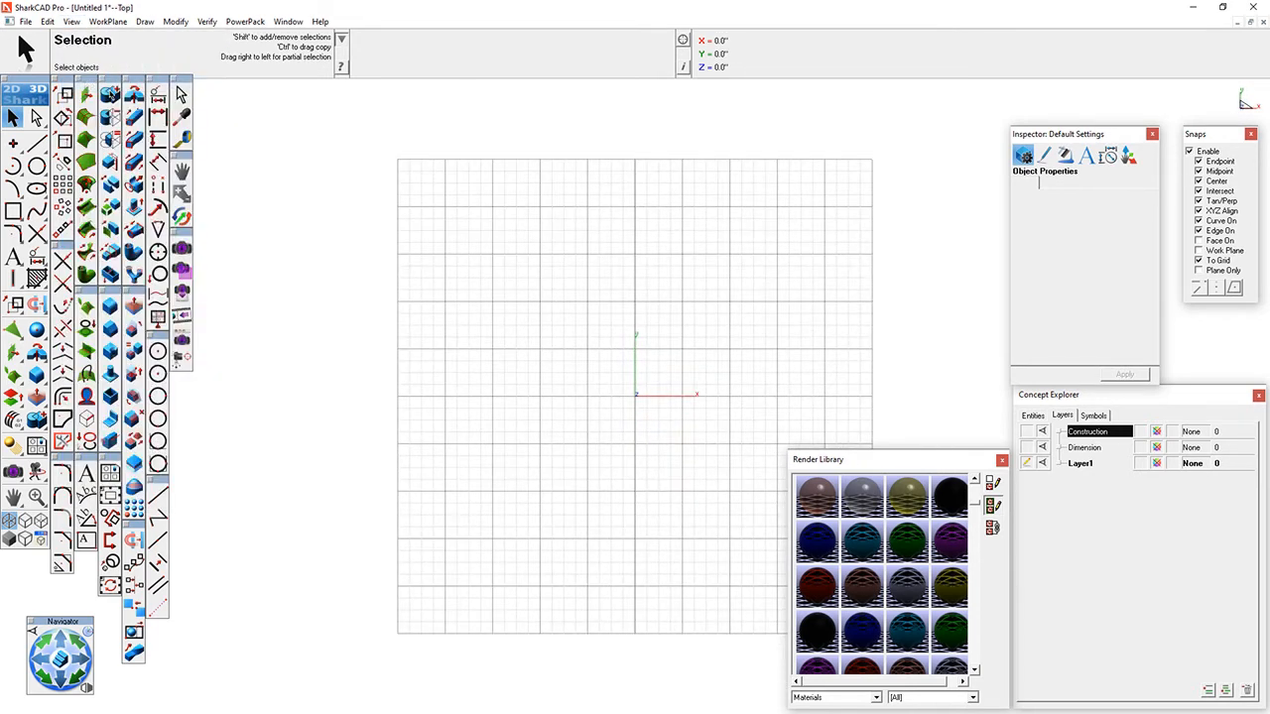
- Activate the Single Line tool and hide the work plane grid
{"action": "left_click", "coordinate": [41, 149]}
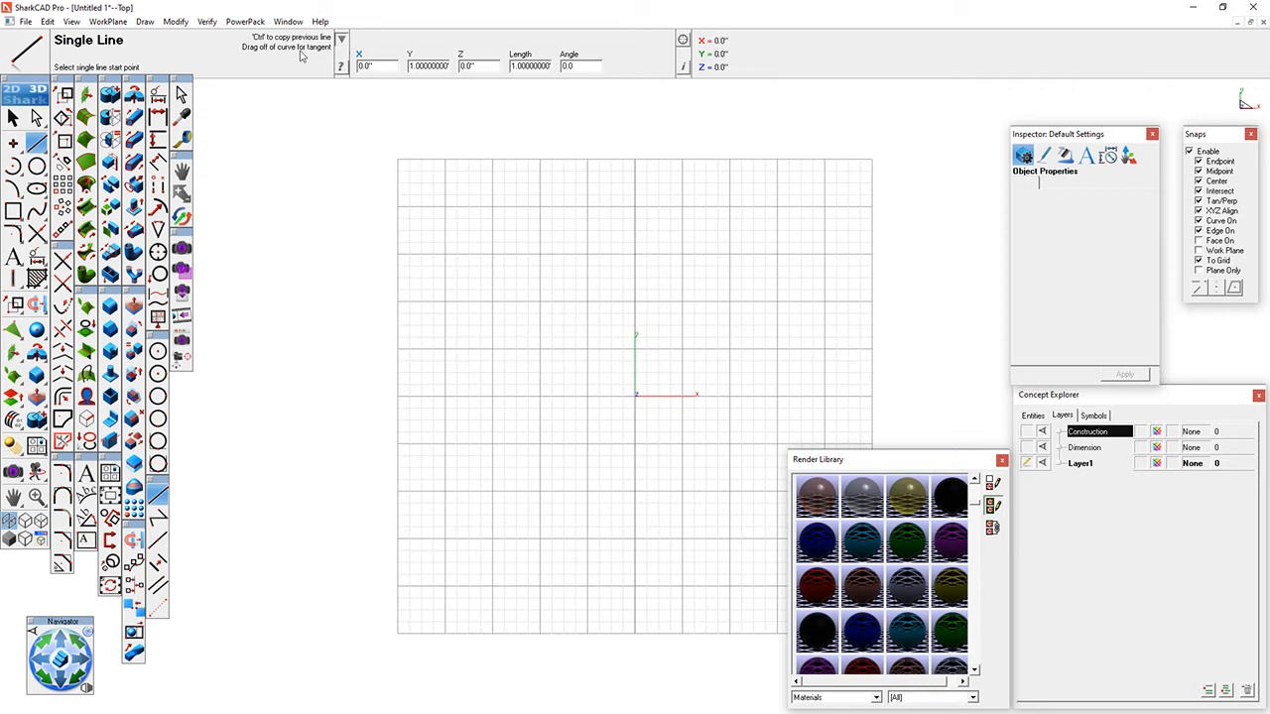
{"action": "left_click", "coordinate": [95, 25]}
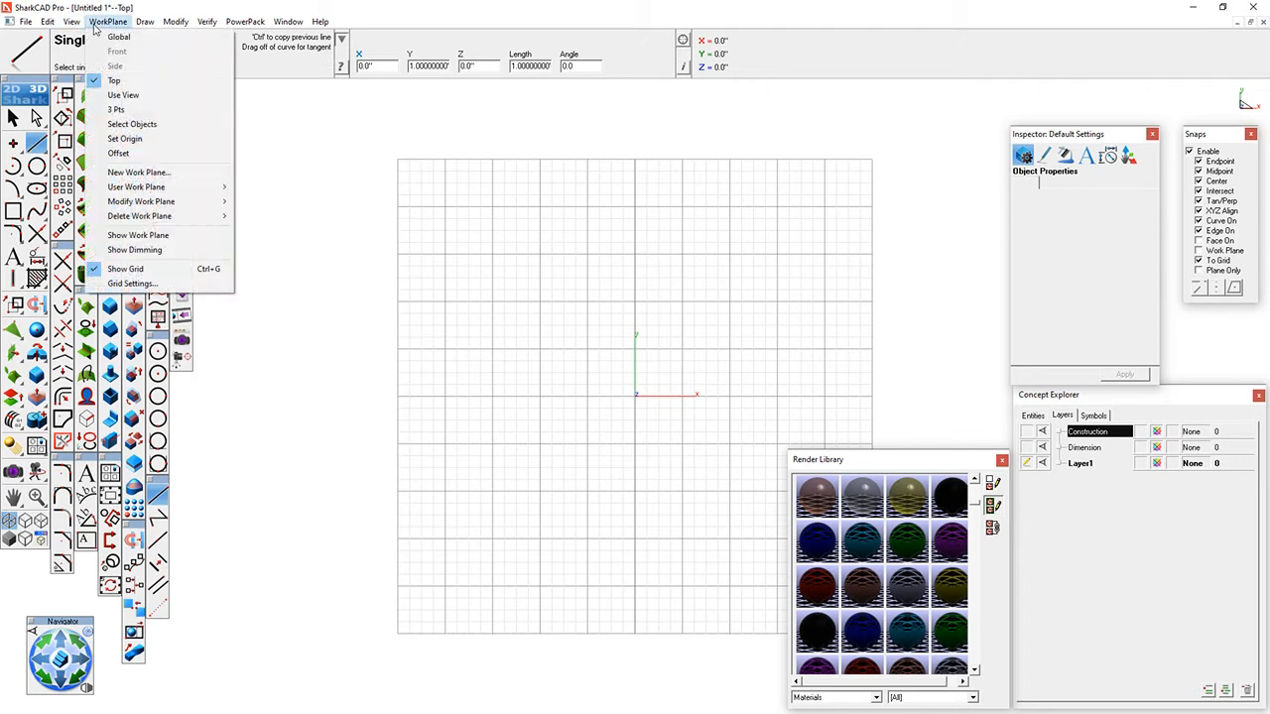
{"action": "left_click", "coordinate": [123, 269]}
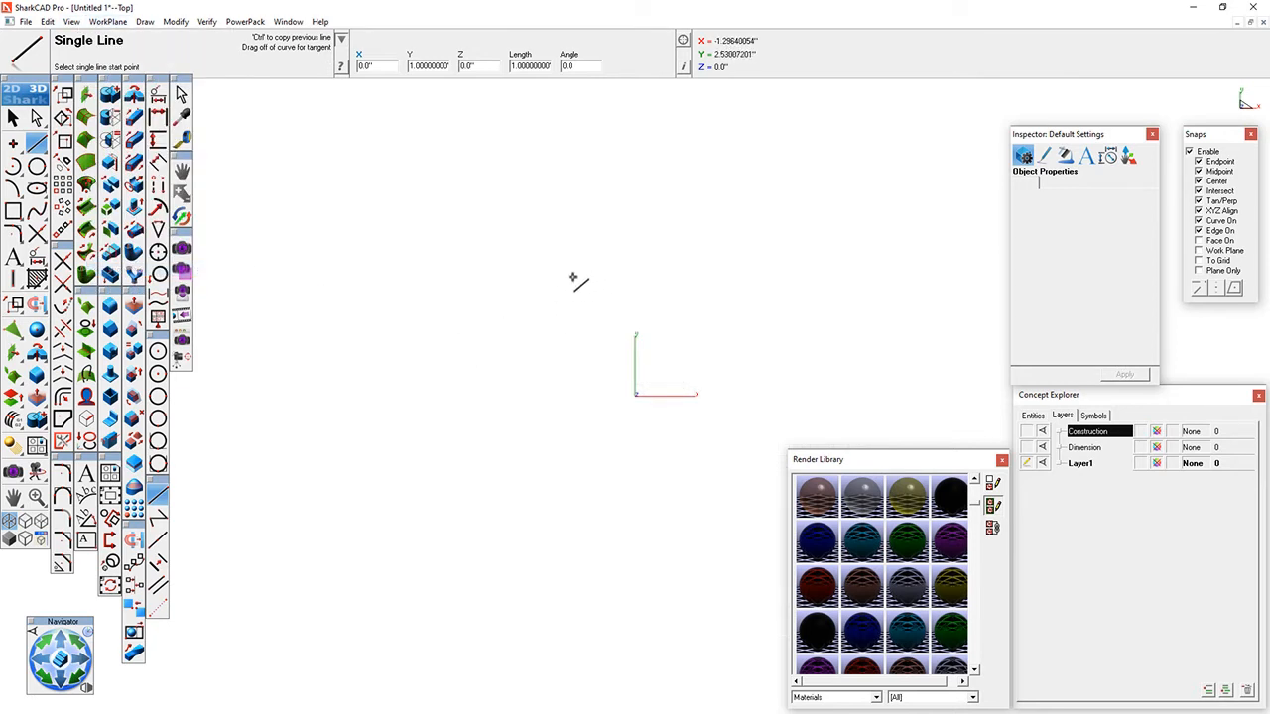
- Draw a closed rectangle around the origin from four single lines, about 3.12" wide and 5.41" tall, and clear the selection
{"action": "left_click", "coordinate": [573, 277]}
{"action": "left_click", "coordinate": [724, 276]}
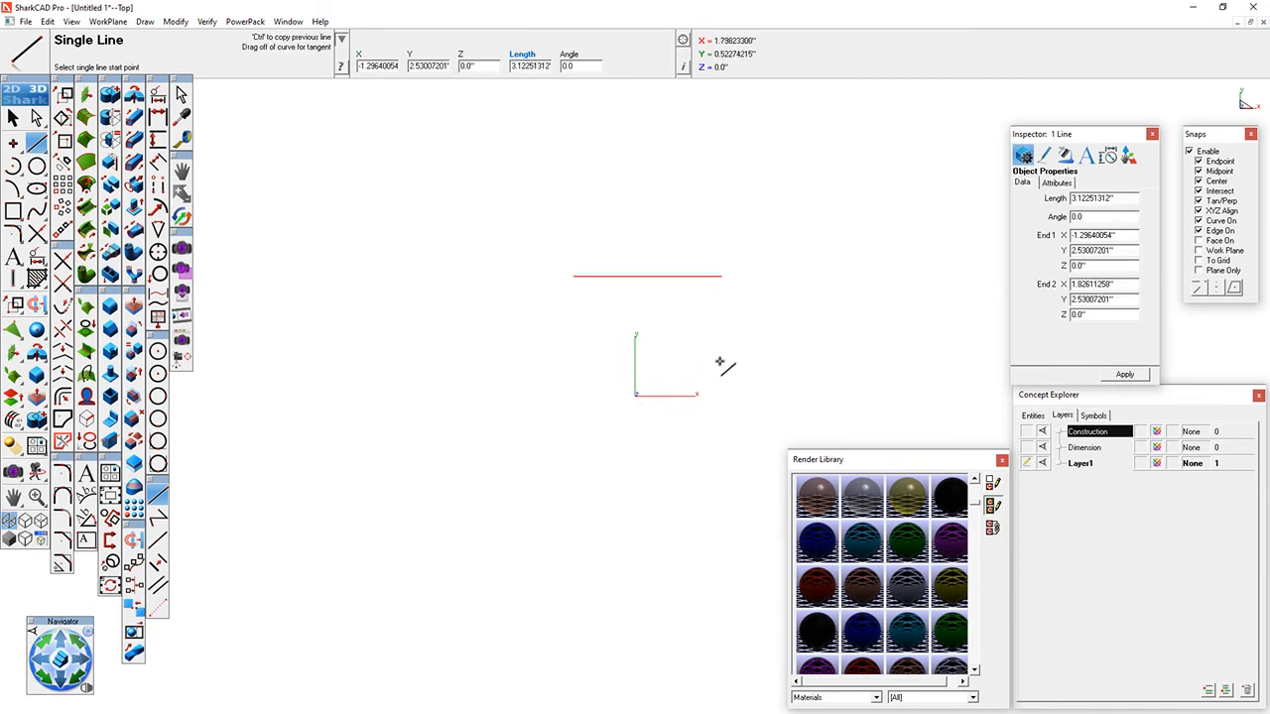
{"action": "left_click", "coordinate": [724, 276]}
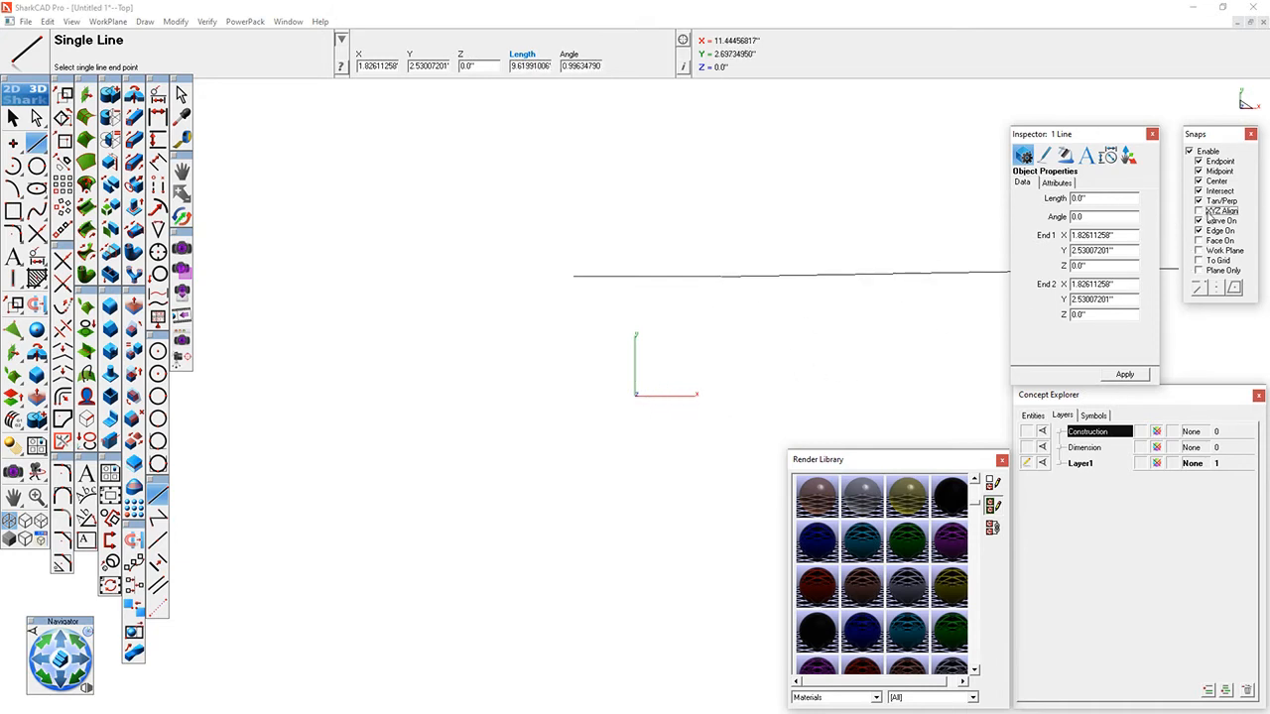
{"action": "left_click", "coordinate": [721, 534]}
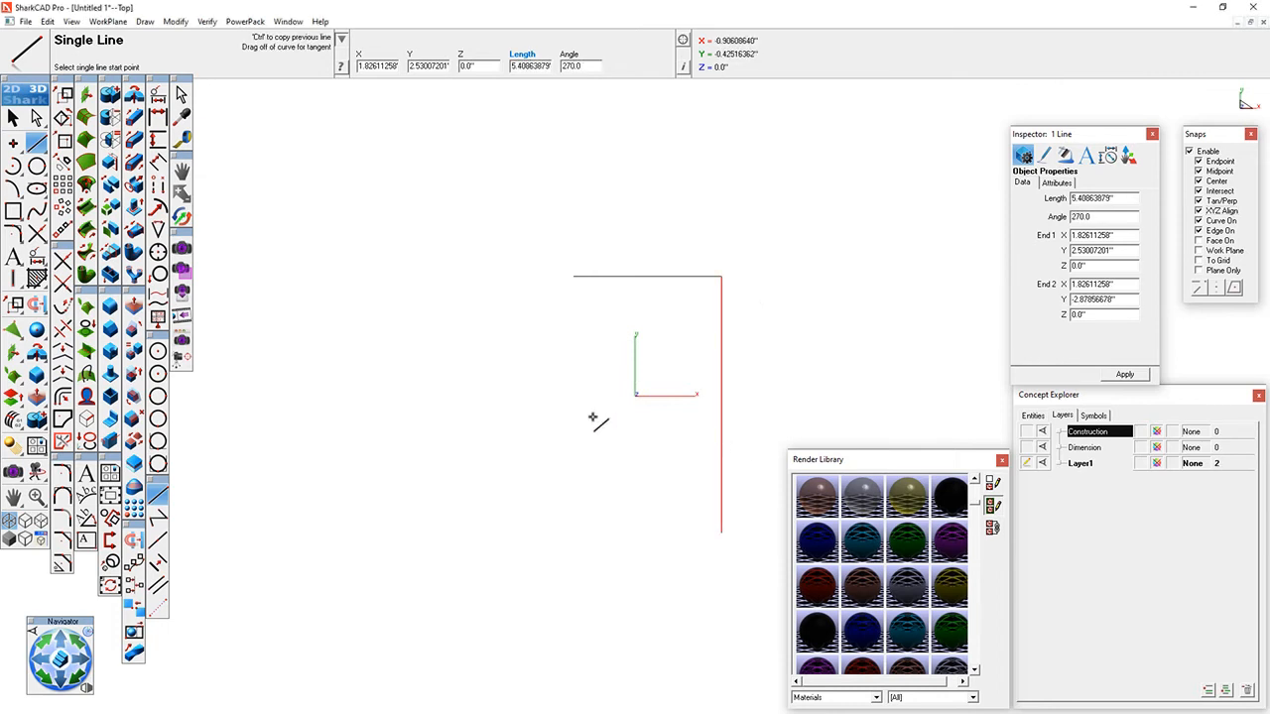
{"action": "left_click", "coordinate": [637, 395]}
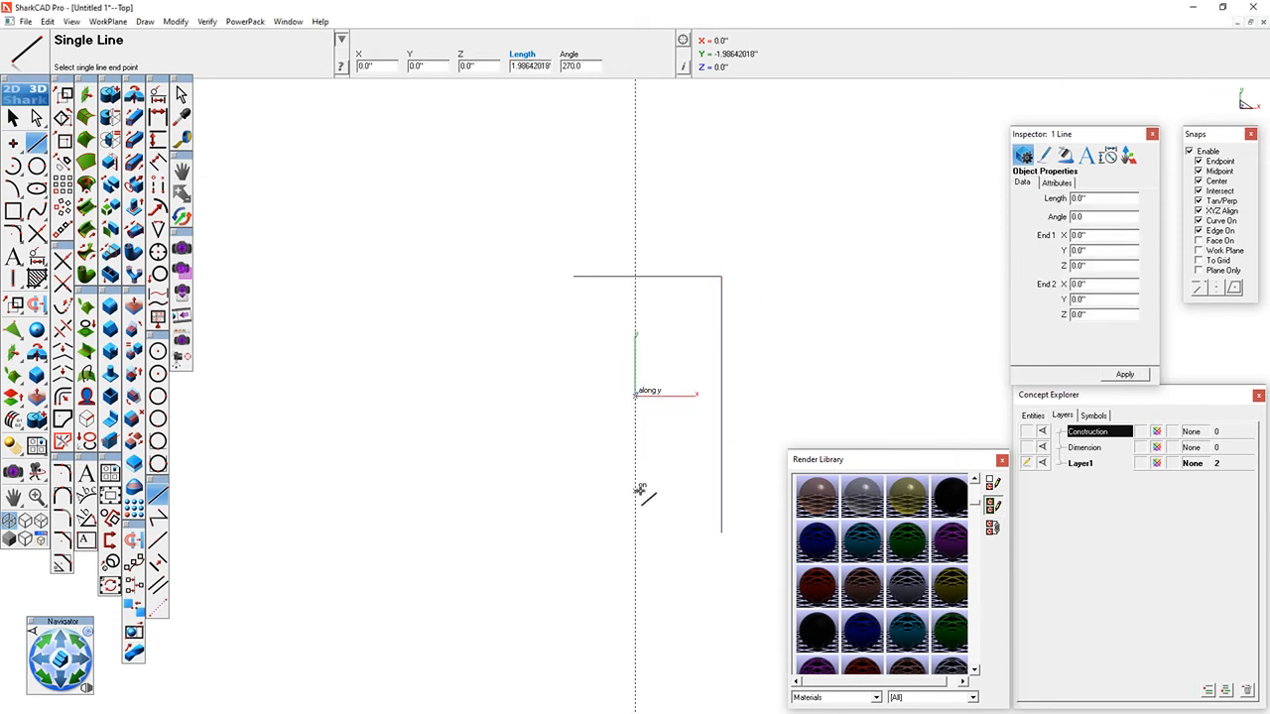
{"action": "left_click", "coordinate": [697, 395]}
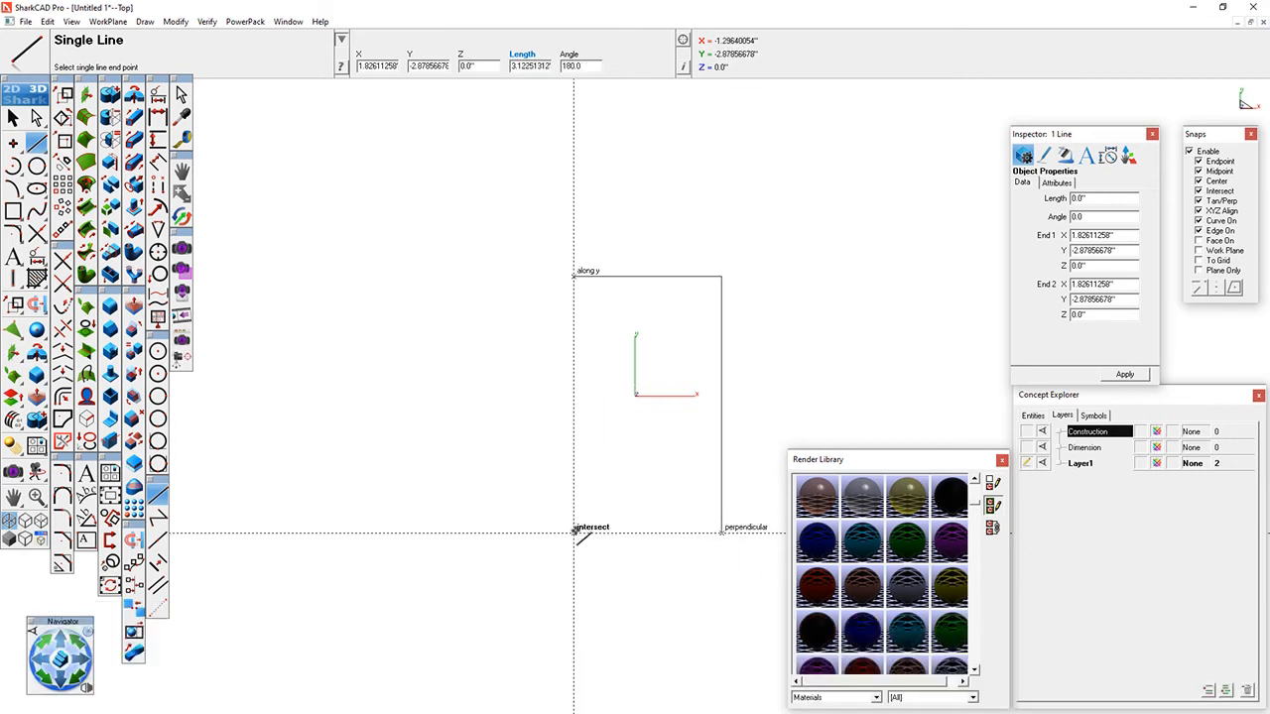
{"action": "left_click", "coordinate": [574, 533]}
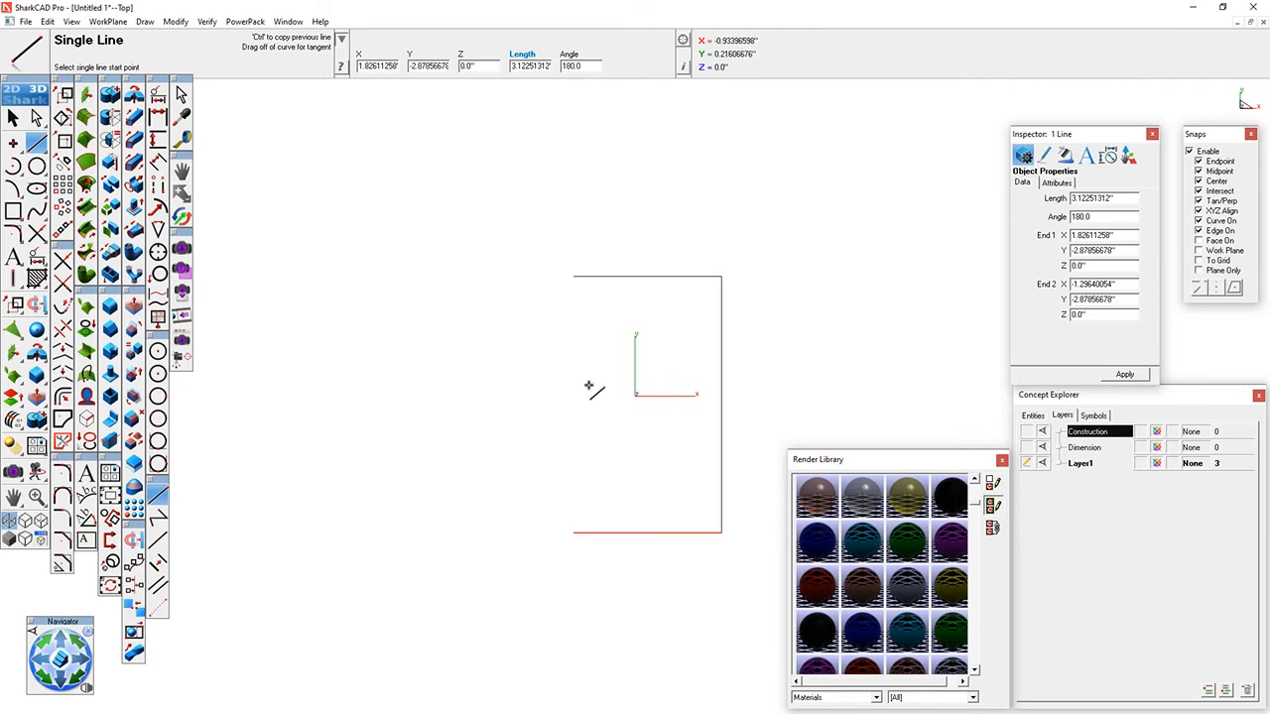
{"action": "left_click", "coordinate": [574, 276]}
{"action": "left_click", "coordinate": [574, 533]}
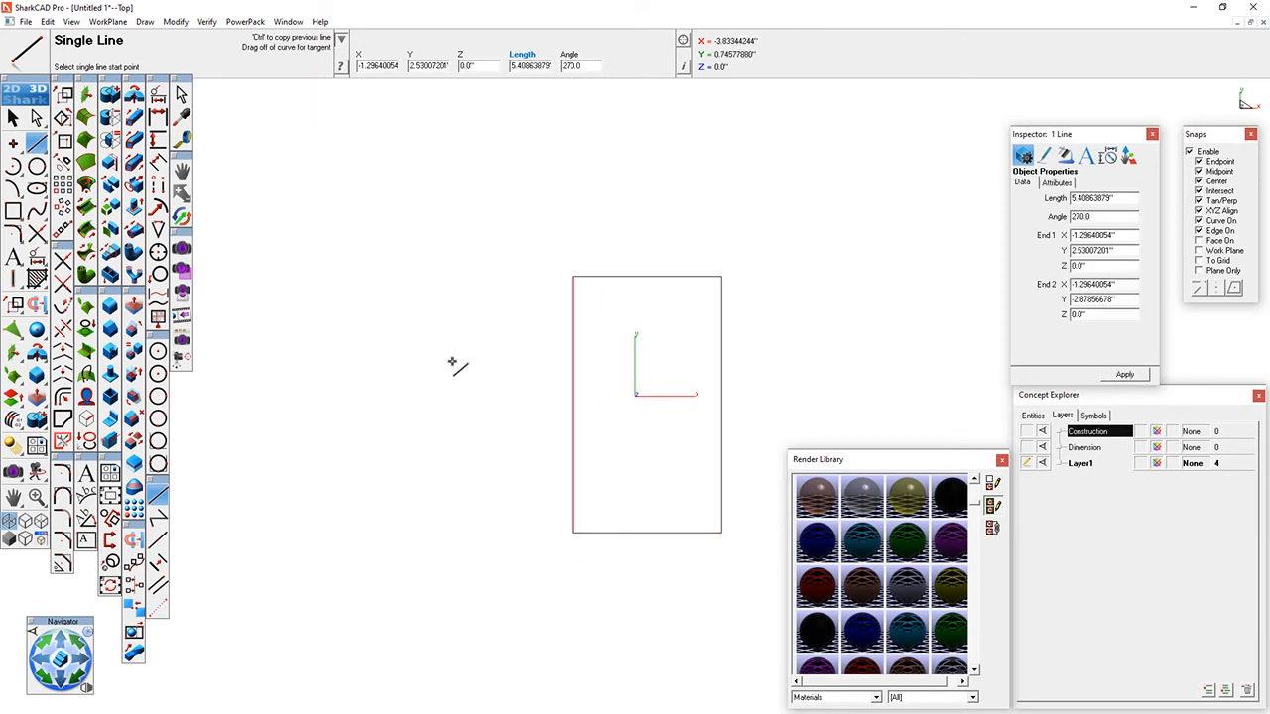
{"action": "left_click", "coordinate": [12, 118]}
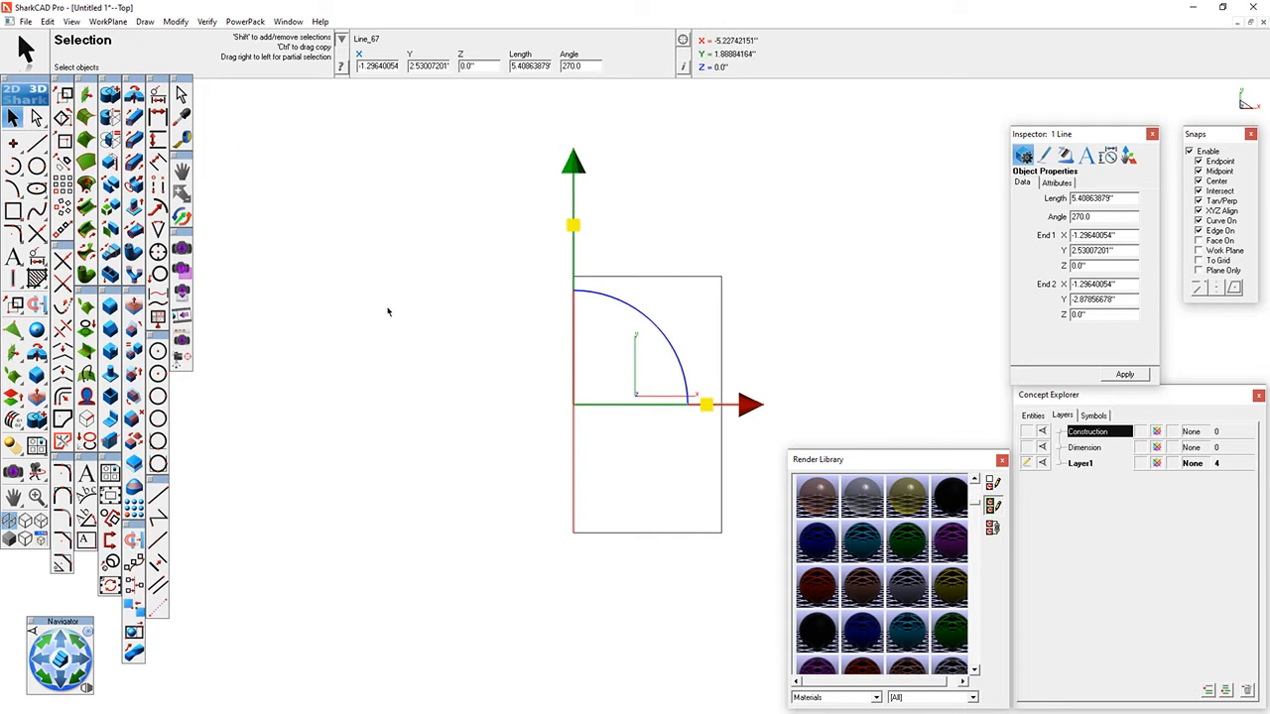
{"action": "left_click", "coordinate": [468, 356]}
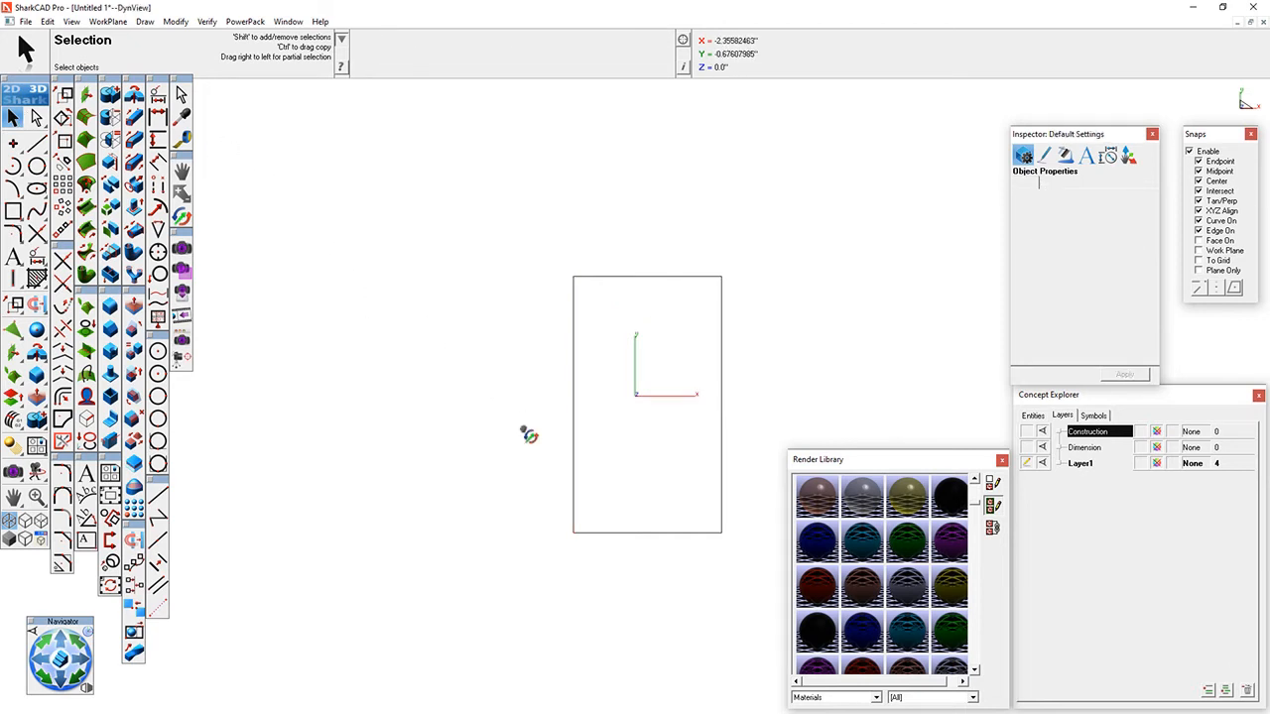
- Orbit the rectangle into an angled 3D view and zoom in and out on it
{"action": "mouse_move", "coordinate": [524, 433]}
{"action": "middle_mouse_down"}
{"action": "mouse_move", "coordinate": [574, 298]}
{"action": "mouse_move", "coordinate": [555, 403]}
{"action": "mouse_move", "coordinate": [697, 402]}
{"action": "mouse_move", "coordinate": [728, 292]}
{"action": "mouse_move", "coordinate": [573, 446]}
{"action": "mouse_move", "coordinate": [499, 396]}
{"action": "mouse_move", "coordinate": [502, 439]}
{"action": "mouse_move", "coordinate": [470, 255]}
{"action": "mouse_move", "coordinate": [595, 261]}
{"action": "mouse_move", "coordinate": [708, 287]}
{"action": "mouse_move", "coordinate": [558, 470]}
{"action": "mouse_move", "coordinate": [414, 274]}
{"action": "mouse_move", "coordinate": [432, 242]}
{"action": "middle_mouse_up"}
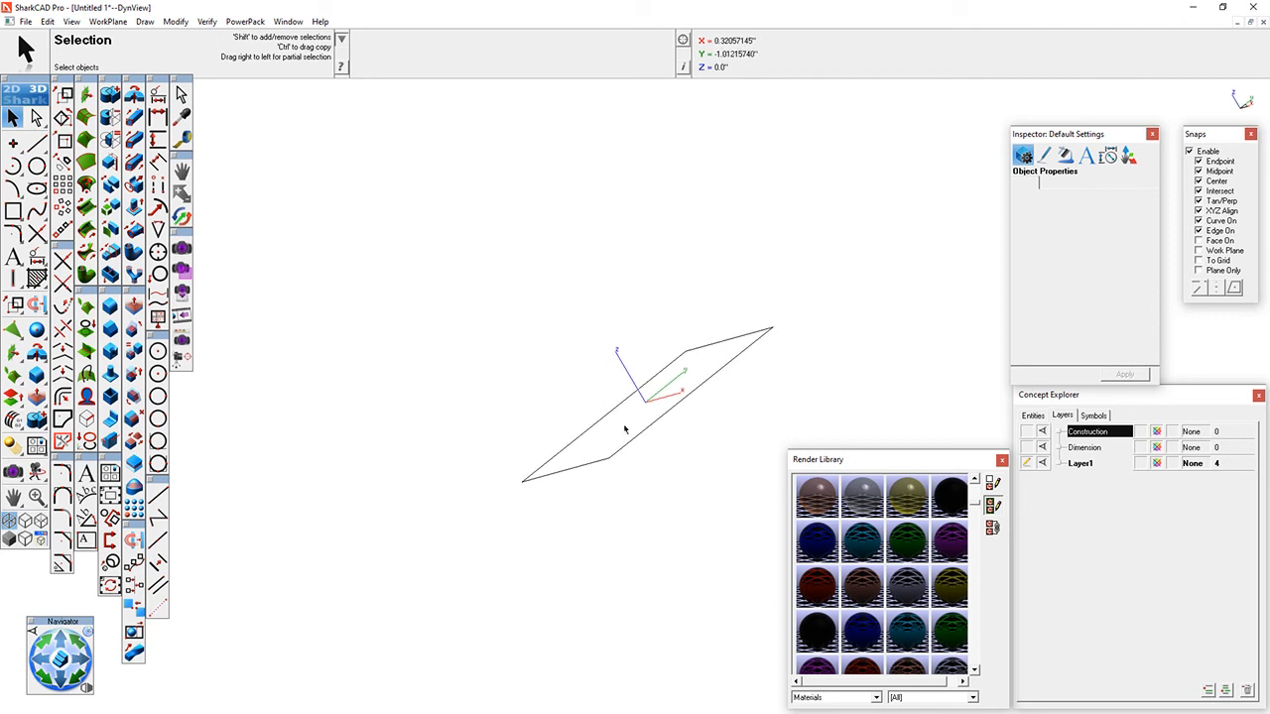
{"action": "middle_click_drag", "start_coordinate": [569, 363], "coordinate": [657, 467]}
{"action": "scroll", "coordinate": [668, 423], "scroll_direction": "up", "scroll_amount": 3}
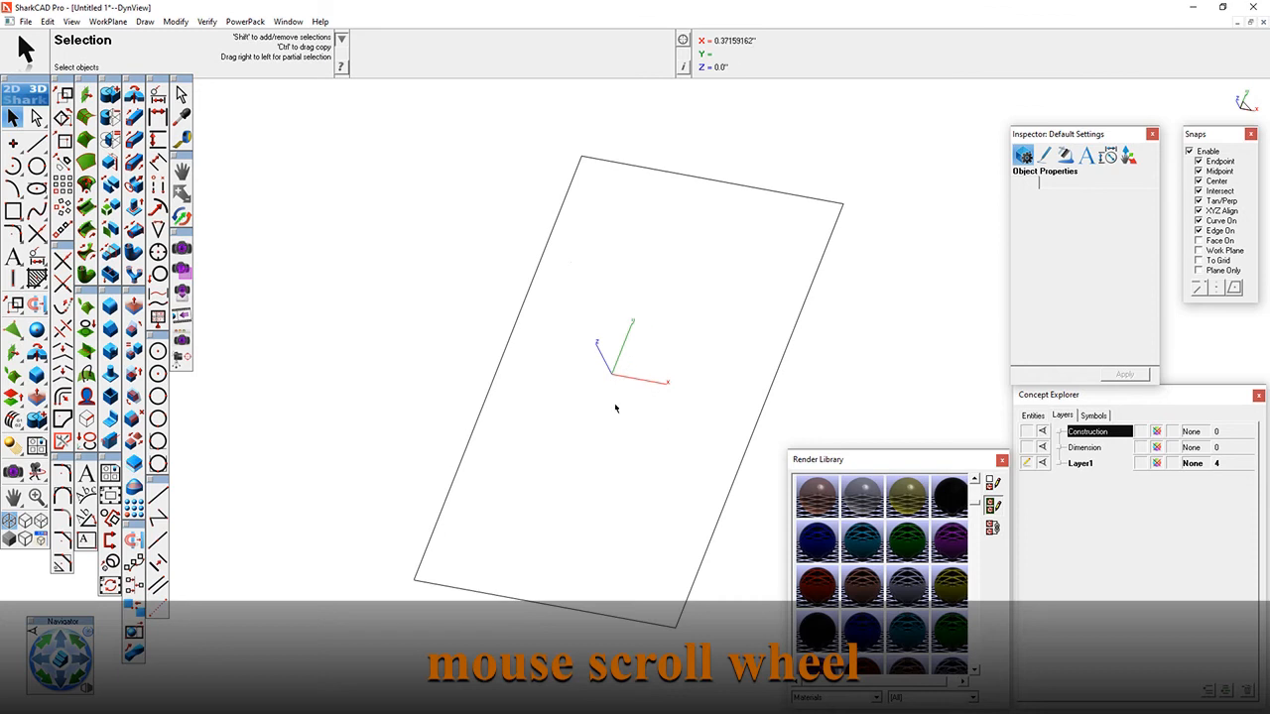
{"action": "scroll", "coordinate": [622, 423], "scroll_direction": "up", "scroll_amount": 3}
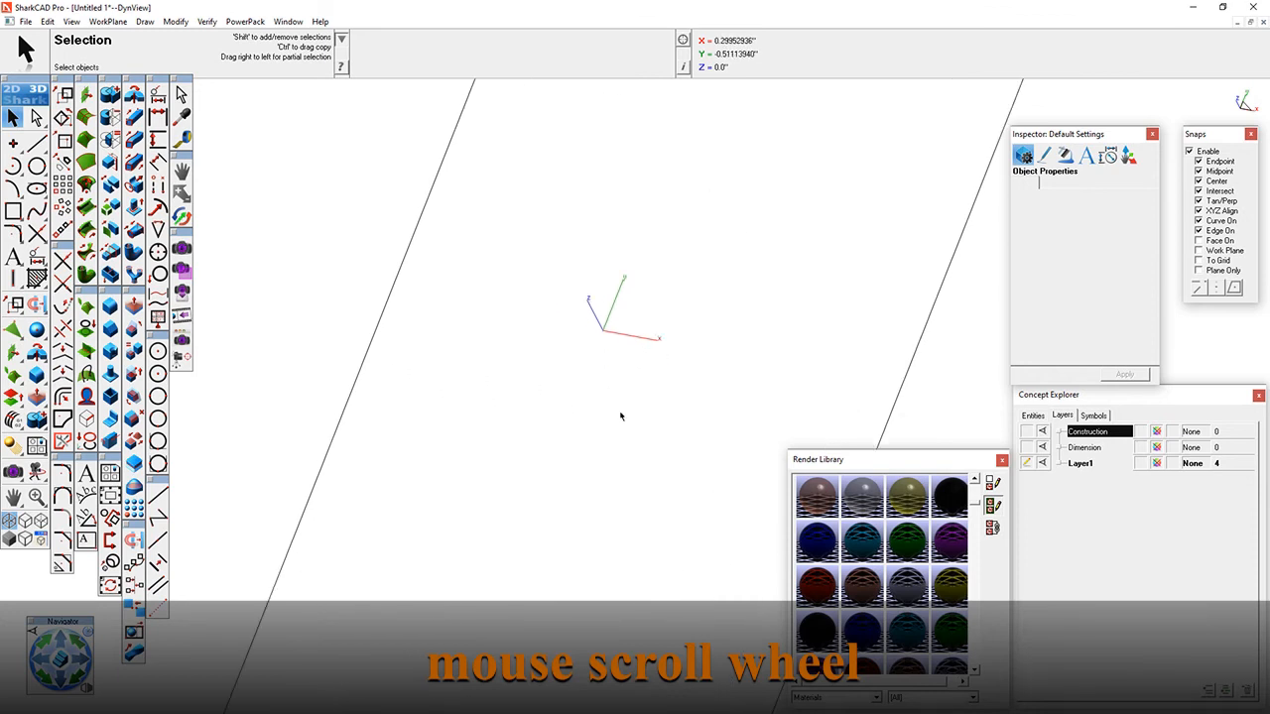
{"action": "scroll", "coordinate": [620, 415], "scroll_direction": "down", "scroll_amount": 5}
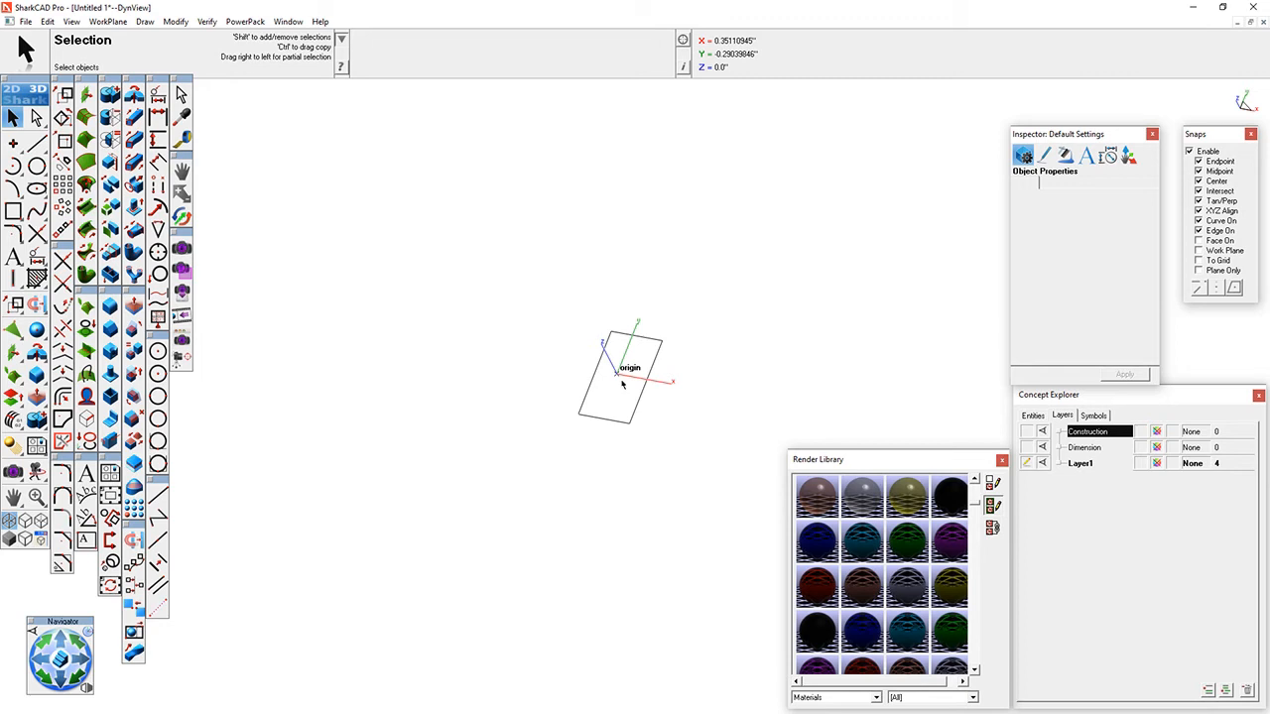
{"action": "scroll", "coordinate": [615, 397], "scroll_direction": "up", "scroll_amount": 3}
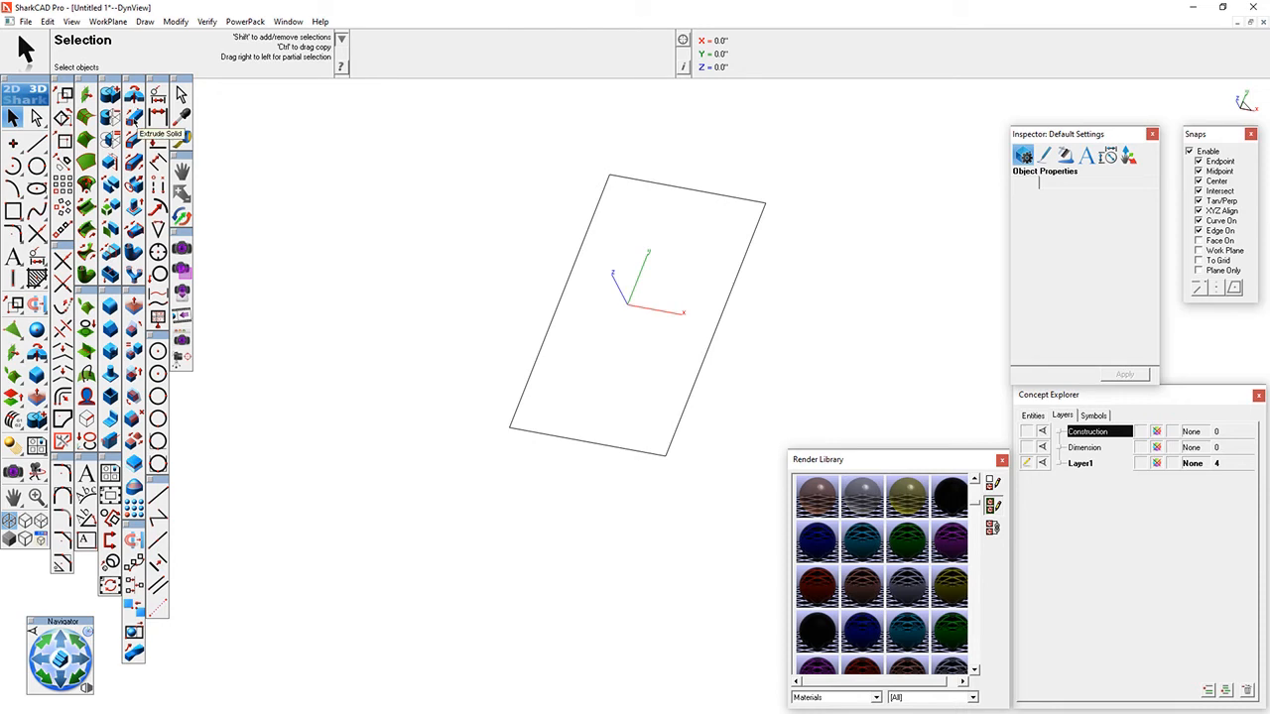
- Extrude the rectangle's four lines into a solid plate with a distance of 0.25"
{"action": "left_click", "coordinate": [133, 118]}
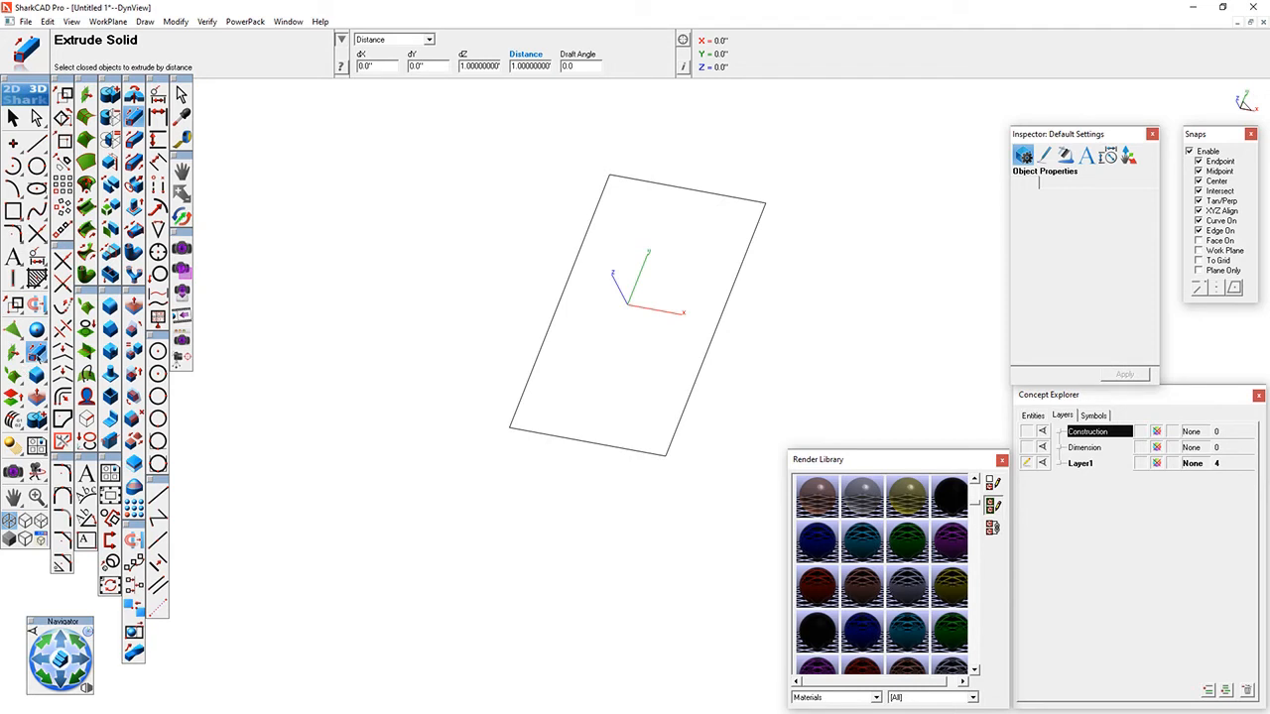
{"action": "left_click_drag", "start_coordinate": [39, 357], "coordinate": [143, 83]}
{"action": "left_click_drag", "start_coordinate": [513, 67], "coordinate": [610, 70]}
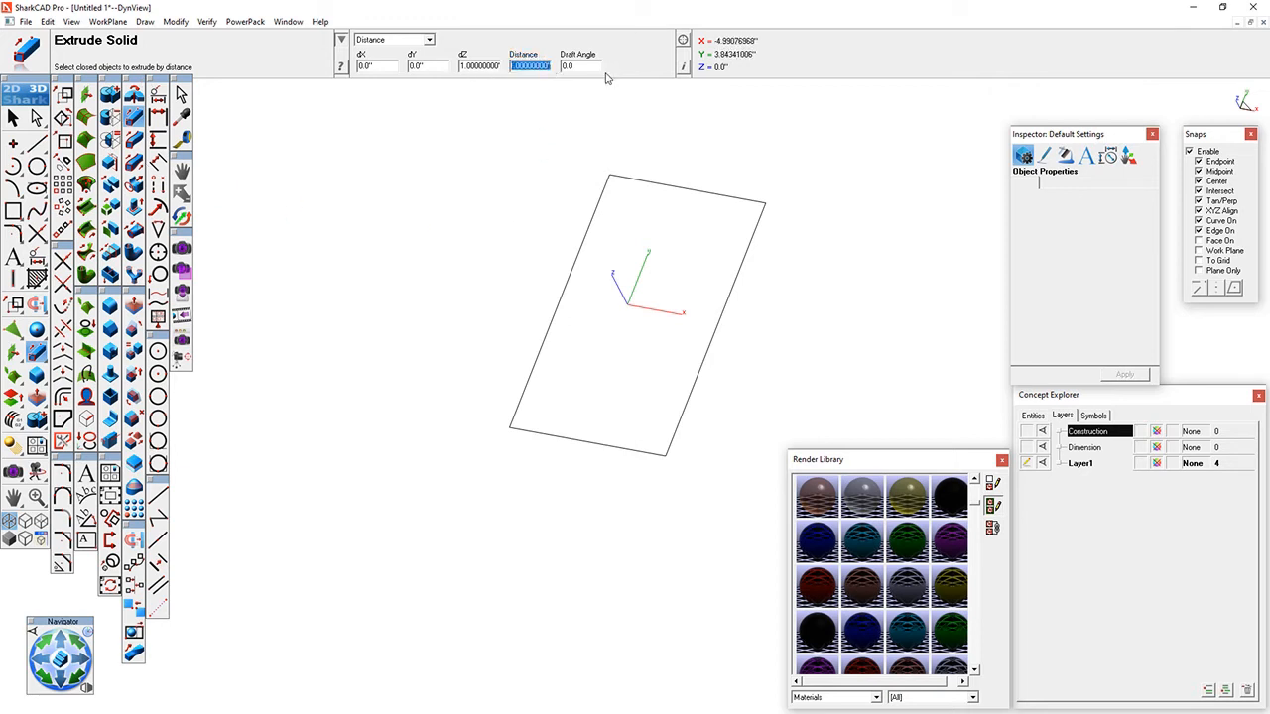
{"action": "key", "text": "BackSpace"}
{"action": "left_click", "coordinate": [530, 69]}
{"action": "key", "text": "Return"}
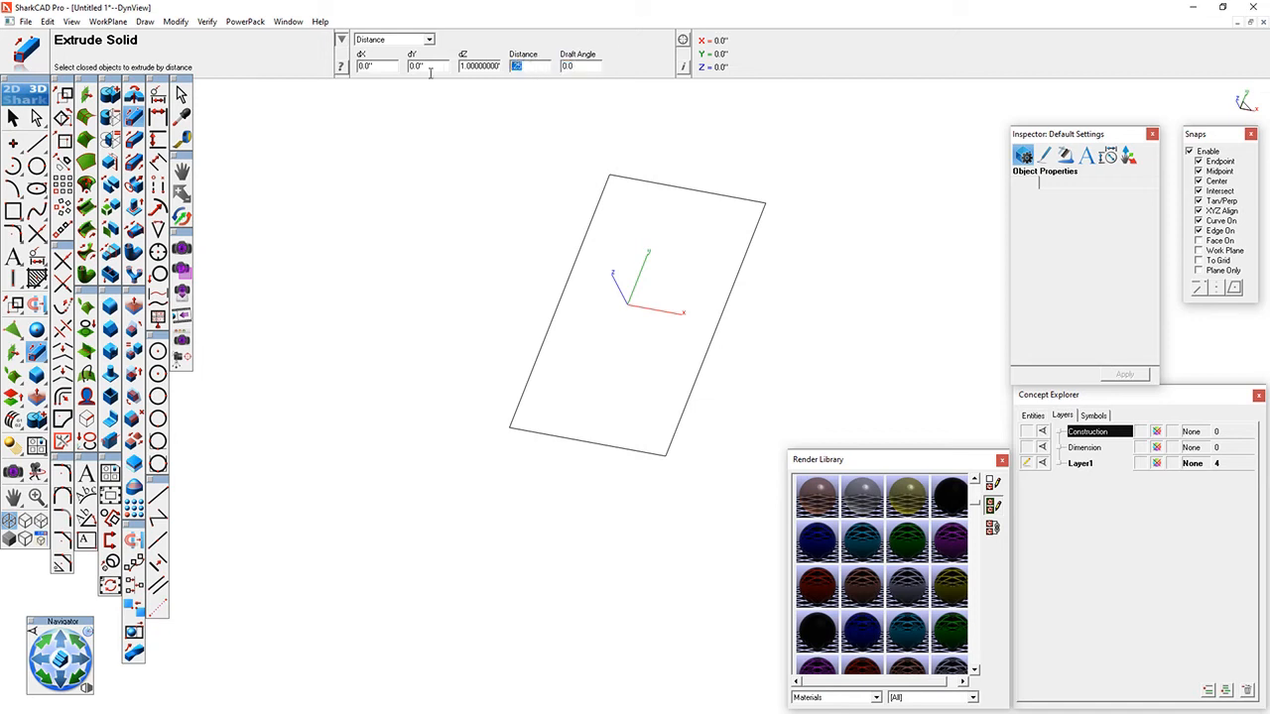
{"action": "left_click_drag", "start_coordinate": [443, 123], "coordinate": [794, 500]}
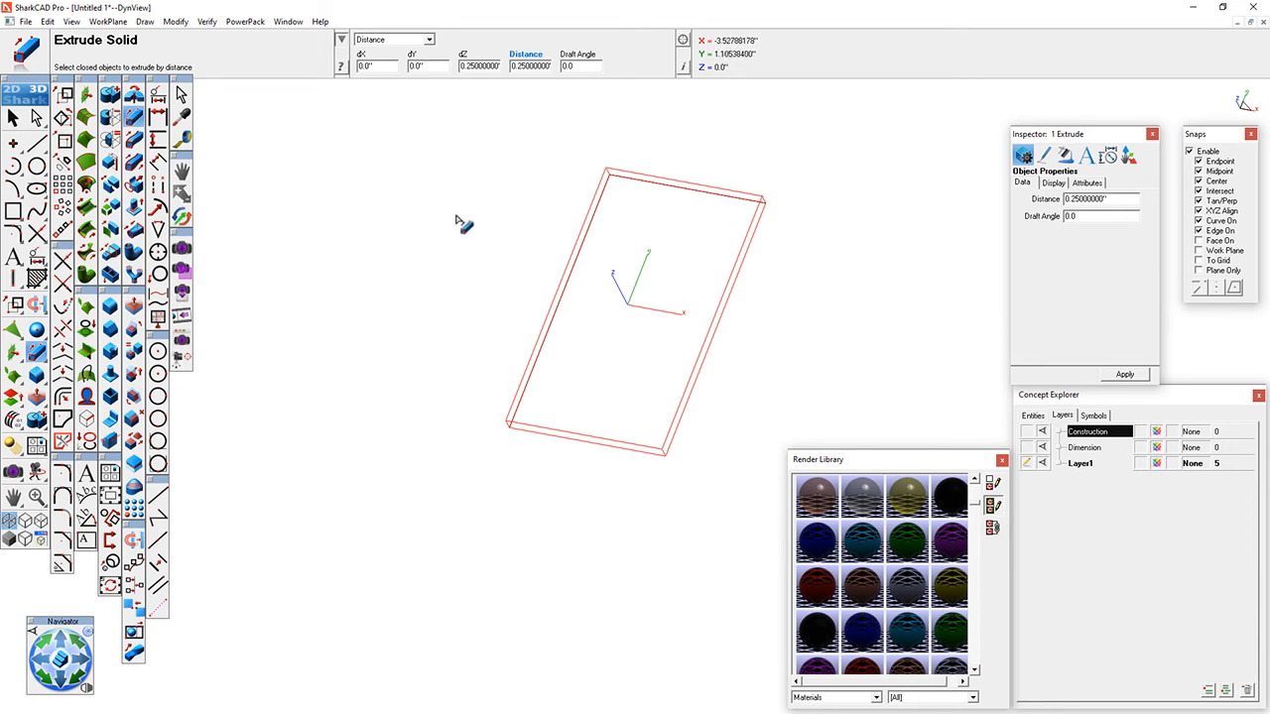
- Switch the extruded plate to shaded display and examine its faces from several angles
{"action": "left_click", "coordinate": [14, 119]}
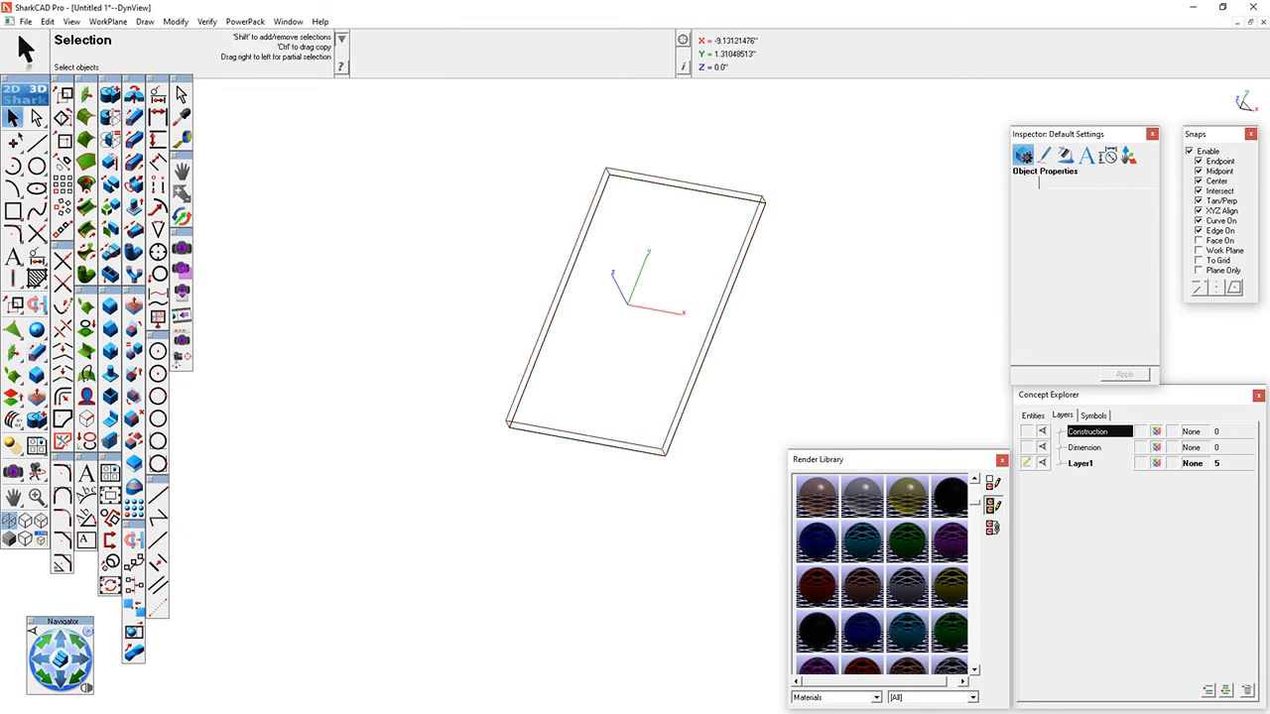
{"action": "mouse_move", "coordinate": [700, 498]}
{"action": "middle_mouse_down"}
{"action": "mouse_move", "coordinate": [680, 368]}
{"action": "mouse_move", "coordinate": [663, 377]}
{"action": "middle_mouse_up"}
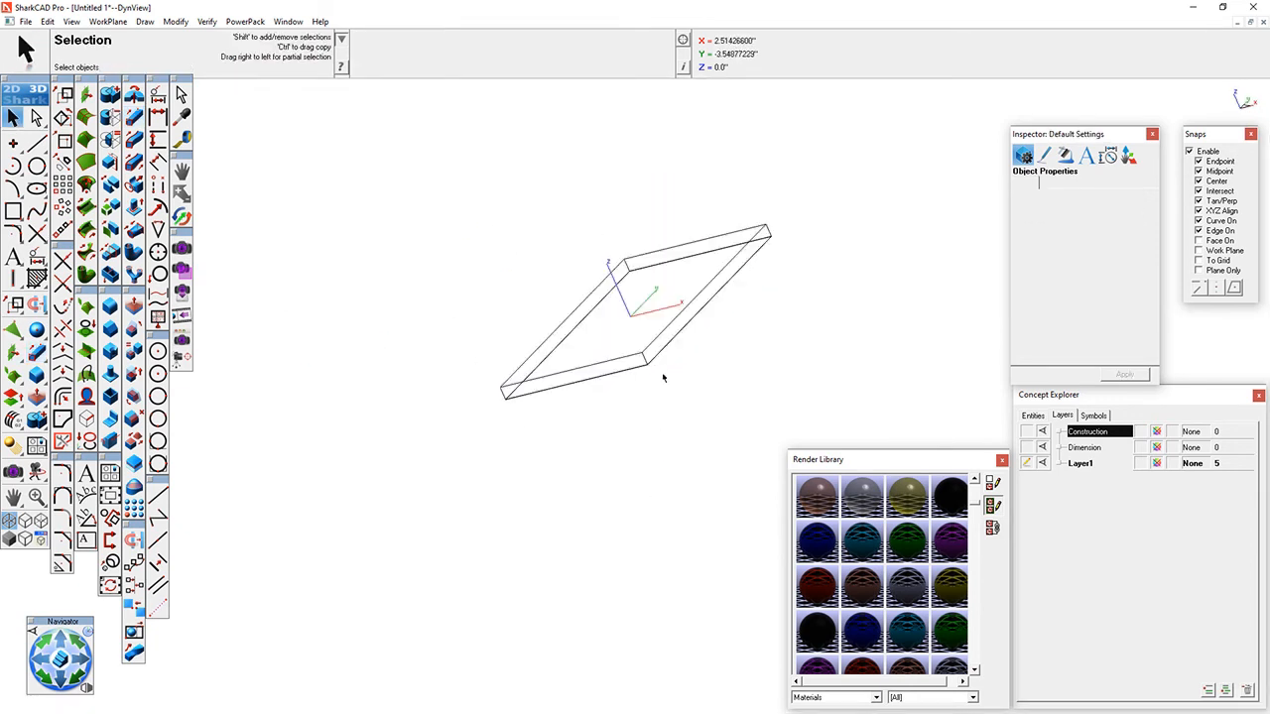
{"action": "left_click", "coordinate": [10, 540]}
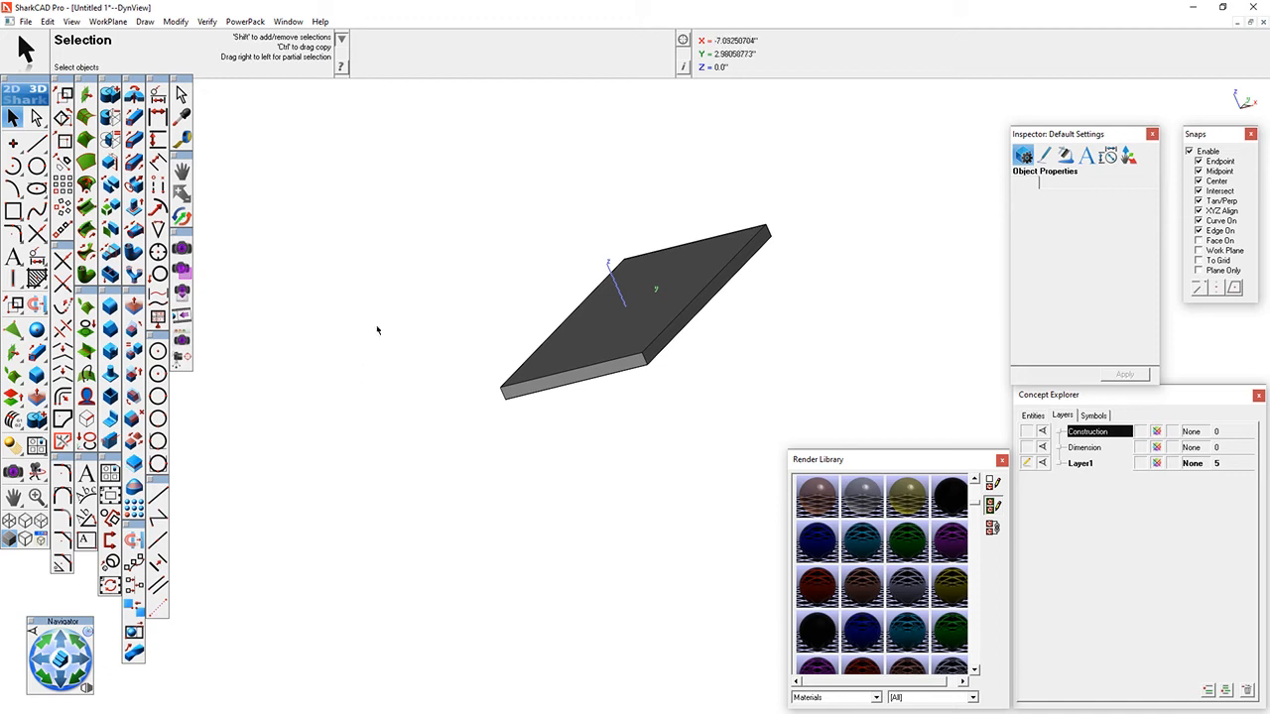
{"action": "middle_click_drag", "start_coordinate": [391, 320], "coordinate": [393, 373]}
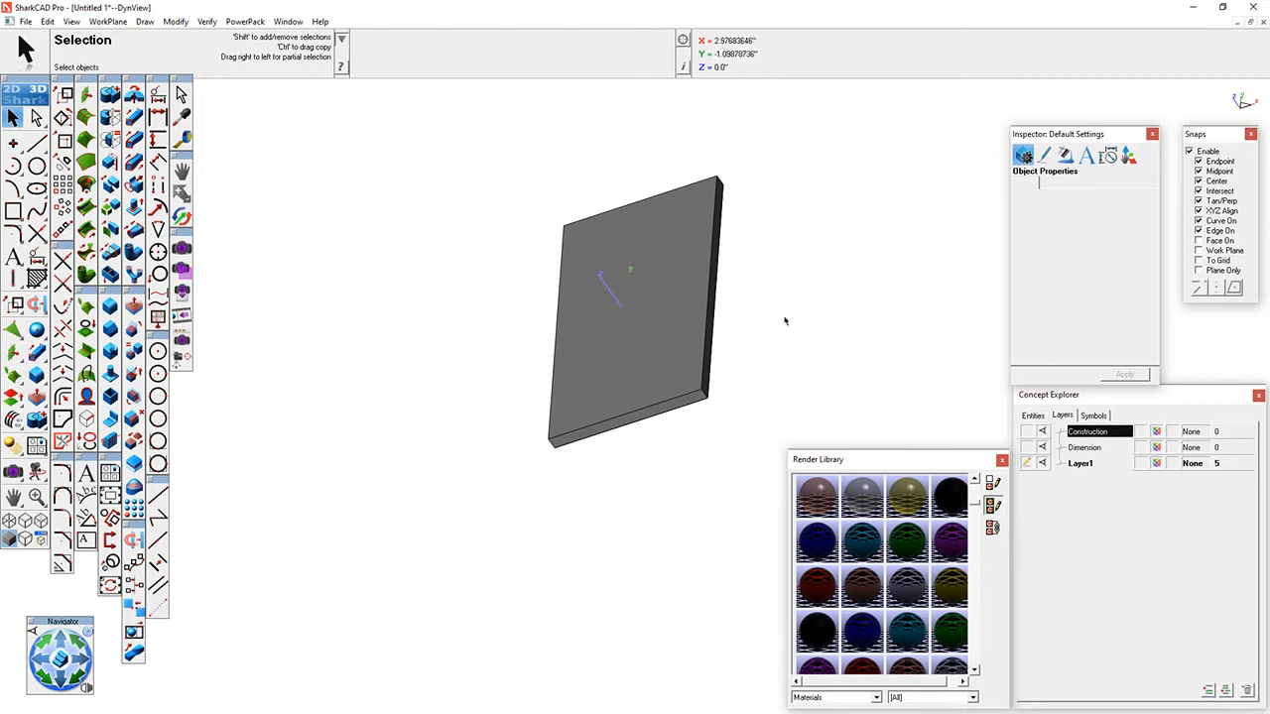
{"action": "middle_click_drag", "start_coordinate": [480, 255], "coordinate": [584, 293]}
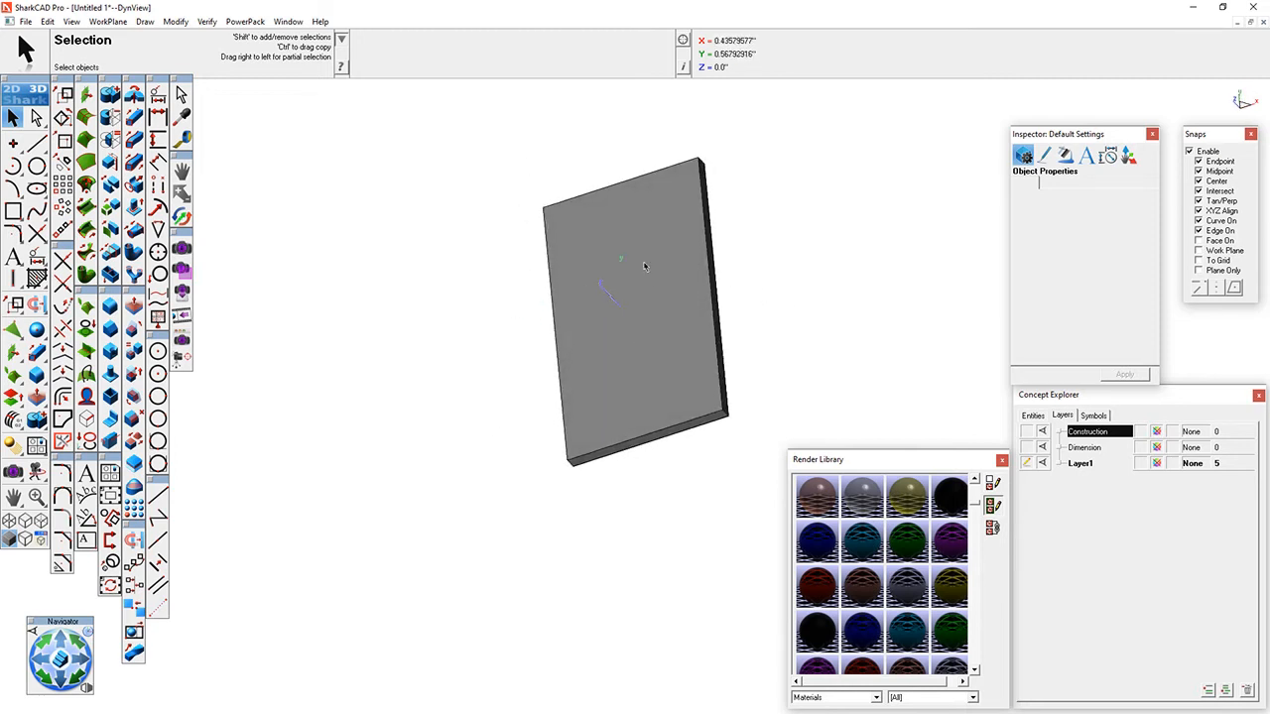
- Shorten the plate by moving its upper profile line about 1.45" down along Y, and return to wireframe display
{"action": "left_click_drag", "start_coordinate": [439, 136], "coordinate": [843, 288]}
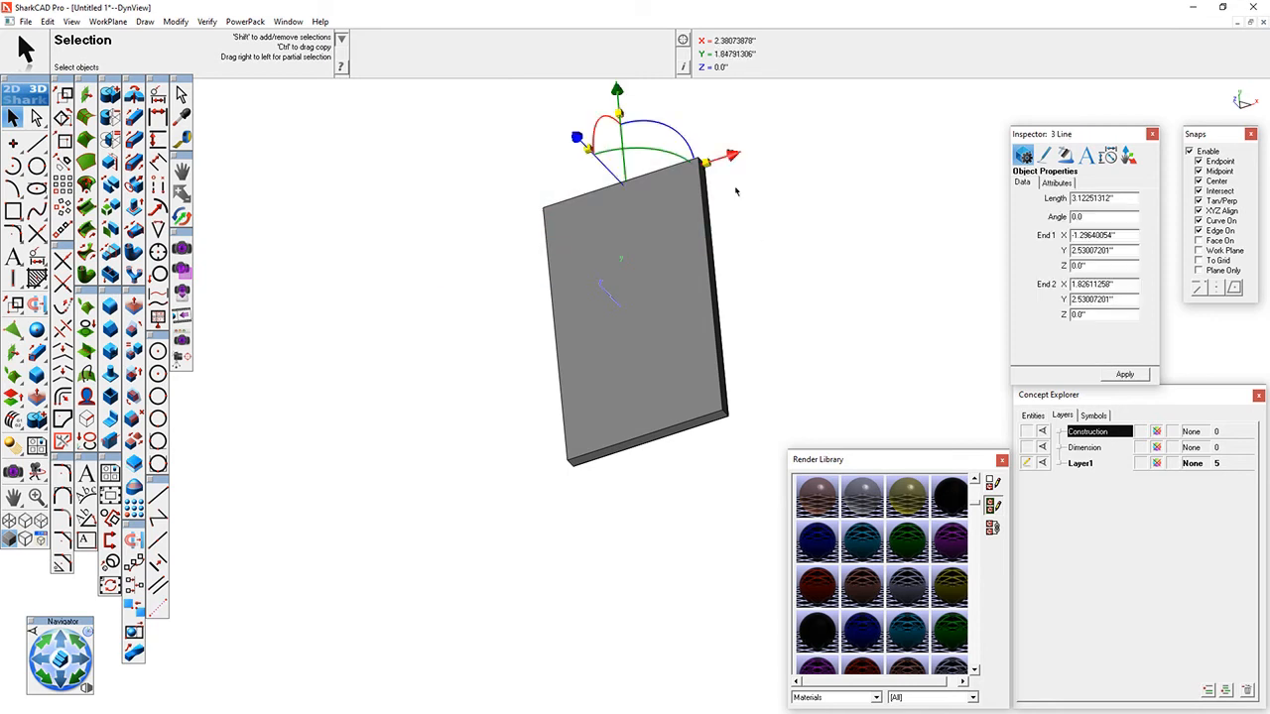
{"action": "left_click_drag", "start_coordinate": [618, 89], "coordinate": [622, 157]}
{"action": "left_click", "coordinate": [782, 331]}
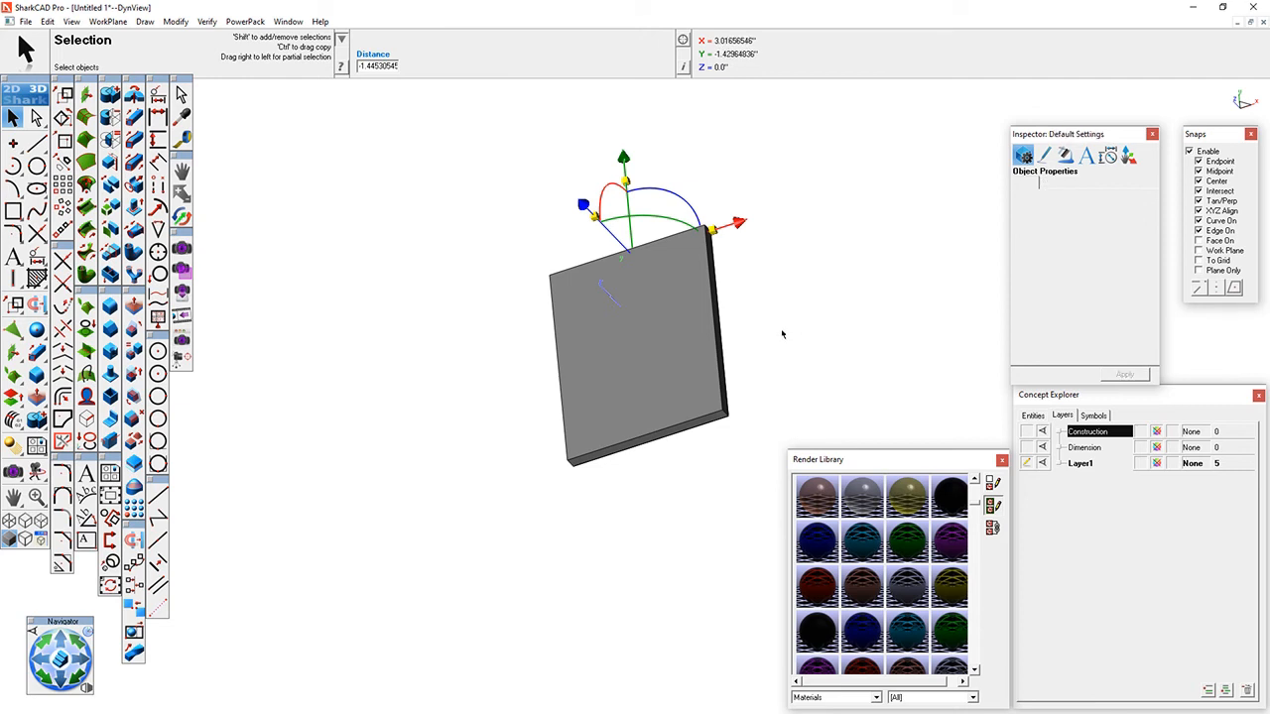
{"action": "left_click", "coordinate": [9, 520]}
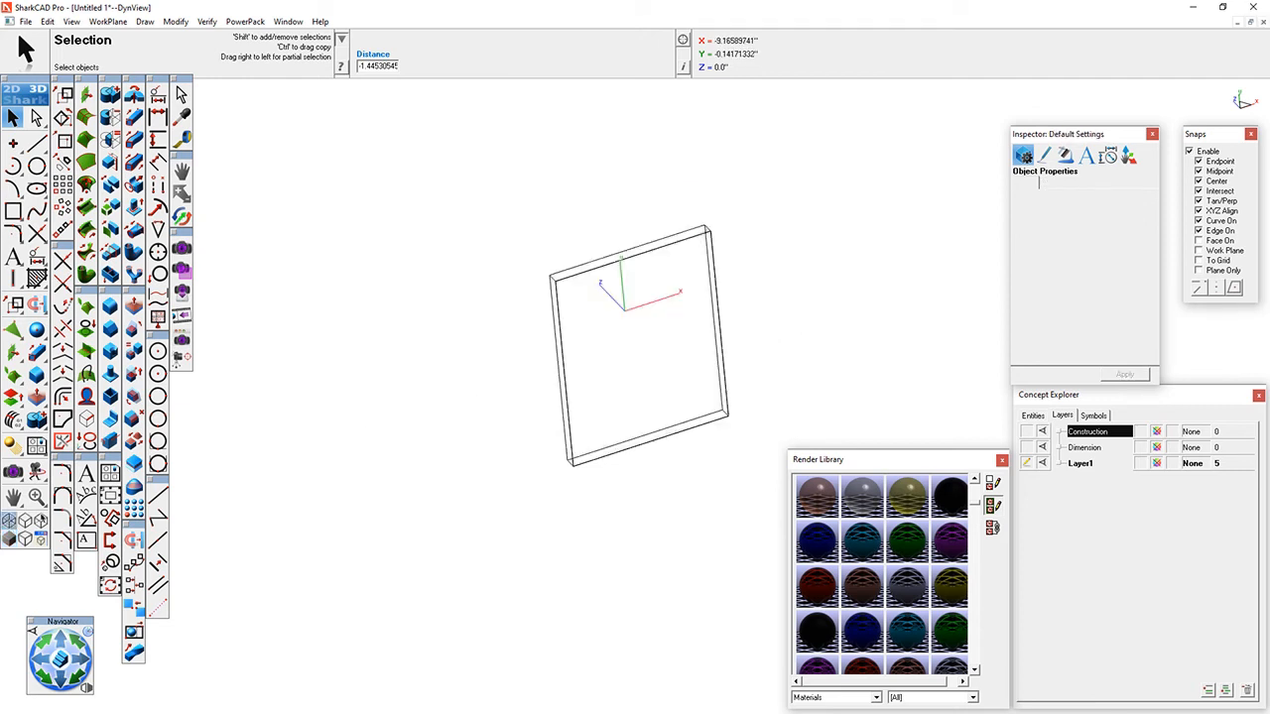
- Shorten the plate further by moving its upper profile line about 0.79" down along Y
{"action": "left_click_drag", "start_coordinate": [406, 110], "coordinate": [817, 332]}
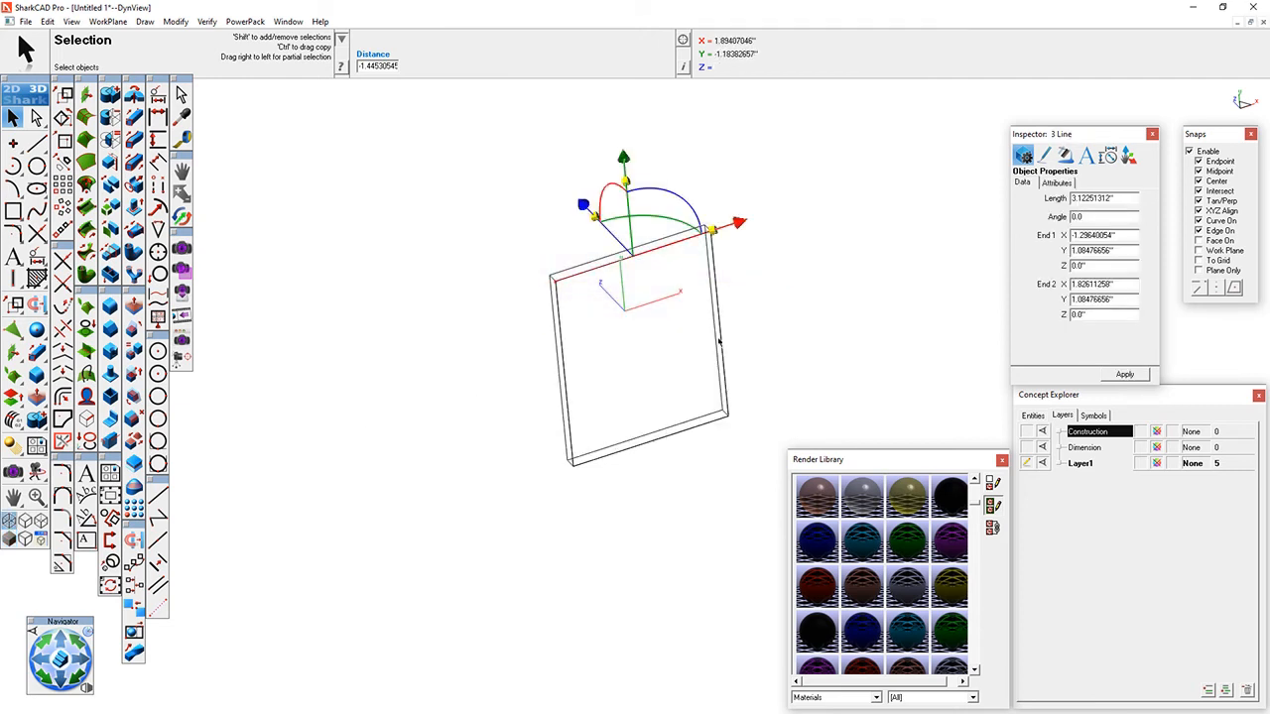
{"action": "left_click_drag", "start_coordinate": [625, 156], "coordinate": [780, 502]}
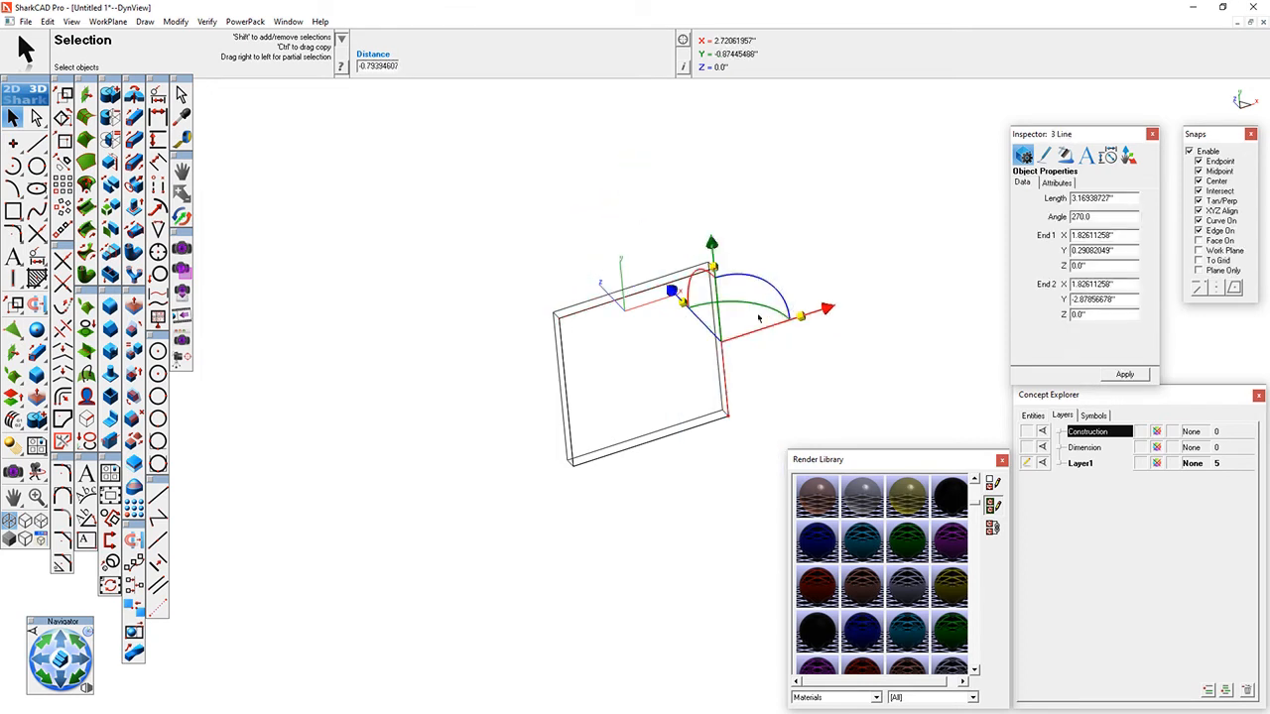
- Try a full-enclosure window selection on the right-hand profile line and partial window selections across the whole plate, clearing the selections
{"action": "left_click_drag", "start_coordinate": [646, 152], "coordinate": [825, 488]}
{"action": "left_click", "coordinate": [503, 426]}
{"action": "left_click_drag", "start_coordinate": [779, 390], "coordinate": [446, 215]}
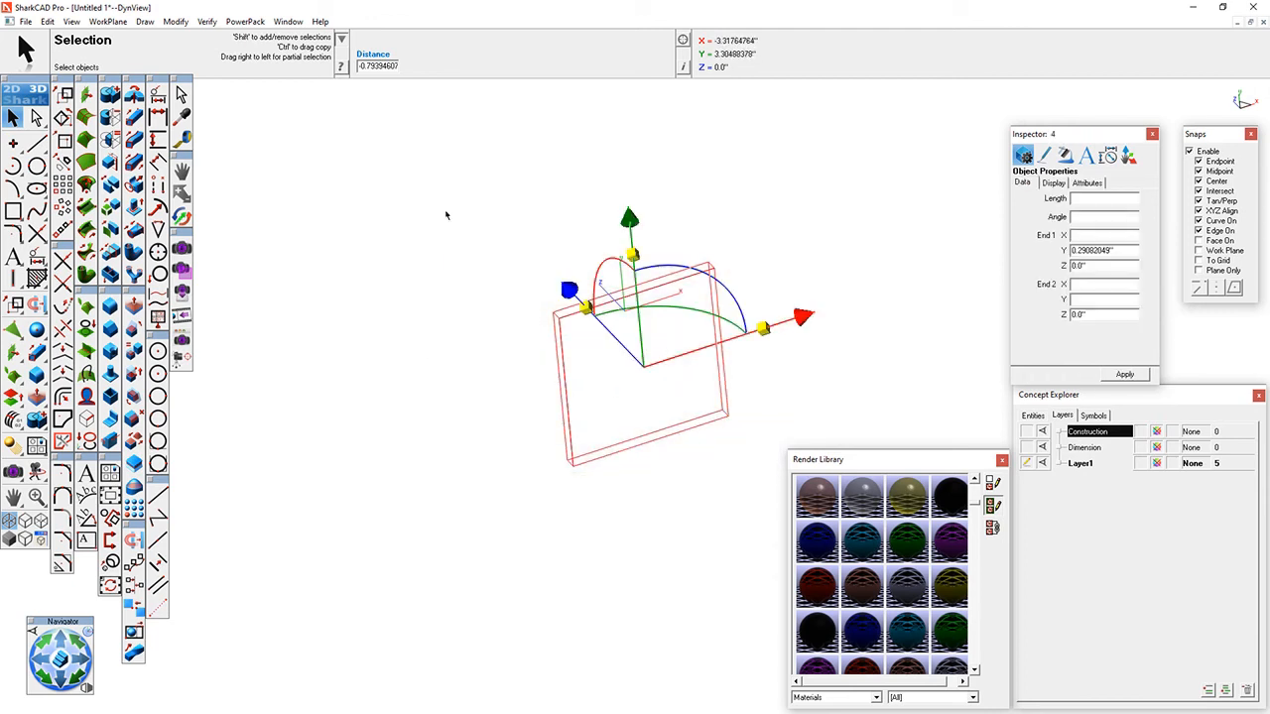
{"action": "left_click", "coordinate": [778, 359]}
{"action": "left_click_drag", "start_coordinate": [777, 345], "coordinate": [447, 541]}
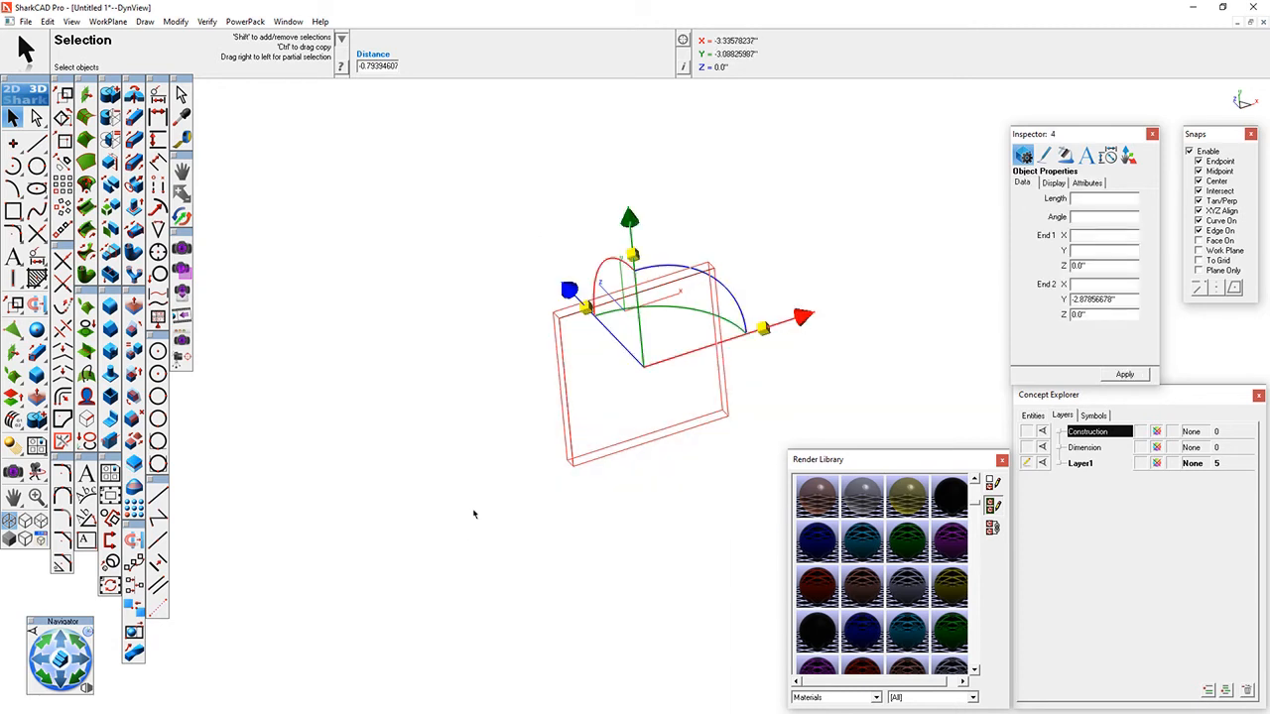
{"action": "left_click", "coordinate": [676, 190]}
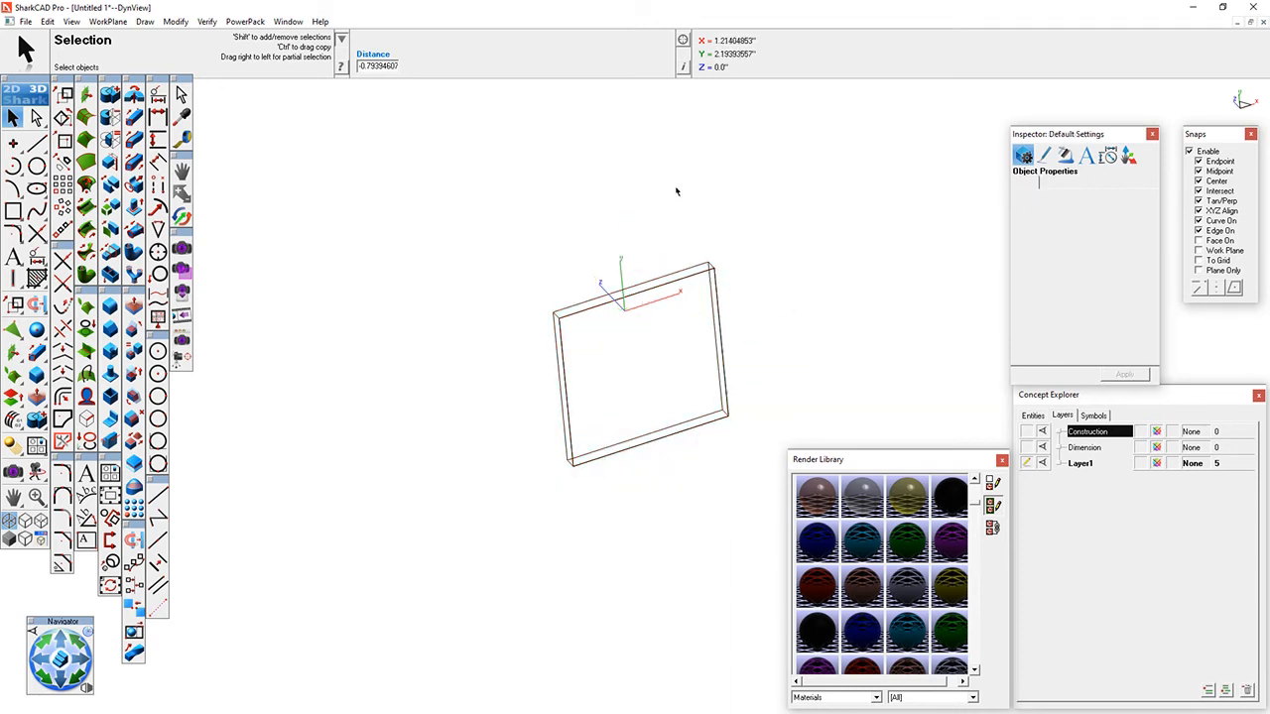
- Widen the plate by moving its right-hand profile line about 0.96" outward along X
{"action": "left_click_drag", "start_coordinate": [639, 160], "coordinate": [793, 462]}
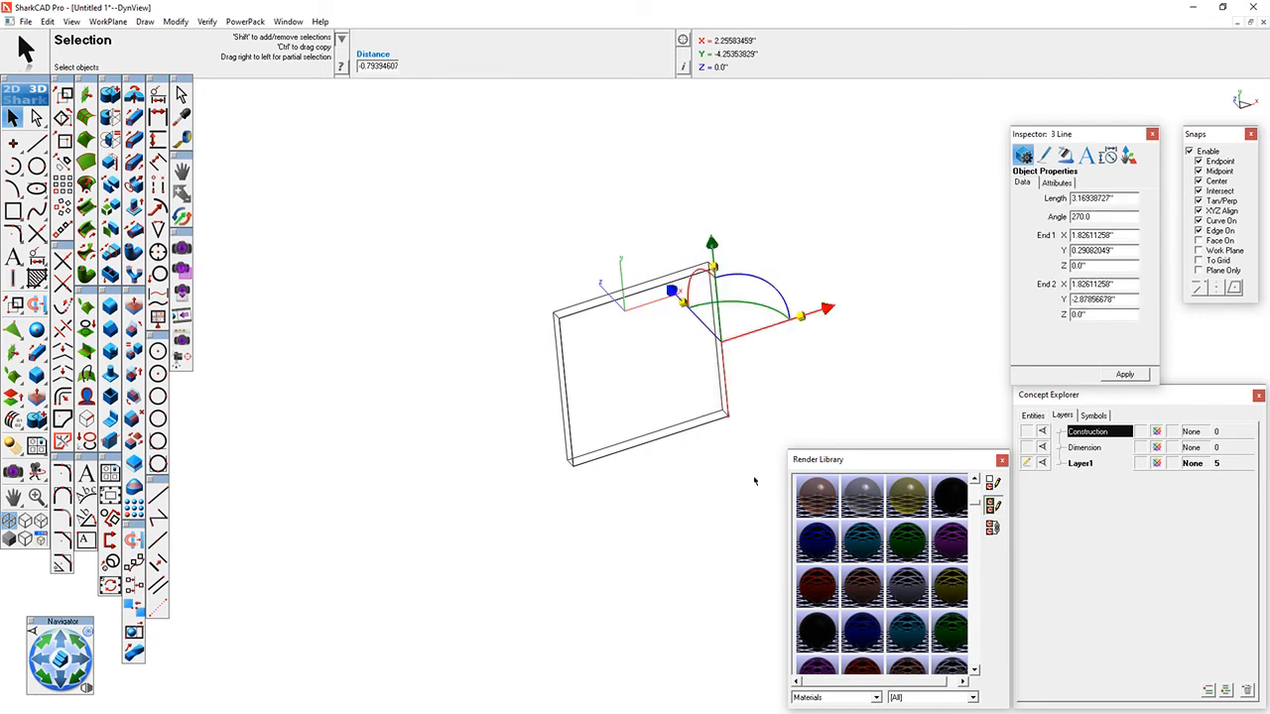
{"action": "left_click_drag", "start_coordinate": [660, 542], "coordinate": [860, 179]}
{"action": "left_click_drag", "start_coordinate": [832, 309], "coordinate": [873, 294]}
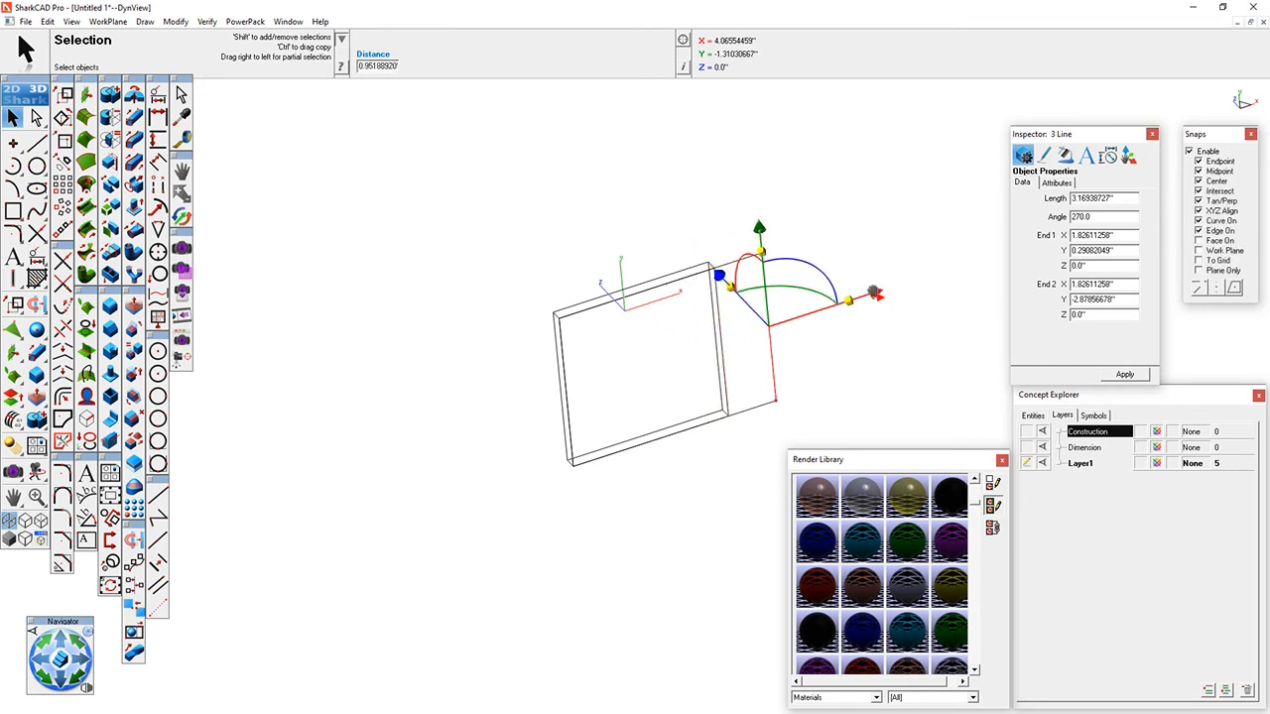
- Turn the Gripper off and back on with the right-hand profile line selected, and clear the selection
{"action": "left_click", "coordinate": [206, 21]}
{"action": "mouse_move", "coordinate": [176, 21]}
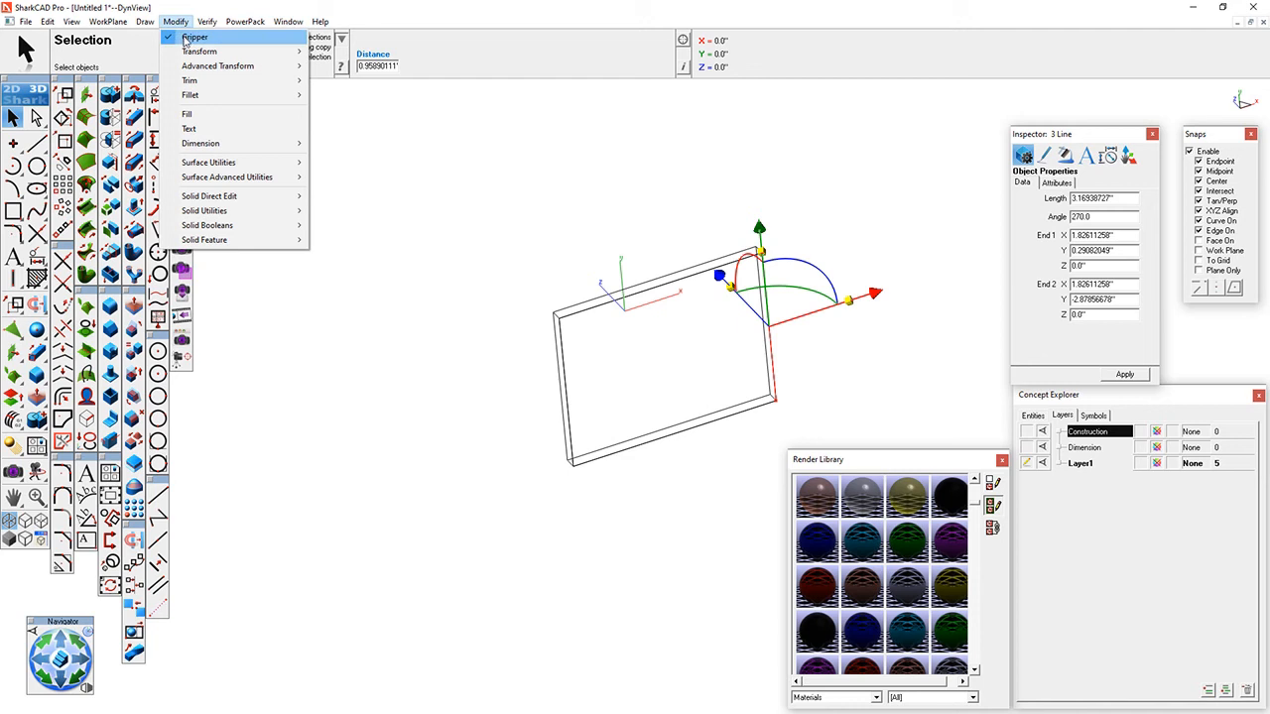
{"action": "left_click", "coordinate": [189, 38]}
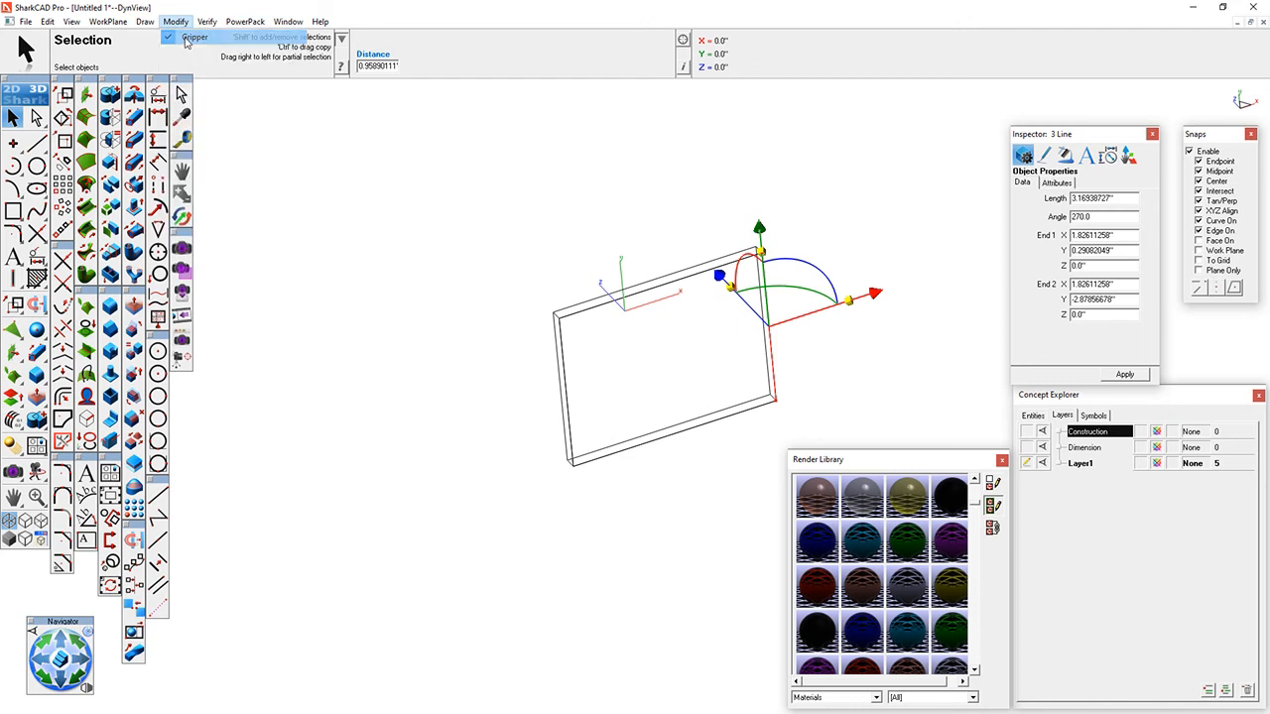
{"action": "left_click", "coordinate": [176, 21]}
{"action": "left_click", "coordinate": [175, 22]}
{"action": "left_click", "coordinate": [175, 22]}
{"action": "left_click", "coordinate": [191, 37]}
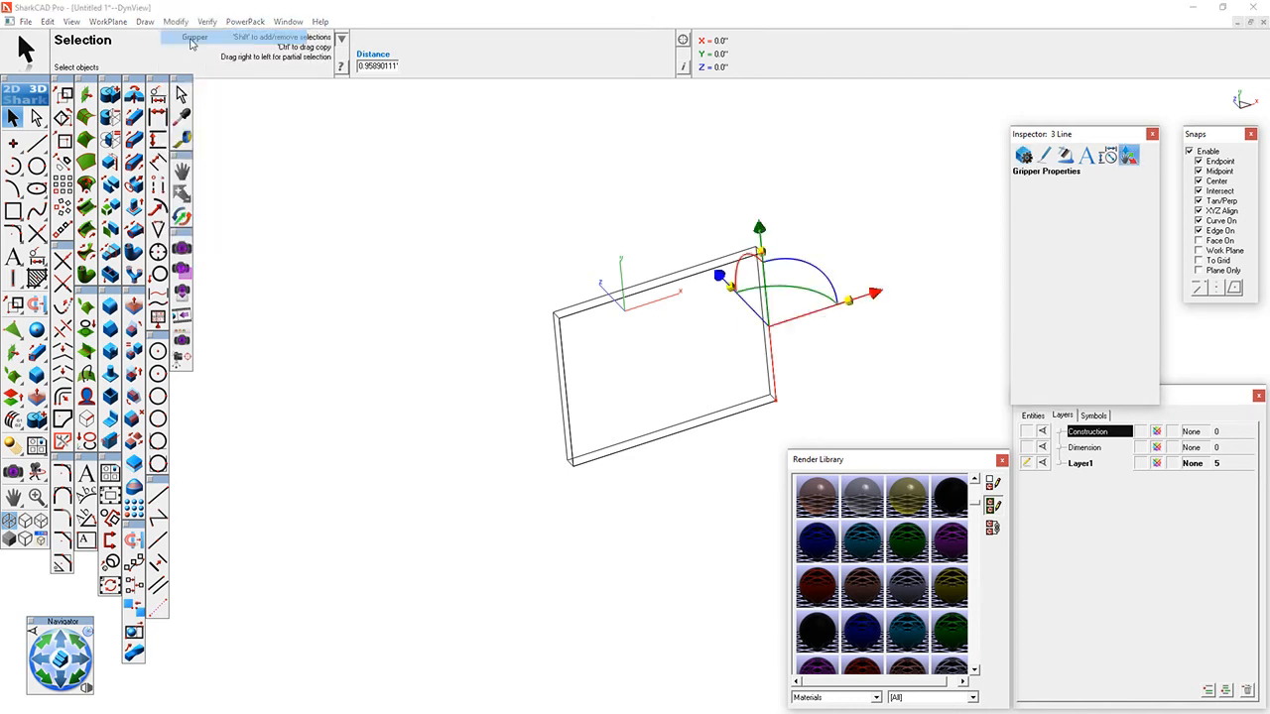
{"action": "left_click", "coordinate": [791, 224]}
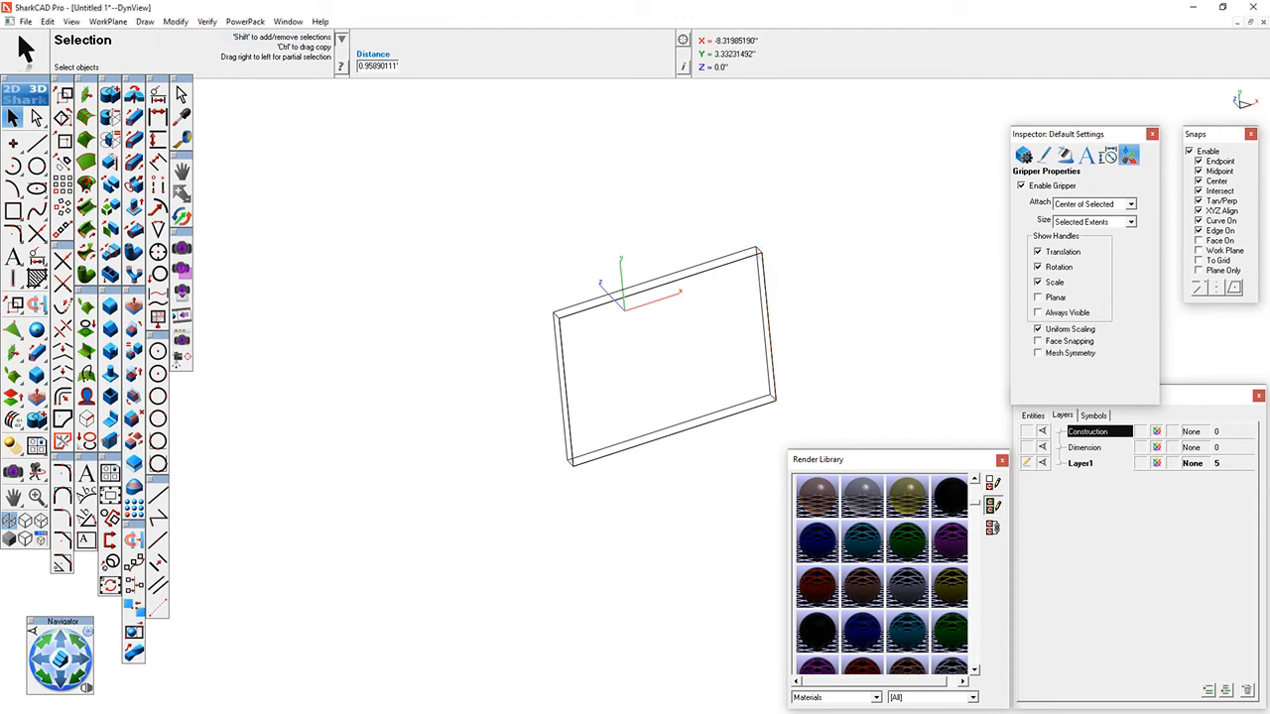
- Switch the plate to shaded display and apply the Masonry material Paving Satin Rich Brown to it
{"action": "left_click", "coordinate": [9, 539]}
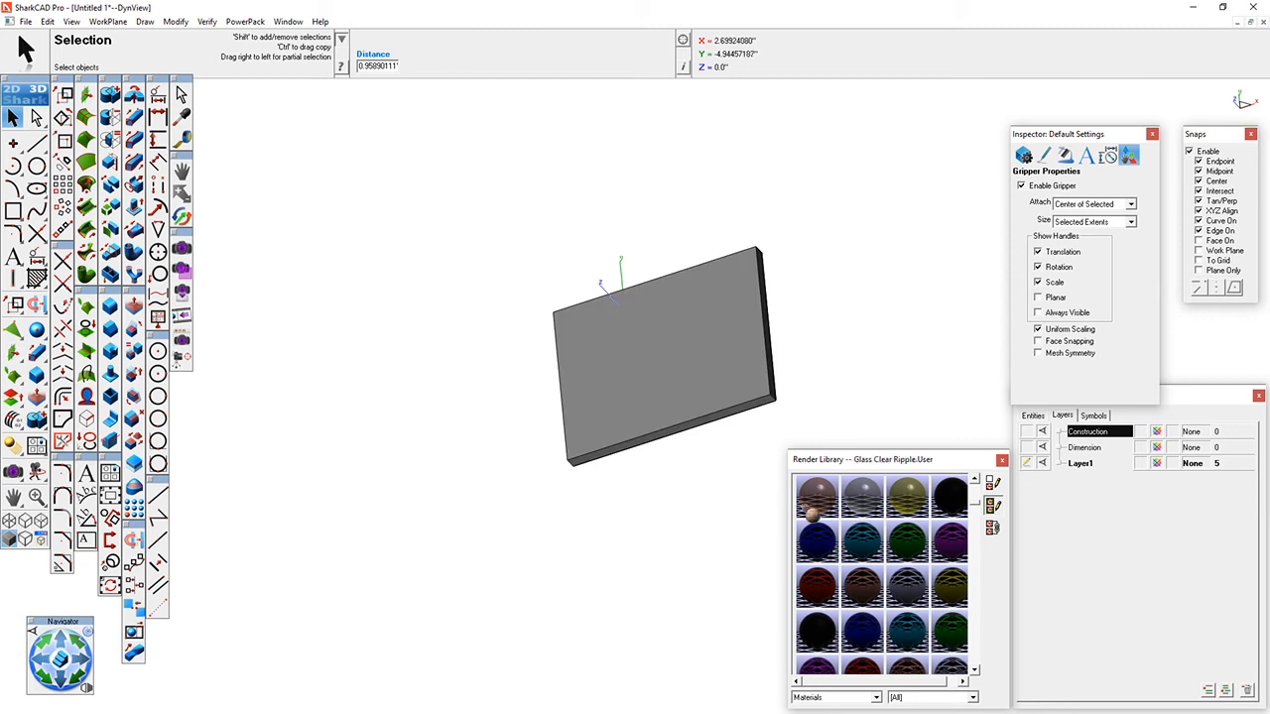
{"action": "scroll", "coordinate": [977, 609], "scroll_direction": "down", "scroll_amount": 5}
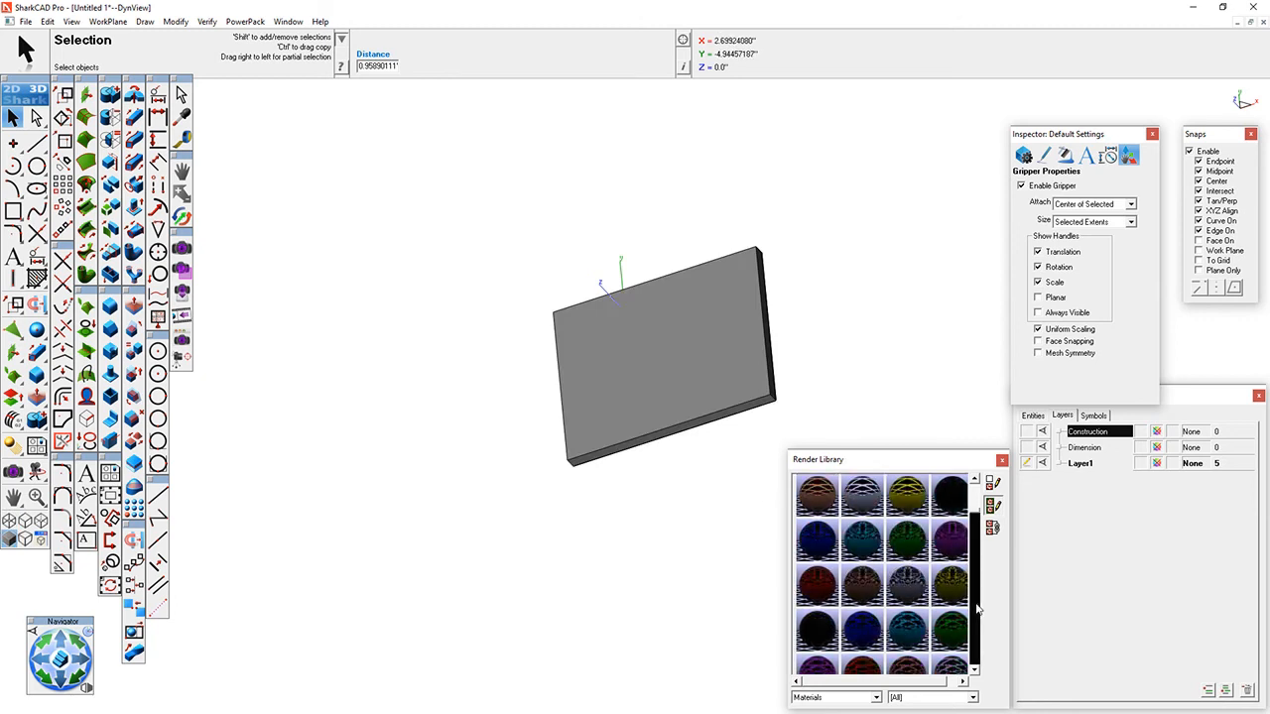
{"action": "scroll", "coordinate": [977, 609], "scroll_direction": "down", "scroll_amount": 4}
{"action": "scroll", "coordinate": [977, 609], "scroll_direction": "down", "scroll_amount": 4}
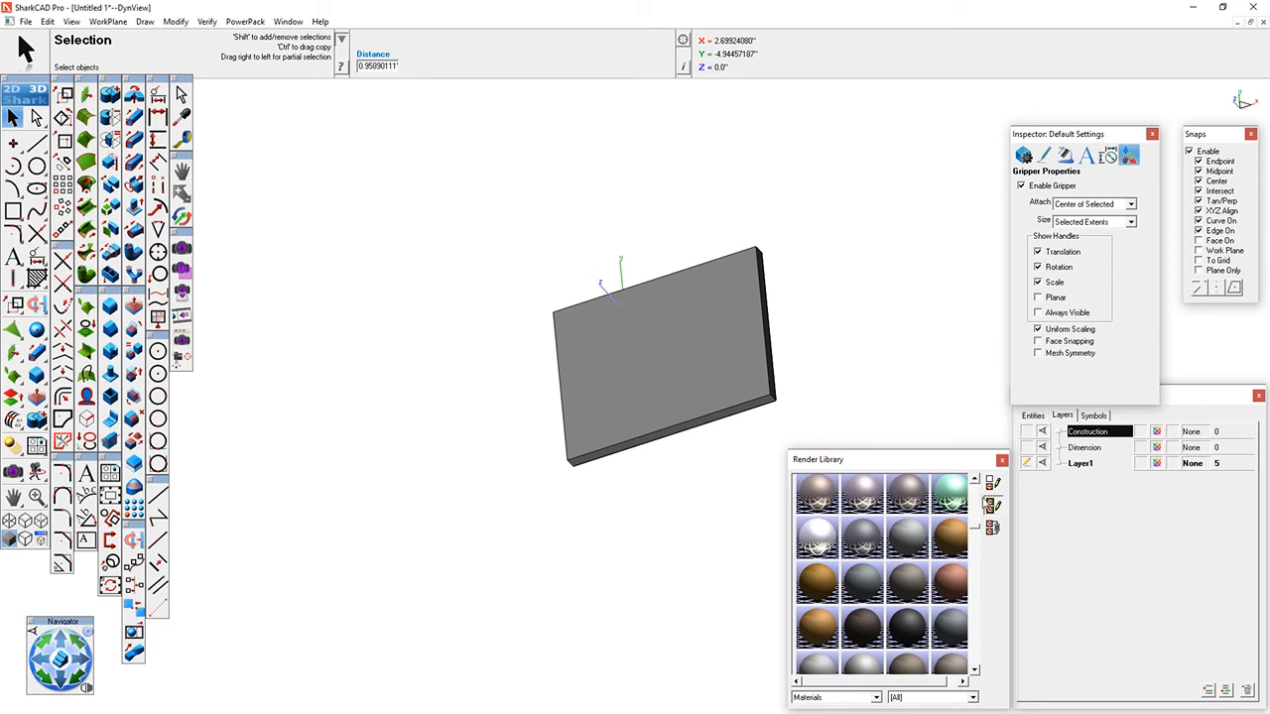
{"action": "scroll", "coordinate": [982, 504], "scroll_direction": "up", "scroll_amount": 3}
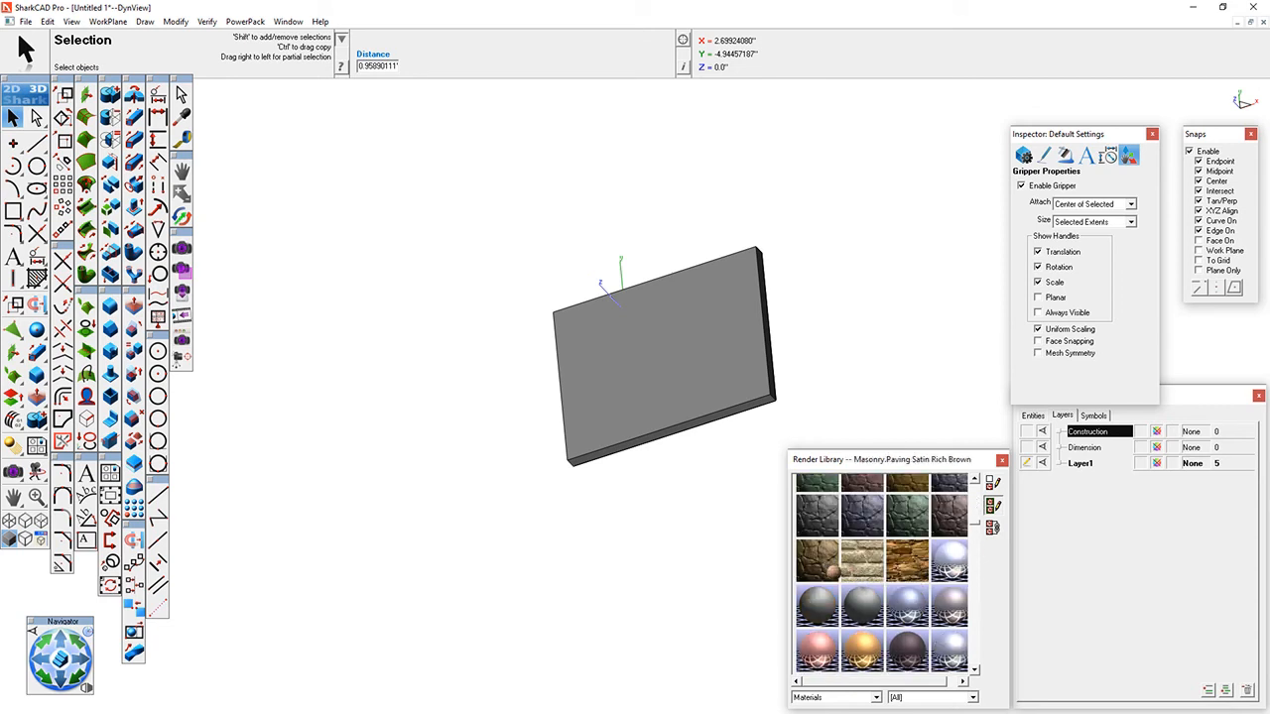
{"action": "left_click_drag", "start_coordinate": [833, 572], "coordinate": [728, 372]}
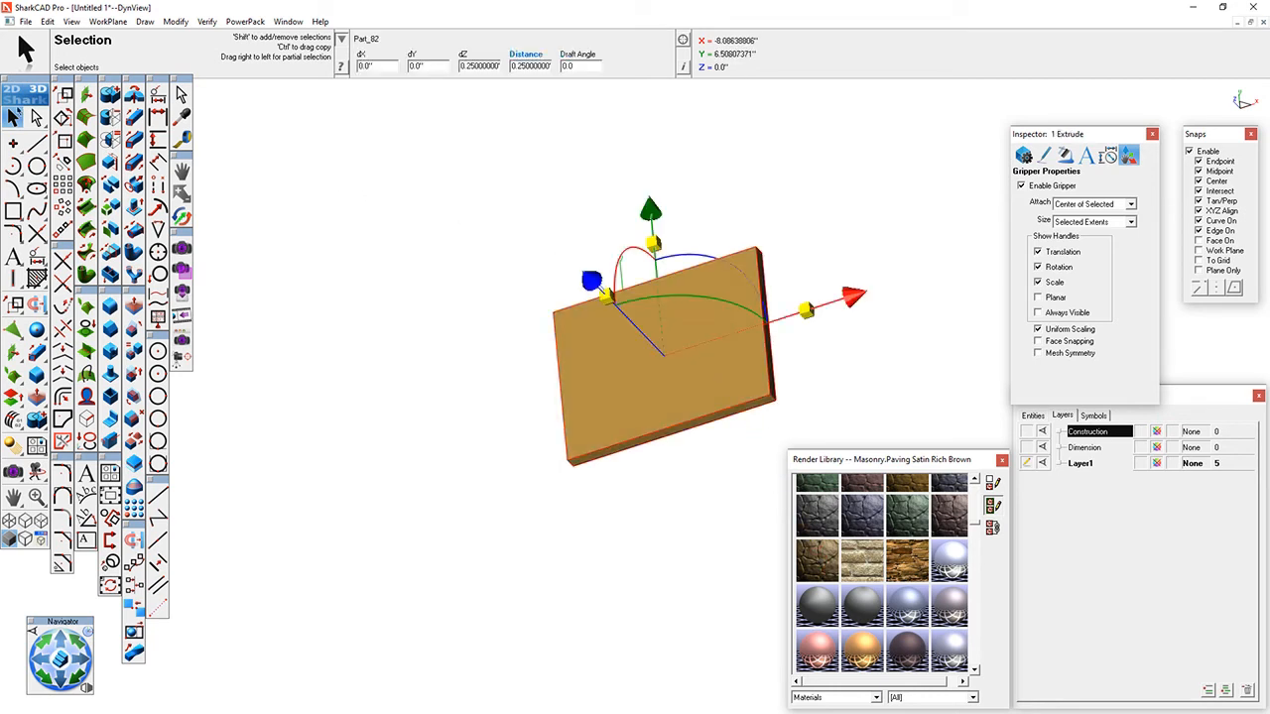
{"action": "left_click", "coordinate": [227, 165]}
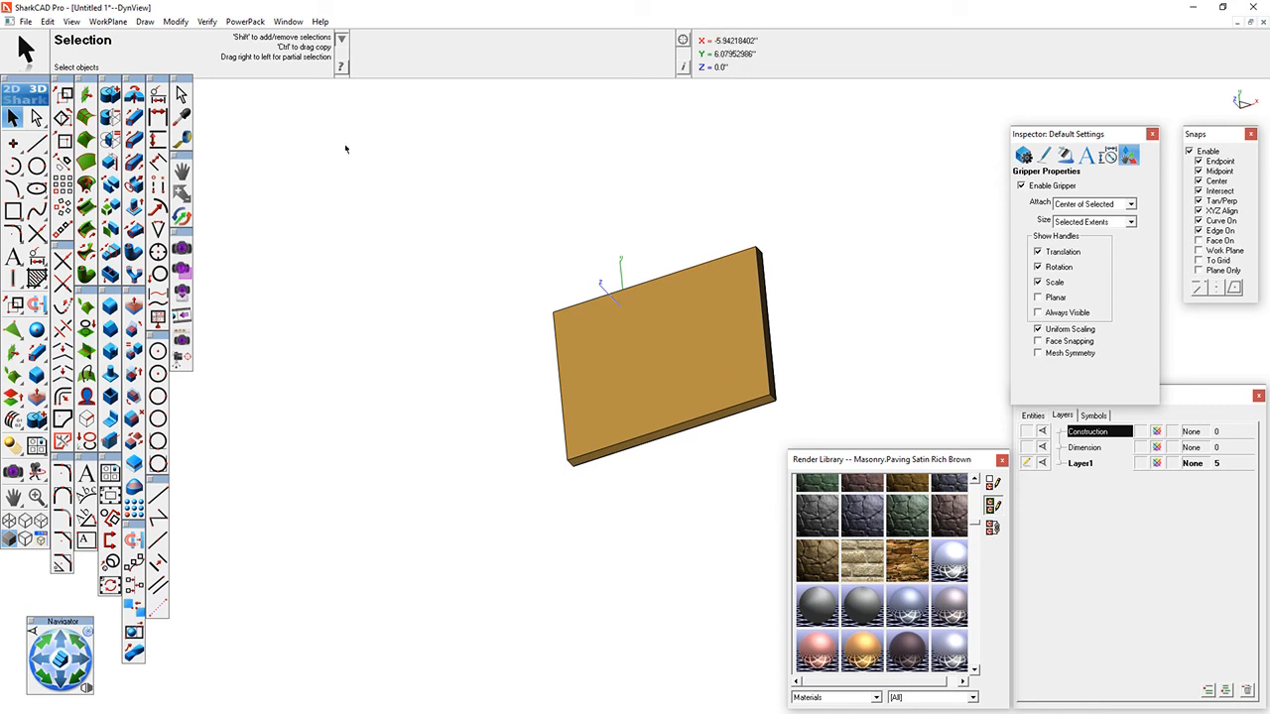
- Remove the links between the extruded plate and its profile lines, accepting the loss of its history tree
{"action": "left_click", "coordinate": [655, 343]}
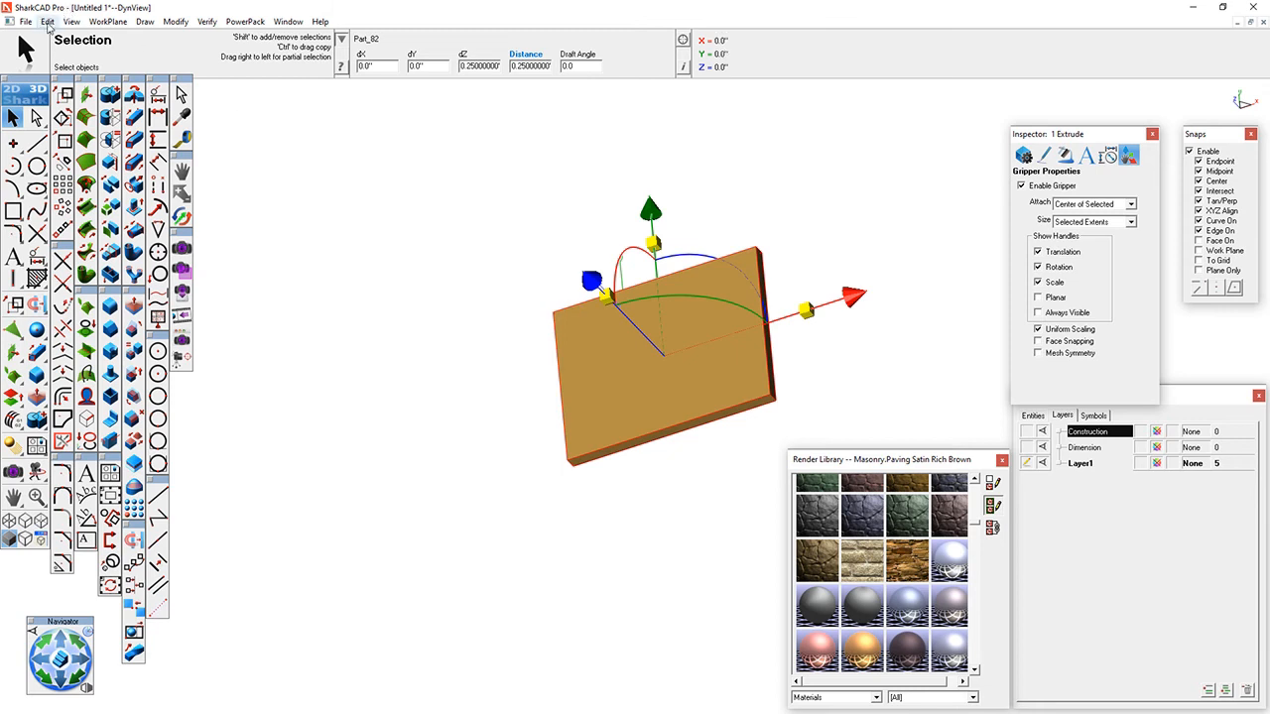
{"action": "left_click", "coordinate": [48, 22]}
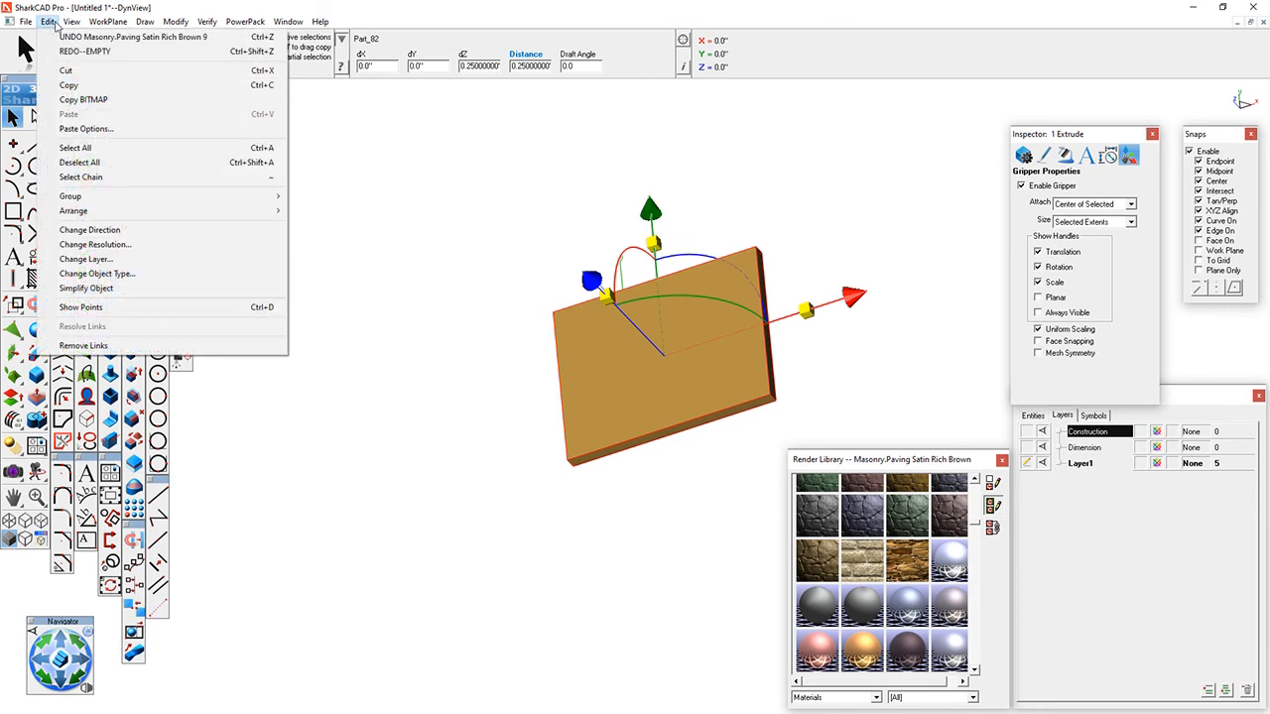
{"action": "left_click", "coordinate": [85, 346]}
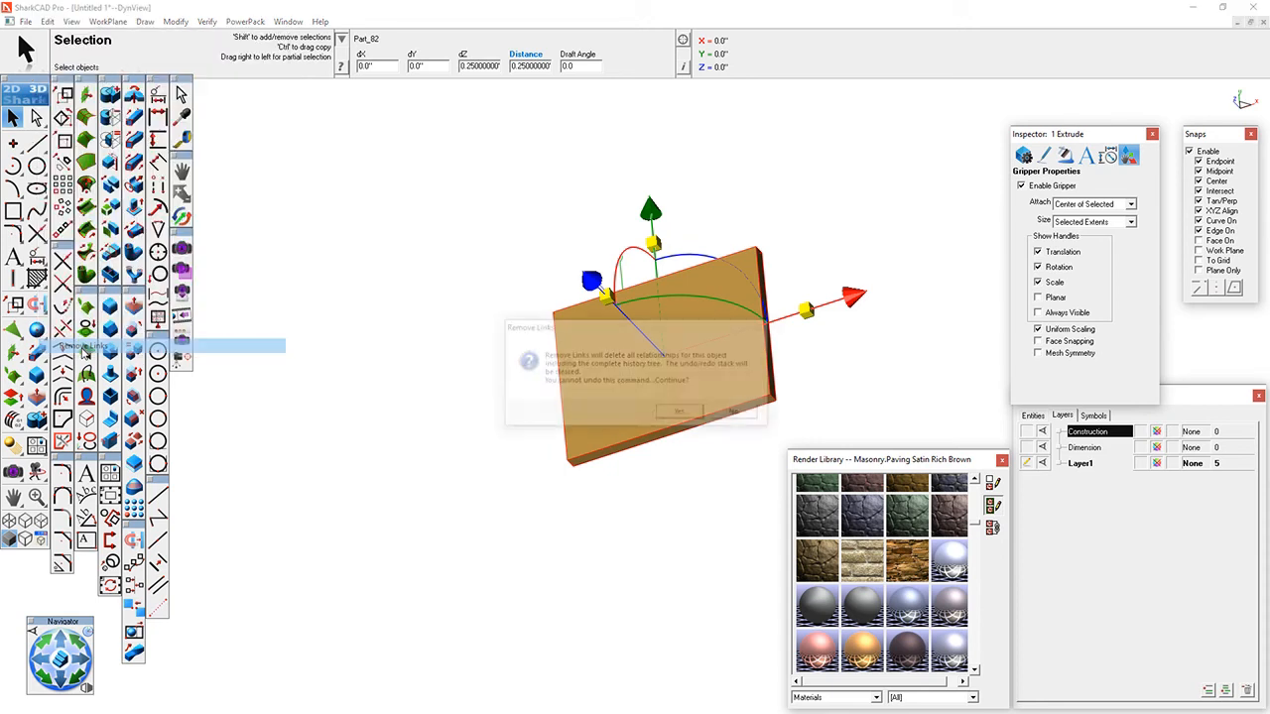
{"action": "left_click", "coordinate": [667, 414]}
- Move the unlinked right-hand profile line about 7.56" in the negative X direction, and delete all four profile lines
{"action": "left_click_drag", "start_coordinate": [697, 171], "coordinate": [832, 449]}
{"action": "left_click_drag", "start_coordinate": [879, 293], "coordinate": [518, 447]}
{"action": "left_click", "coordinate": [523, 236]}
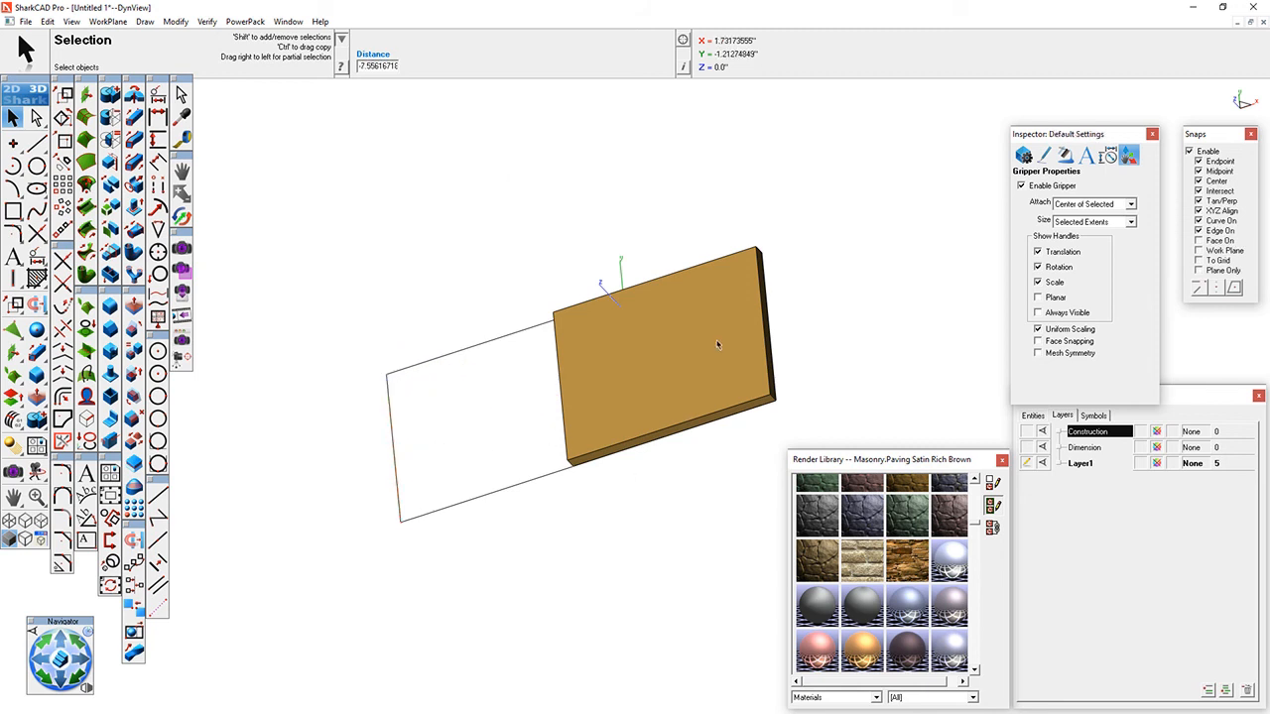
{"action": "left_click_drag", "start_coordinate": [281, 194], "coordinate": [685, 601]}
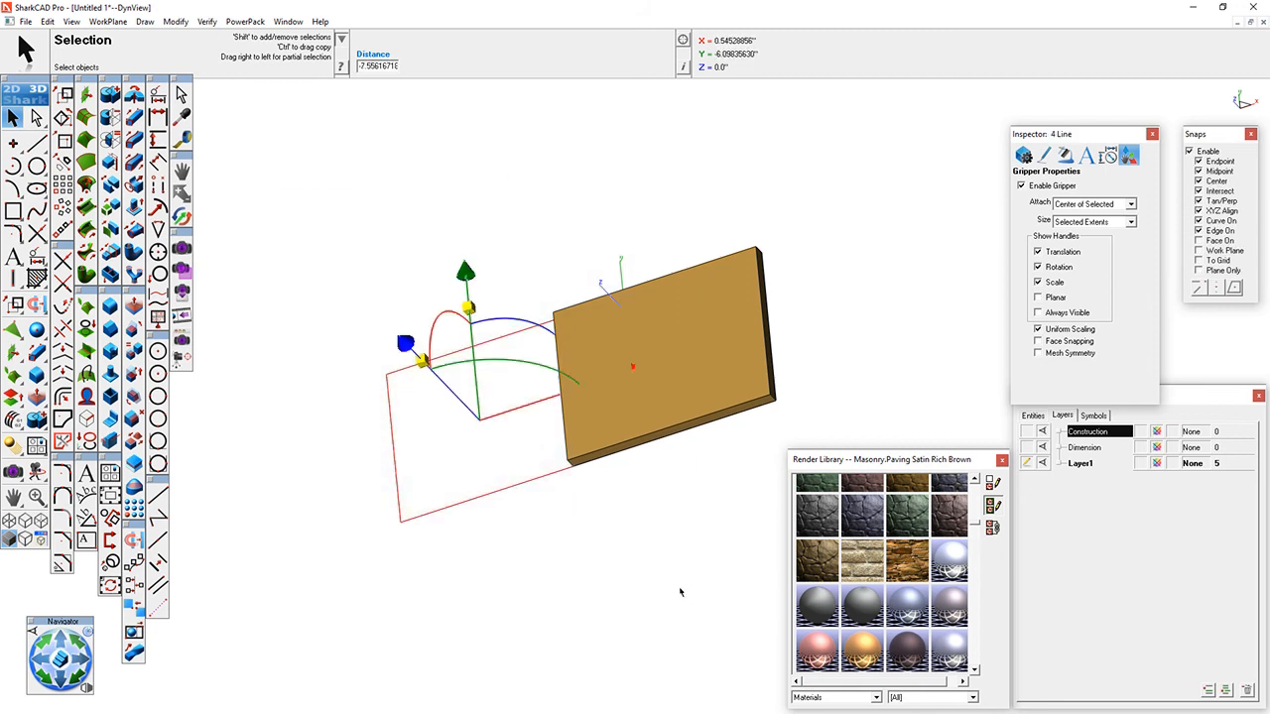
{"action": "key", "text": "Delete"}
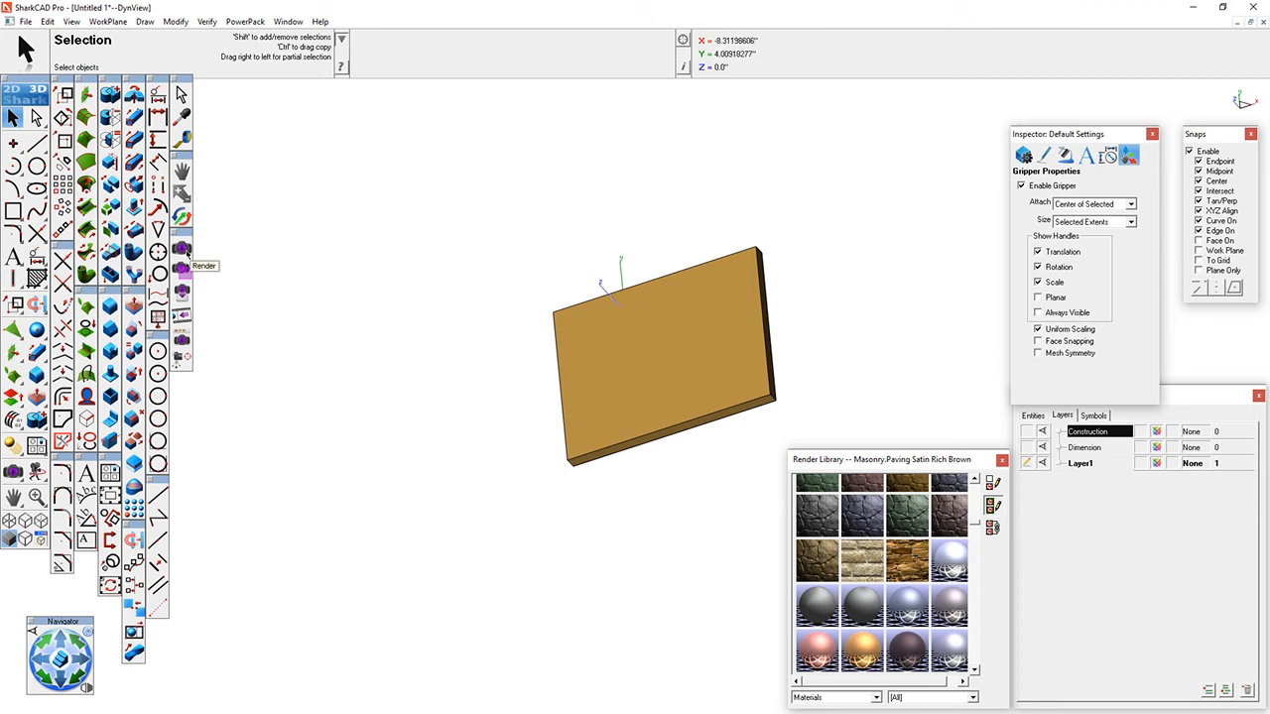
- Orbit the enlarged plate to an angled view of its broad face and turn on perspective display
{"action": "scroll", "coordinate": [725, 414], "scroll_direction": "up", "scroll_amount": 3}
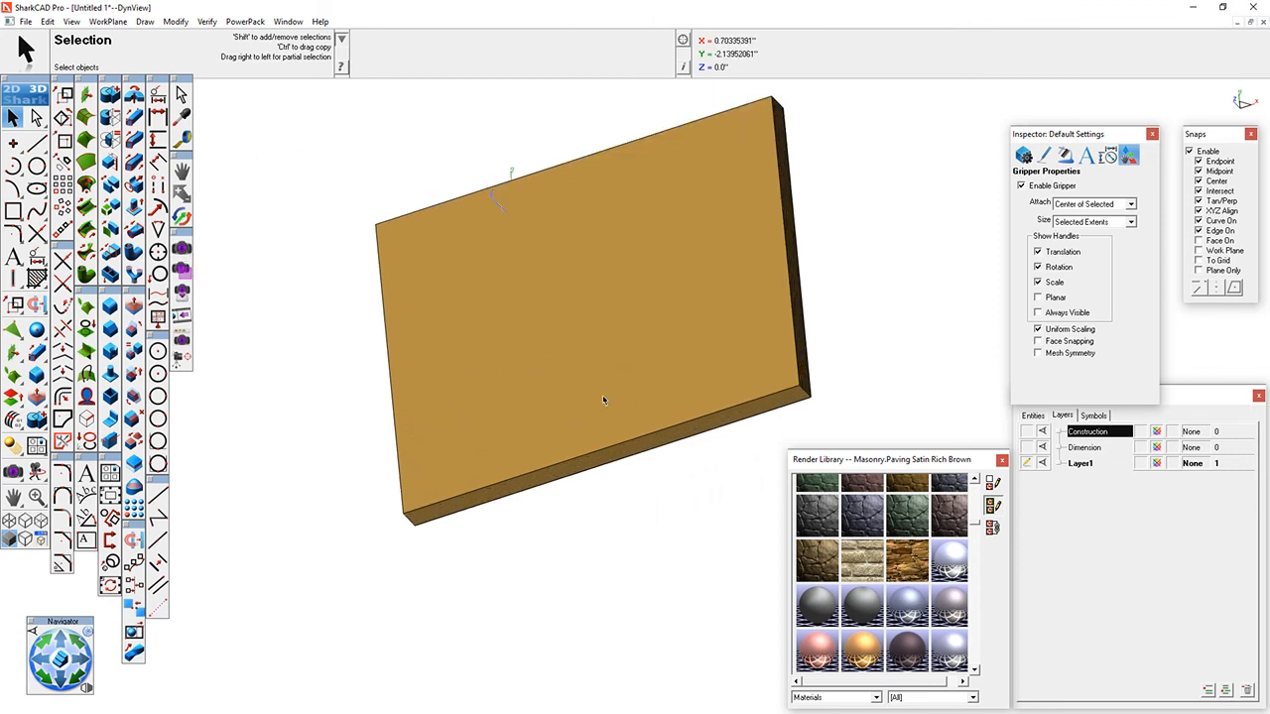
{"action": "middle_click_drag", "start_coordinate": [606, 398], "coordinate": [646, 260]}
{"action": "middle_click_drag", "start_coordinate": [378, 395], "coordinate": [355, 243]}
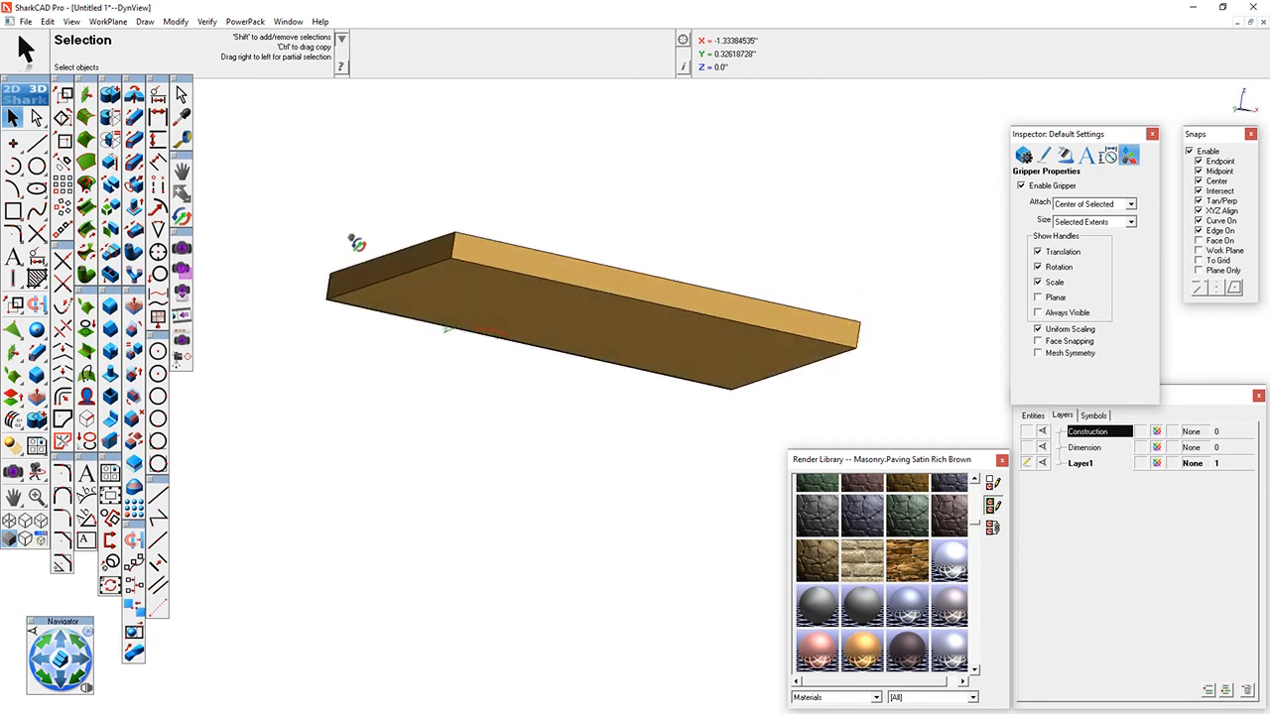
{"action": "middle_click_drag", "start_coordinate": [508, 268], "coordinate": [493, 422]}
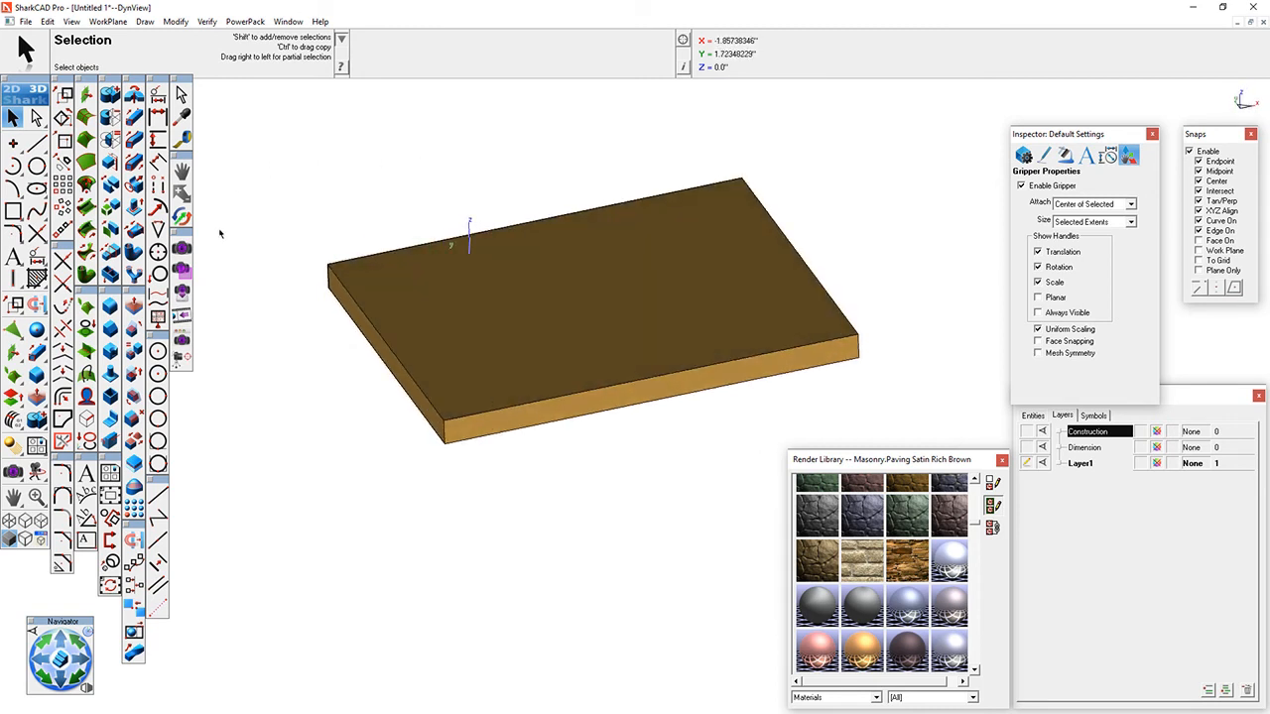
{"action": "left_click", "coordinate": [27, 543]}
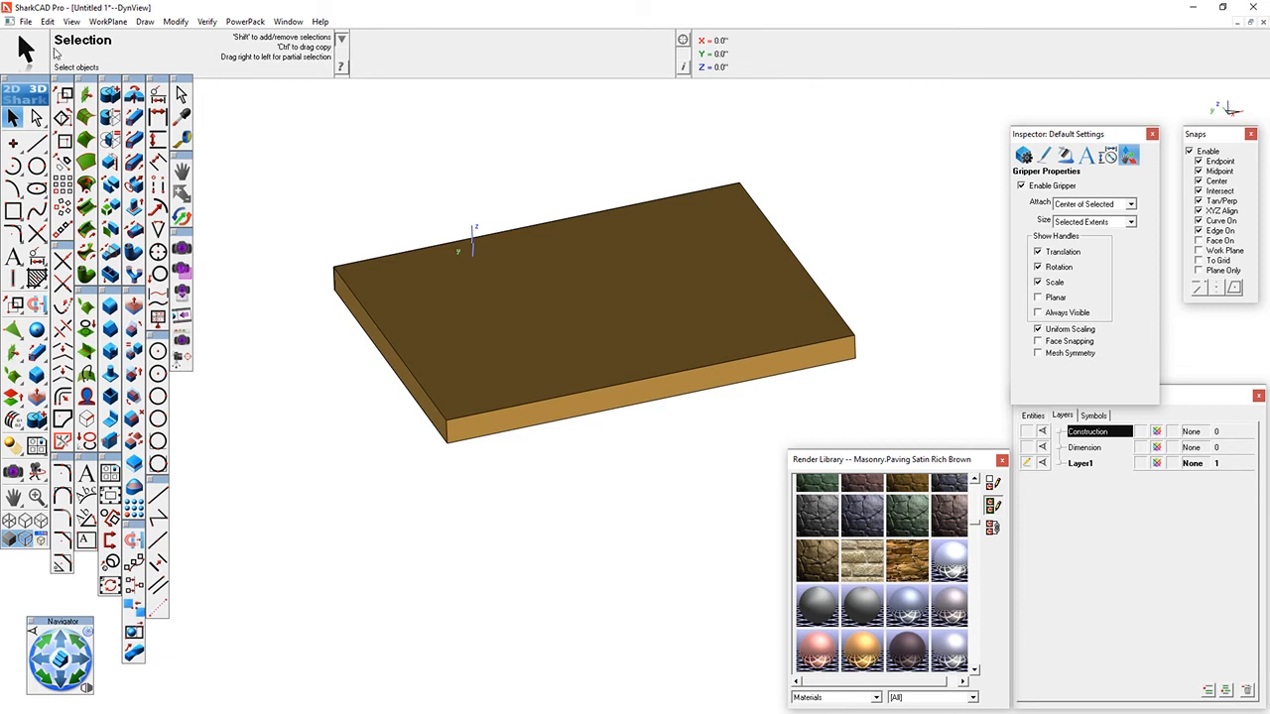
- Create a new perspective view named V1 with a focal length of 30
{"action": "left_click", "coordinate": [71, 22]}
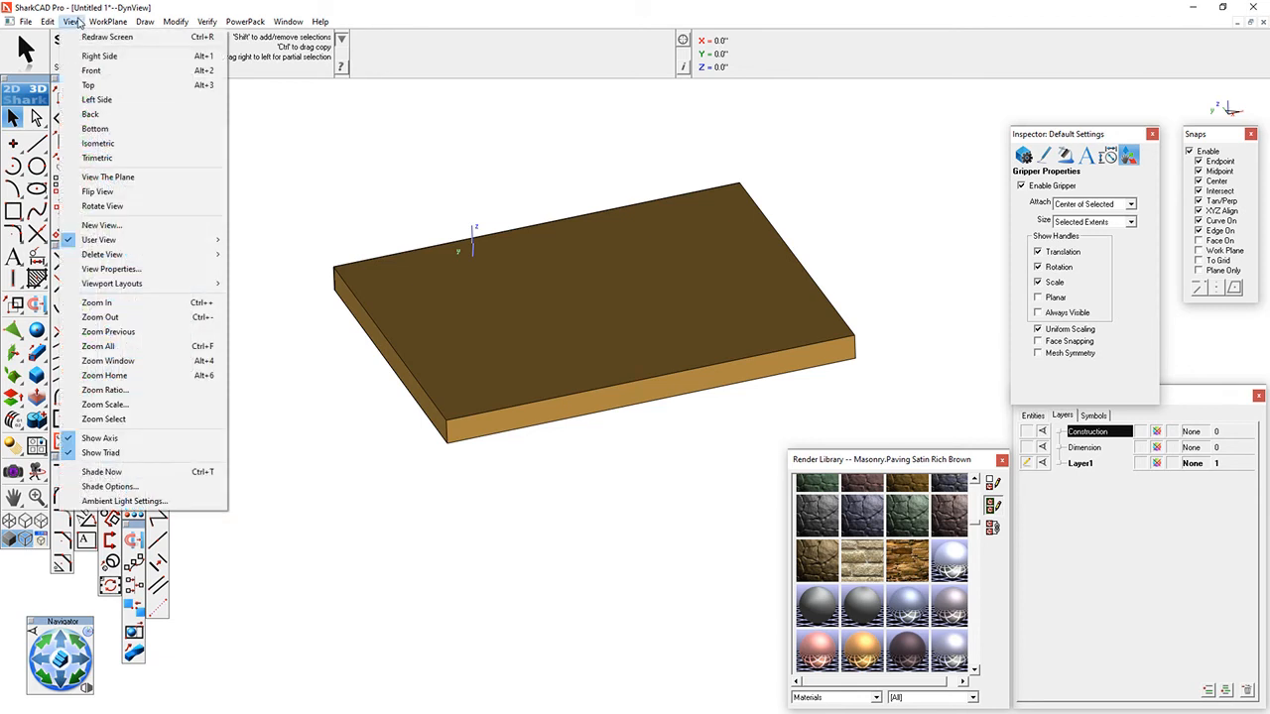
{"action": "left_click", "coordinate": [119, 226]}
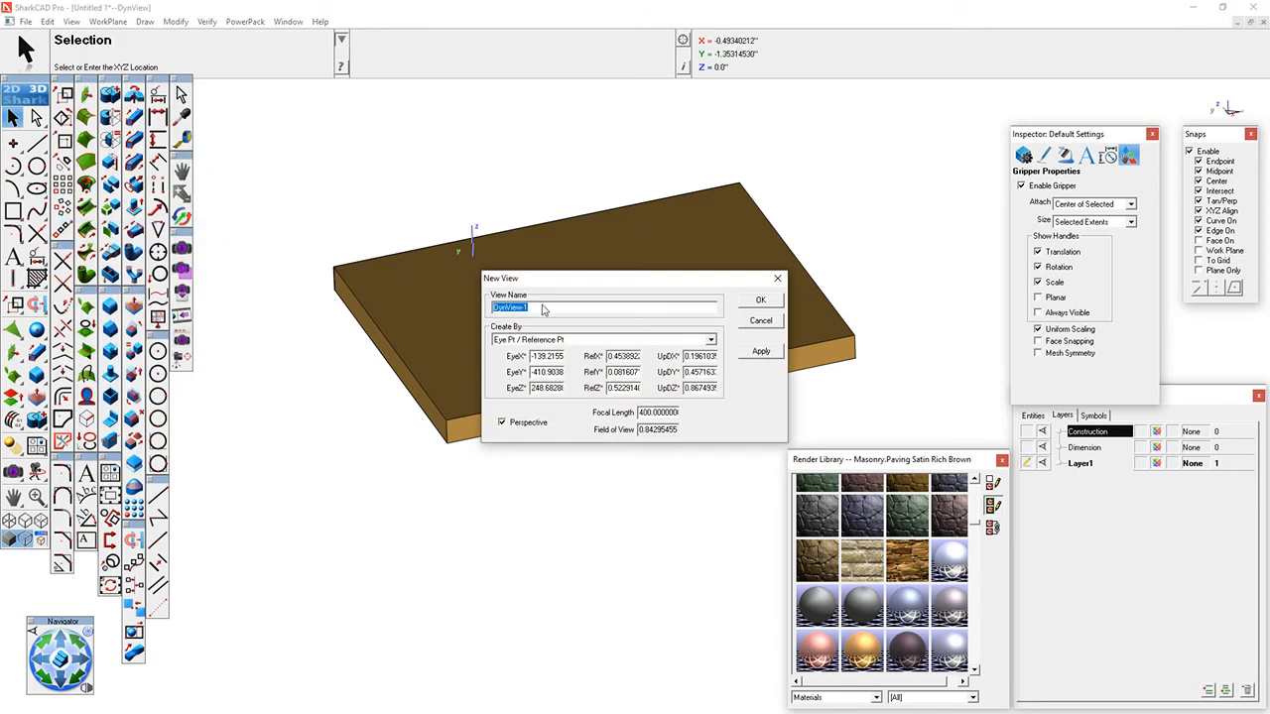
{"action": "left_click_drag", "start_coordinate": [641, 412], "coordinate": [809, 430]}
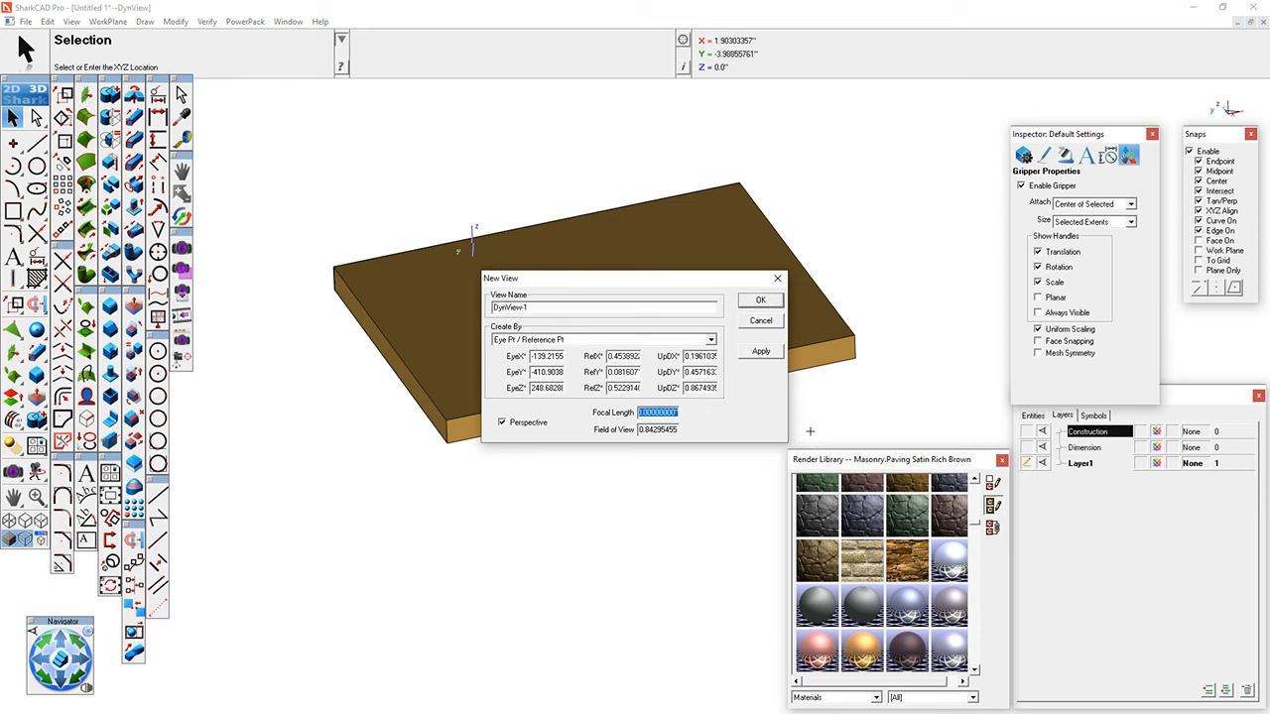
{"action": "type", "text": "30"}
{"action": "key", "text": "Tab"}
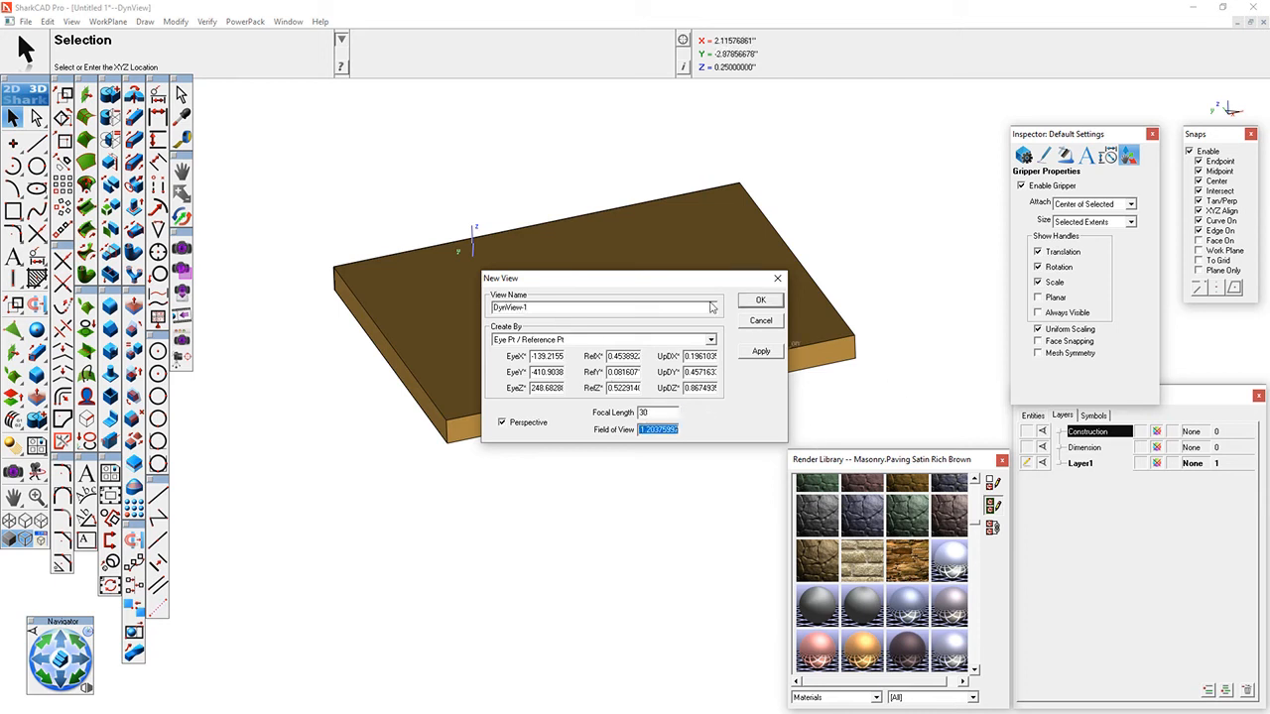
{"action": "double_click", "coordinate": [535, 311]}
{"action": "type", "text": "V1"}
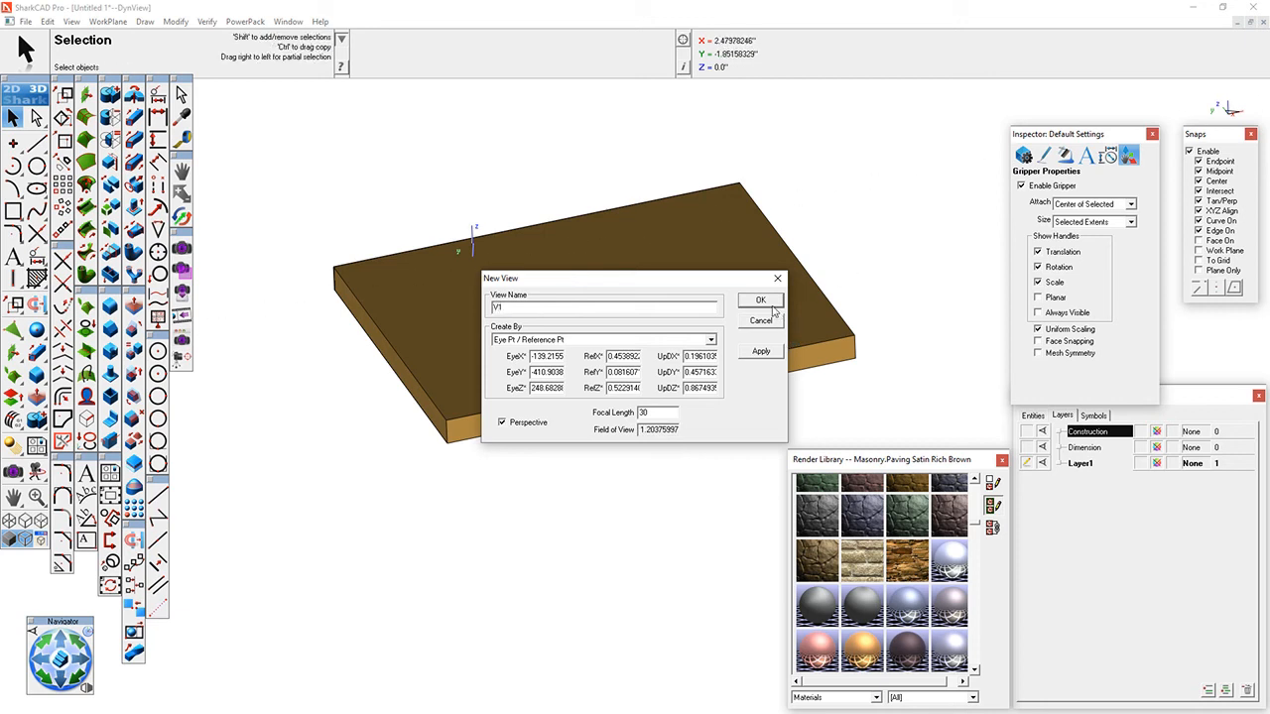
{"action": "left_click", "coordinate": [765, 355]}
{"action": "left_click", "coordinate": [761, 301]}
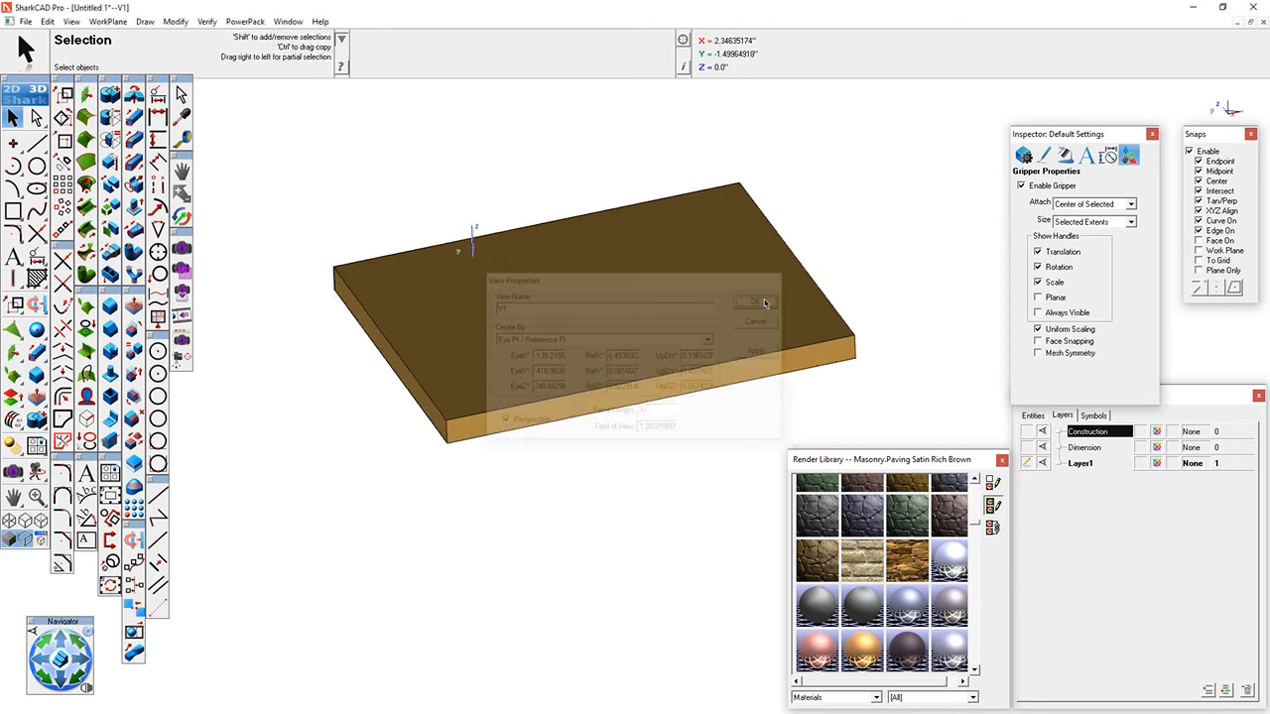
- Activate the saved user view V1
{"action": "left_click", "coordinate": [71, 20]}
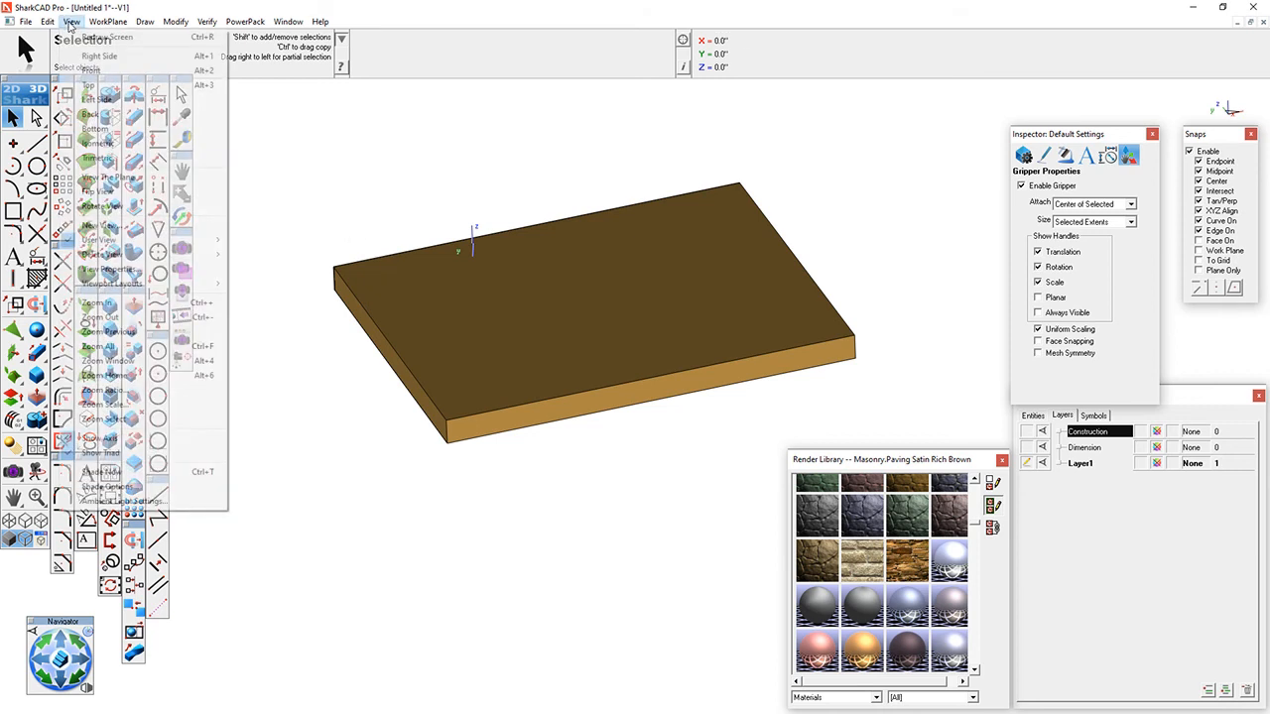
{"action": "mouse_move", "coordinate": [114, 240]}
{"action": "left_click", "coordinate": [248, 255]}
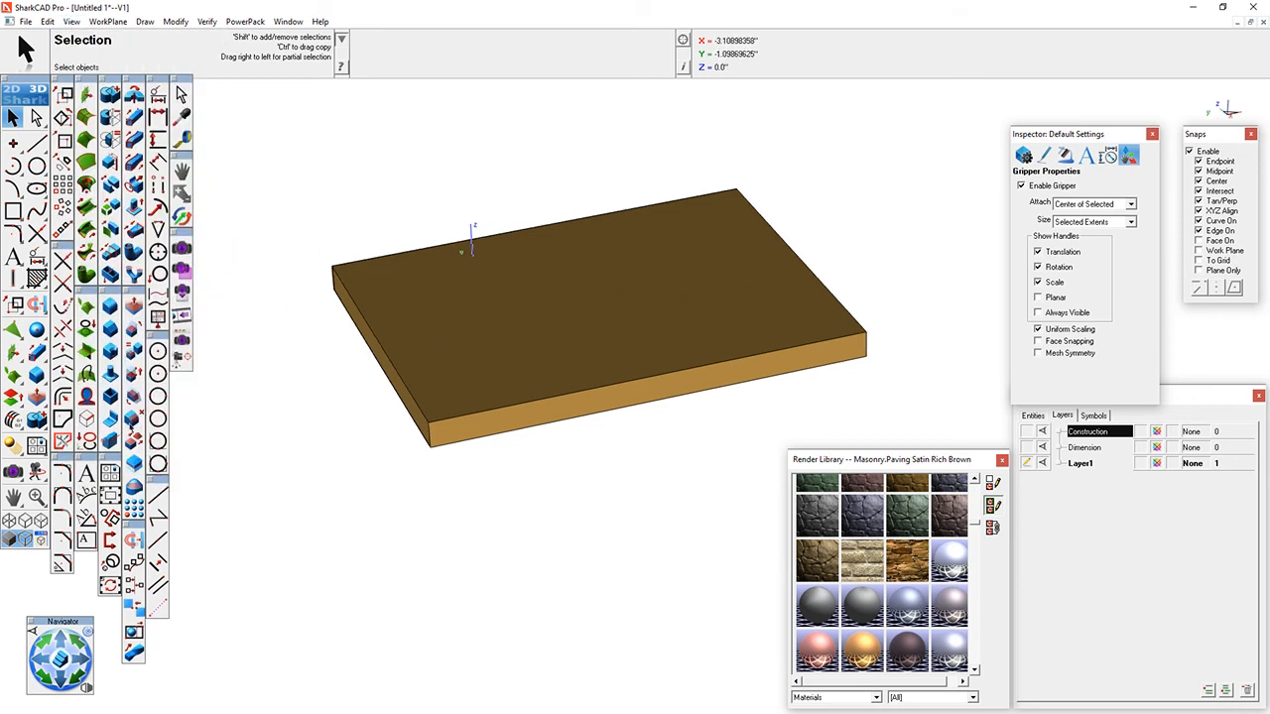
- Render the entire window to check the plate's stone material in view V1
{"action": "left_click", "coordinate": [181, 247]}
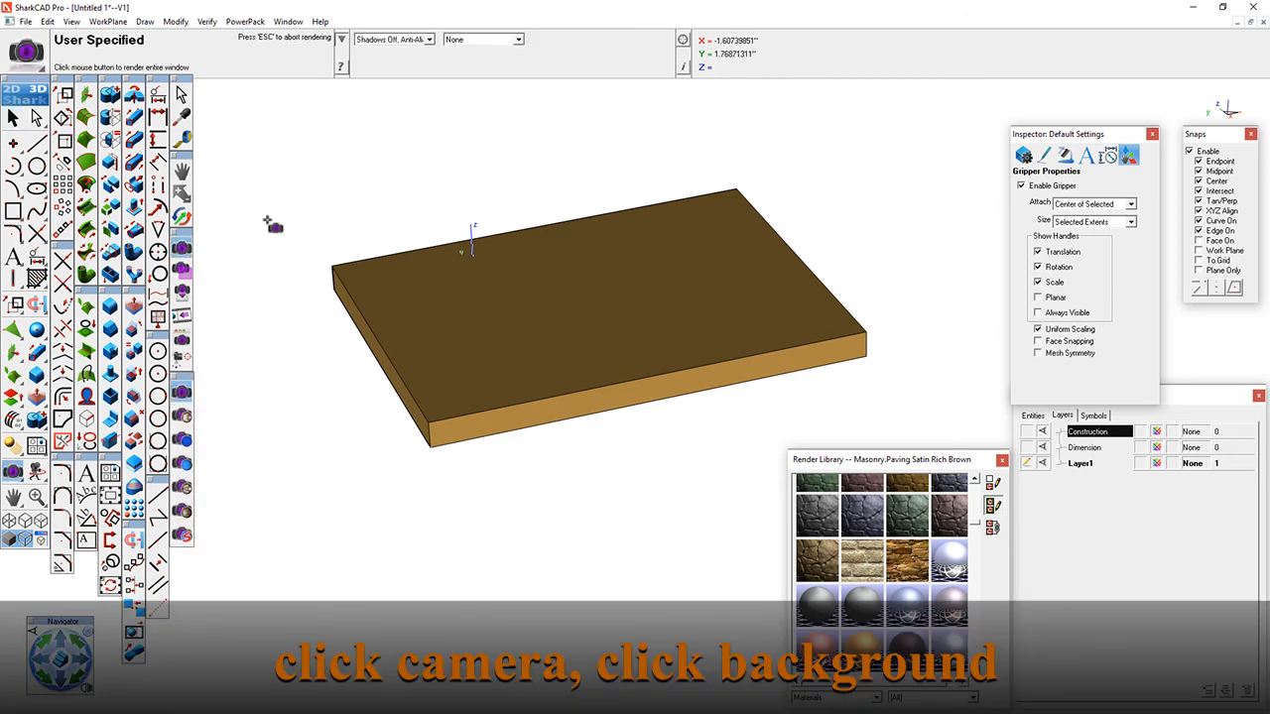
{"action": "left_click", "coordinate": [320, 198]}
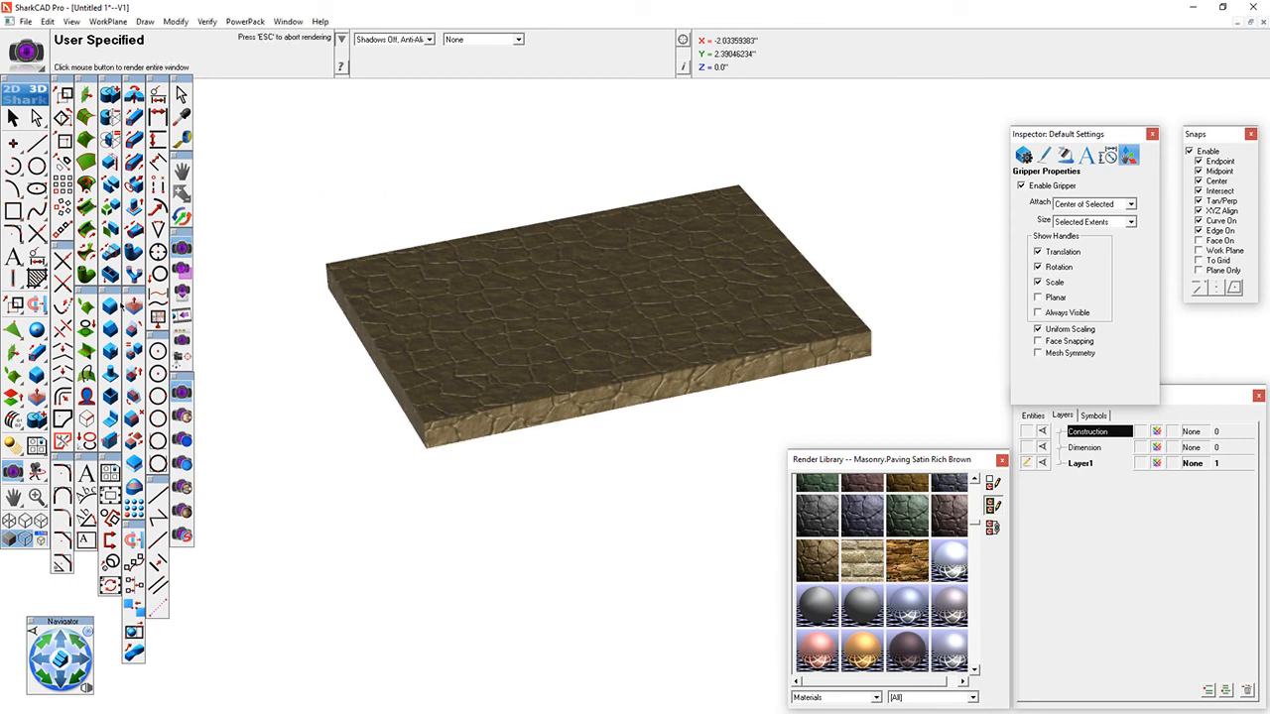
- Add a distant light beyond the plate's upper left, aimed at the midpoint of the plate's left top edge
{"action": "left_click", "coordinate": [12, 439]}
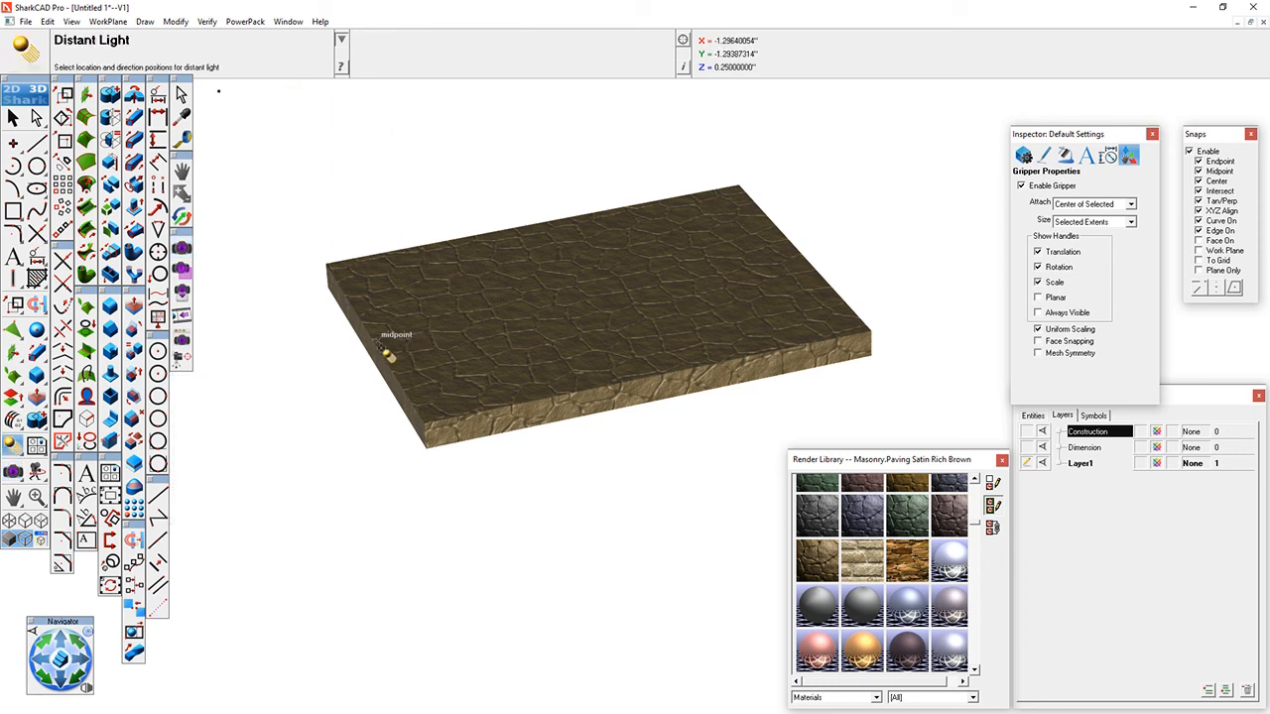
{"action": "left_click", "coordinate": [387, 345]}
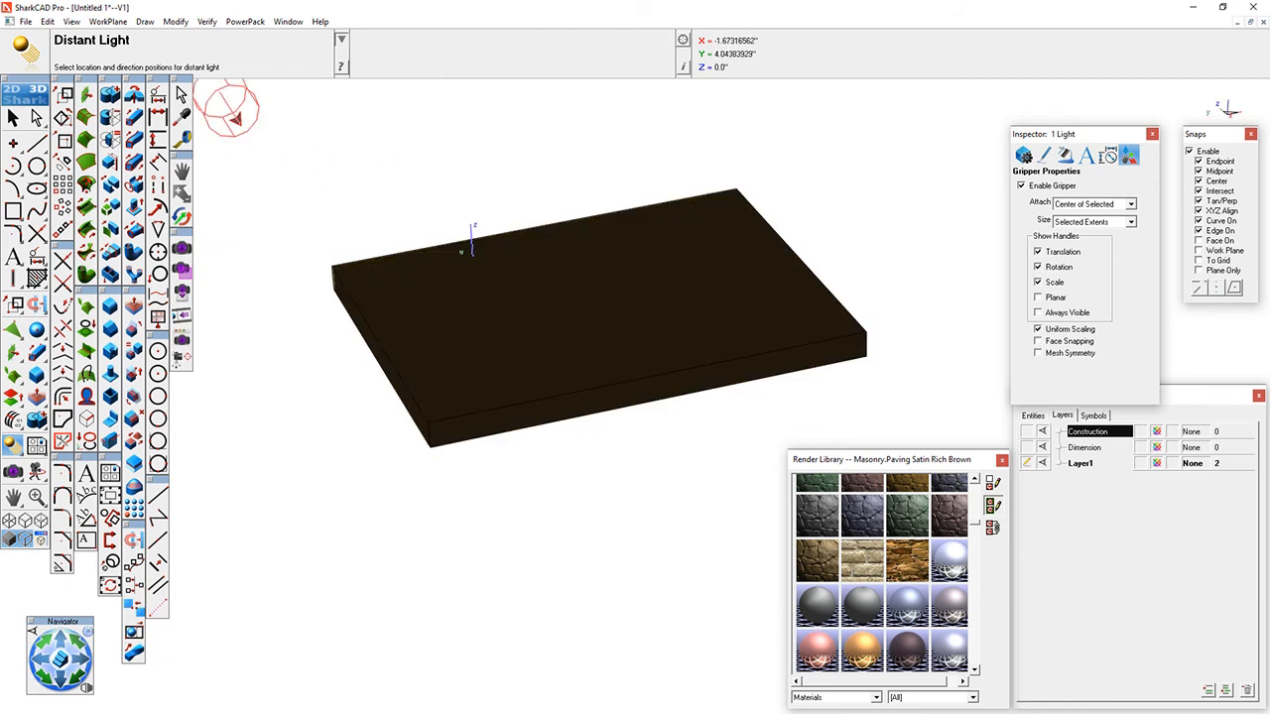
{"action": "key", "text": "Escape"}
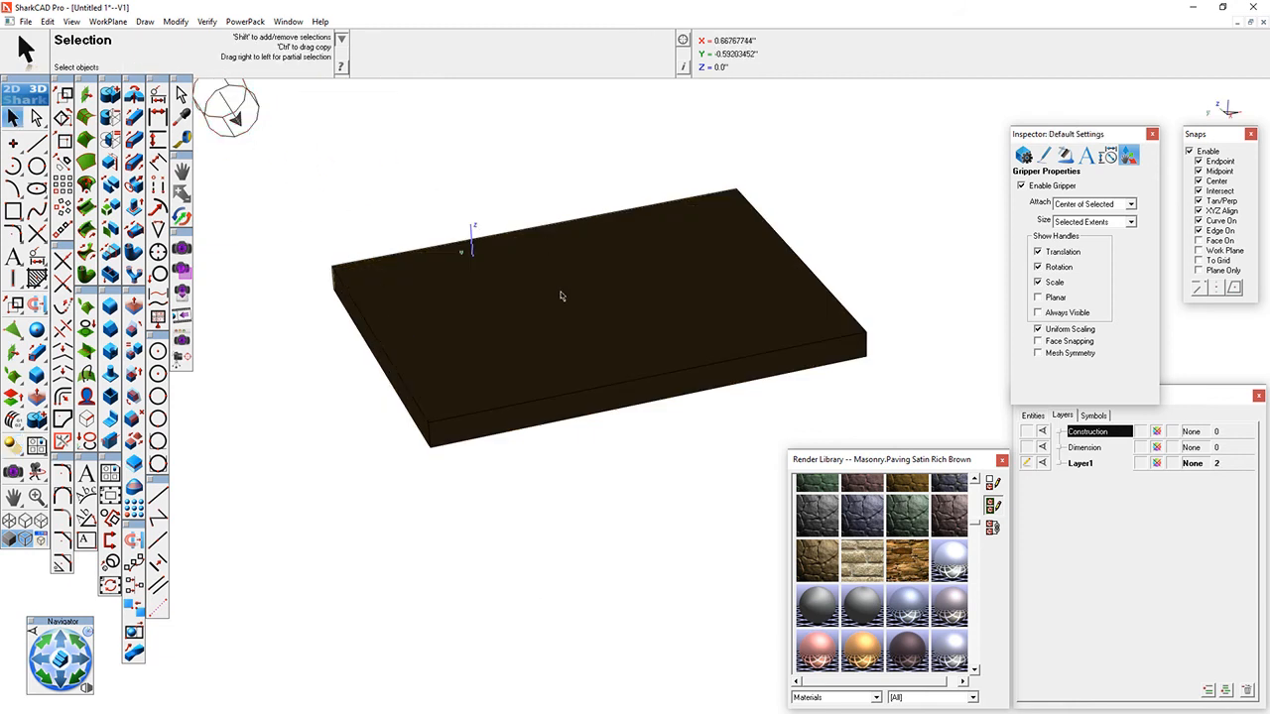
- Rotate the distant light about 45° around its red arc so it points down toward the plate
{"action": "scroll", "coordinate": [612, 383], "scroll_direction": "down", "scroll_amount": 3}
{"action": "middle_click_drag", "start_coordinate": [463, 281], "coordinate": [317, 210]}
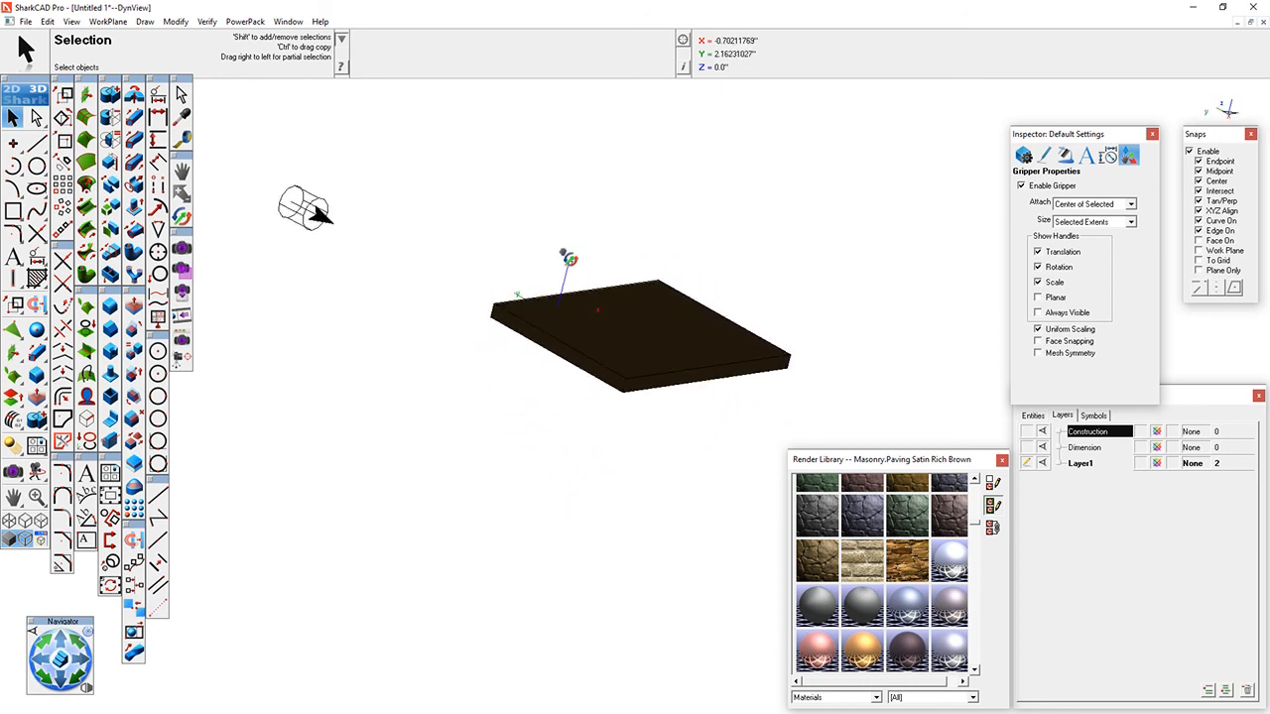
{"action": "left_click", "coordinate": [314, 205]}
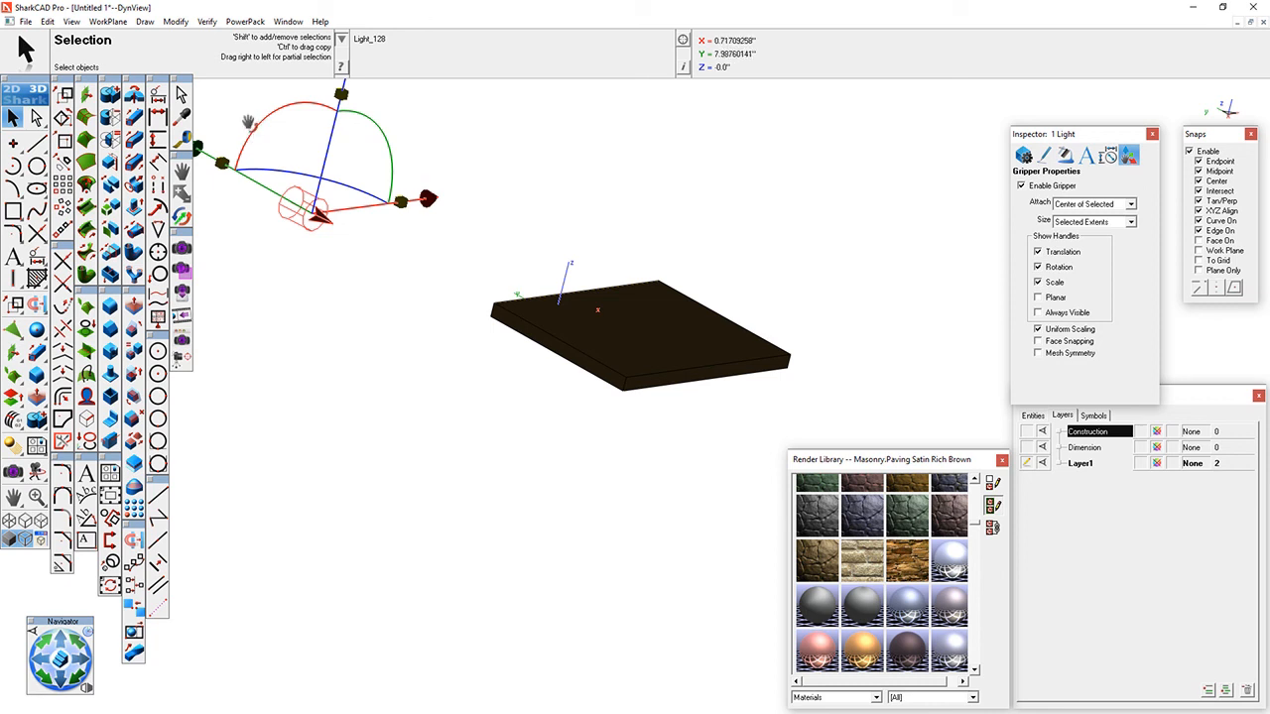
{"action": "left_click_drag", "start_coordinate": [250, 120], "coordinate": [326, 104]}
- Raise the distant light above the plate, then shift it about 4.94" along X and about 1.89" along Y
{"action": "scroll", "coordinate": [447, 364], "scroll_direction": "down", "scroll_amount": 4}
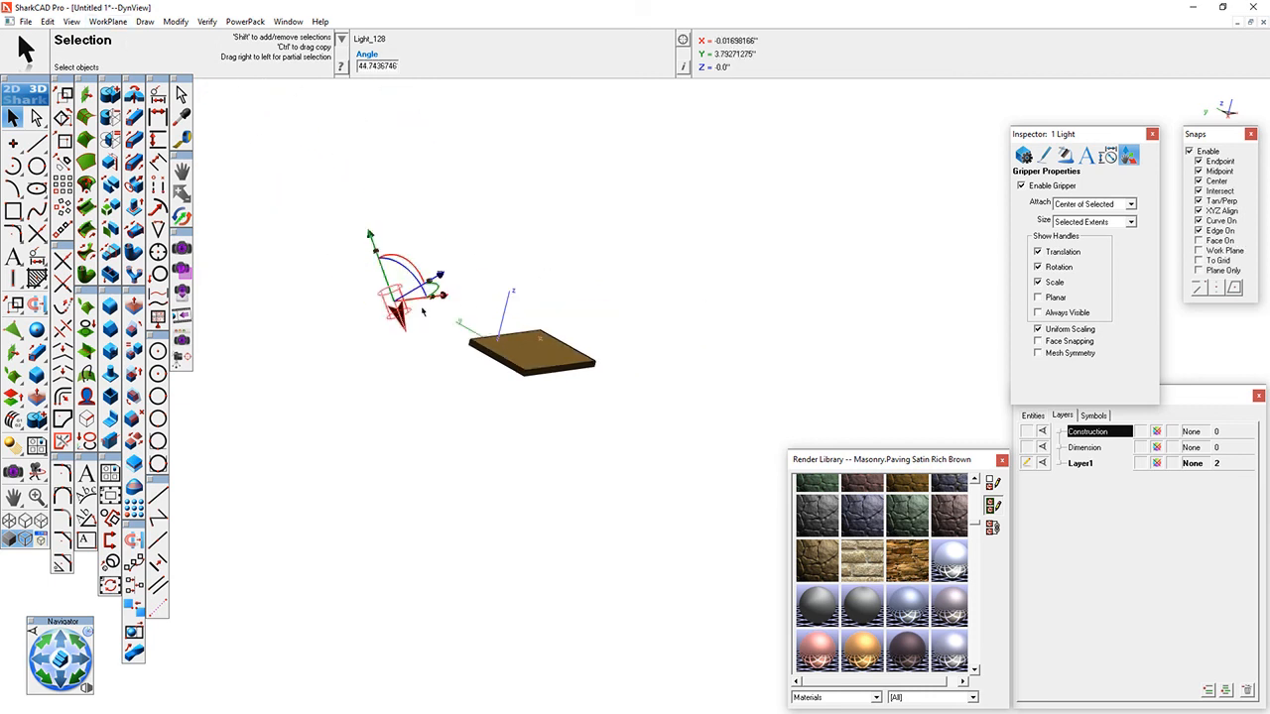
{"action": "left_click_drag", "start_coordinate": [439, 151], "coordinate": [483, 83]}
{"action": "left_click_drag", "start_coordinate": [525, 216], "coordinate": [602, 202]}
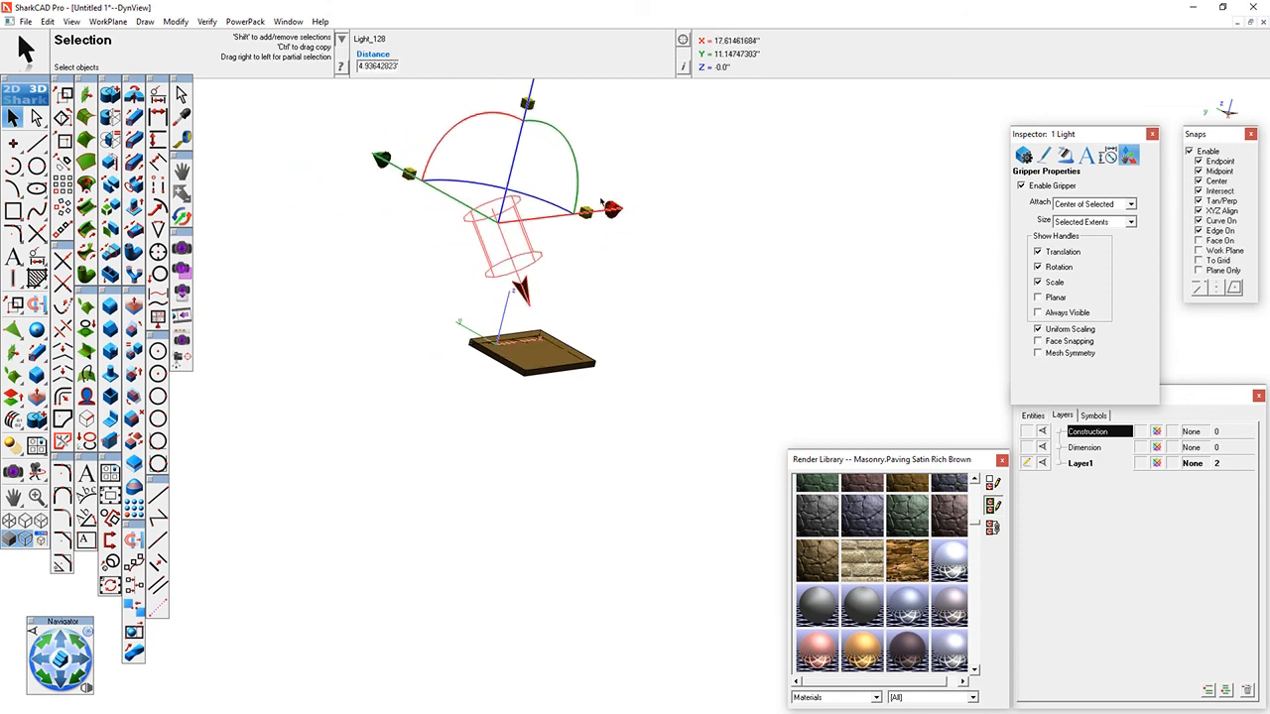
{"action": "left_click_drag", "start_coordinate": [381, 160], "coordinate": [349, 141]}
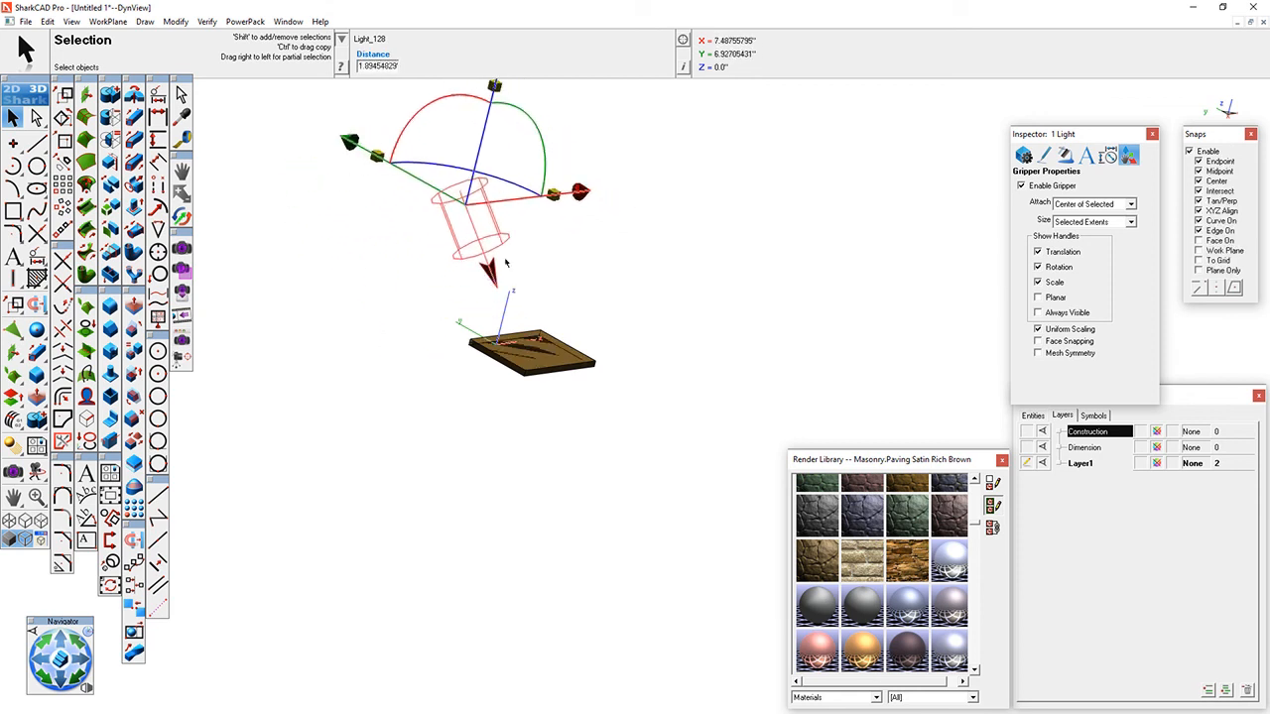
- Reposition the distant light about 2.13" back along X and raise it about 0.64" in Z
{"action": "middle_click_drag", "start_coordinate": [348, 226], "coordinate": [489, 252]}
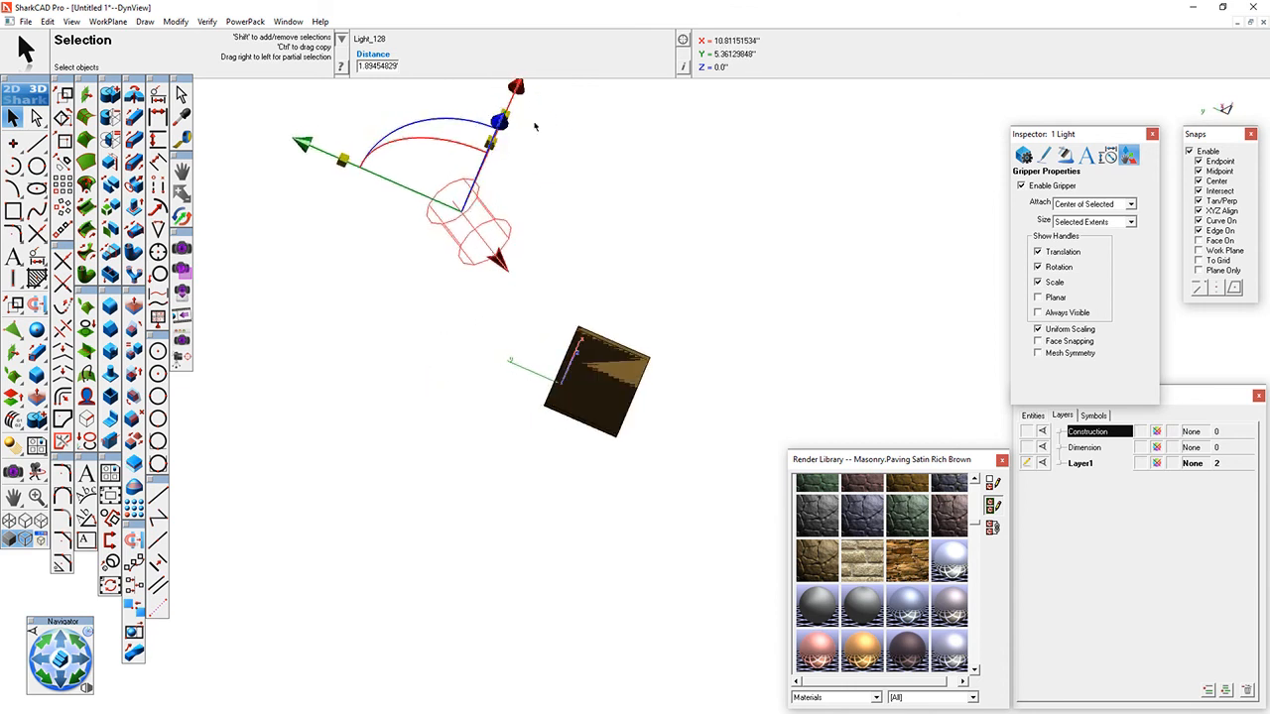
{"action": "left_click_drag", "start_coordinate": [521, 86], "coordinate": [503, 126]}
{"action": "middle_click_drag", "start_coordinate": [509, 386], "coordinate": [533, 237]}
{"action": "scroll", "coordinate": [432, 300], "scroll_direction": "down", "scroll_amount": 3}
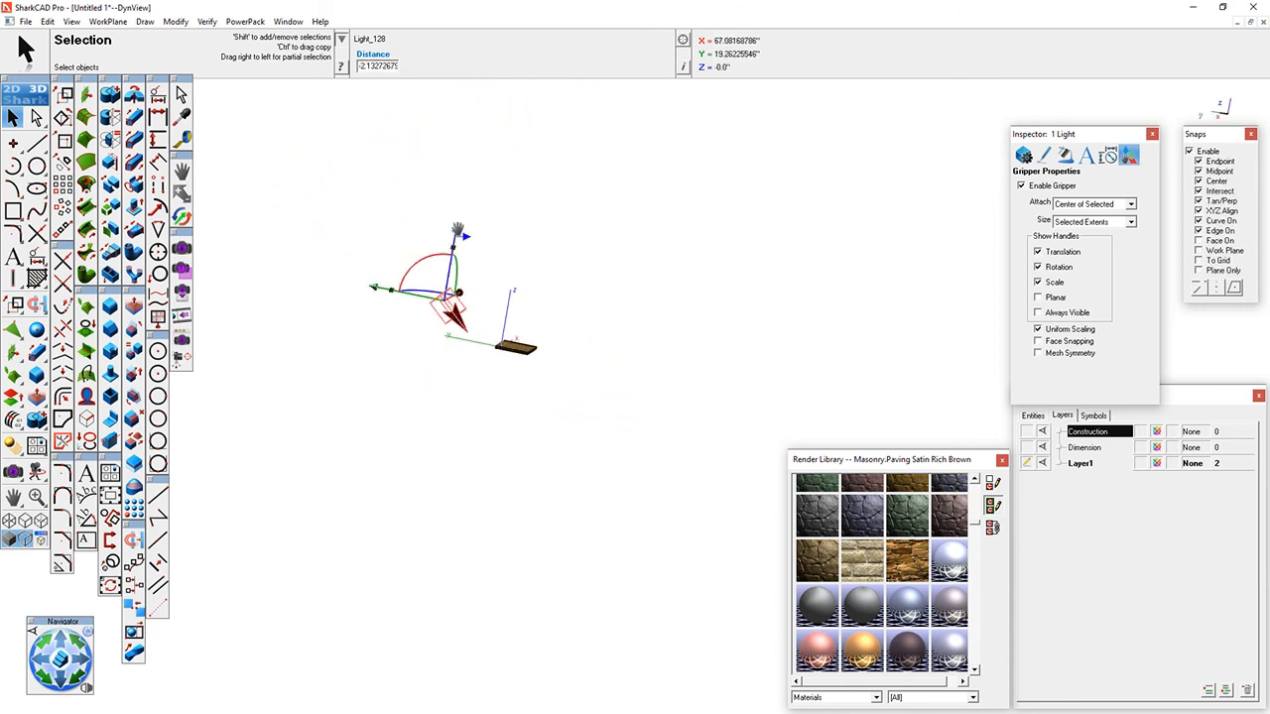
{"action": "left_click", "coordinate": [458, 224]}
{"action": "left_click", "coordinate": [459, 306]}
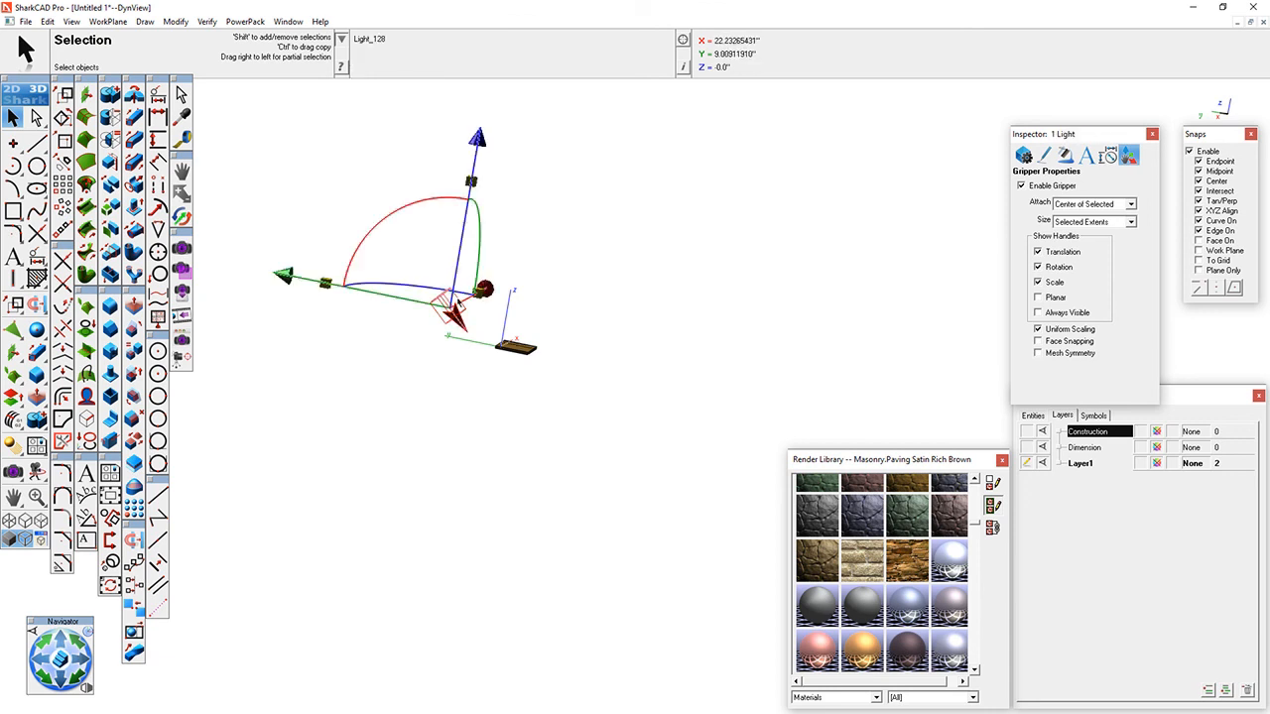
{"action": "left_click_drag", "start_coordinate": [479, 142], "coordinate": [485, 101]}
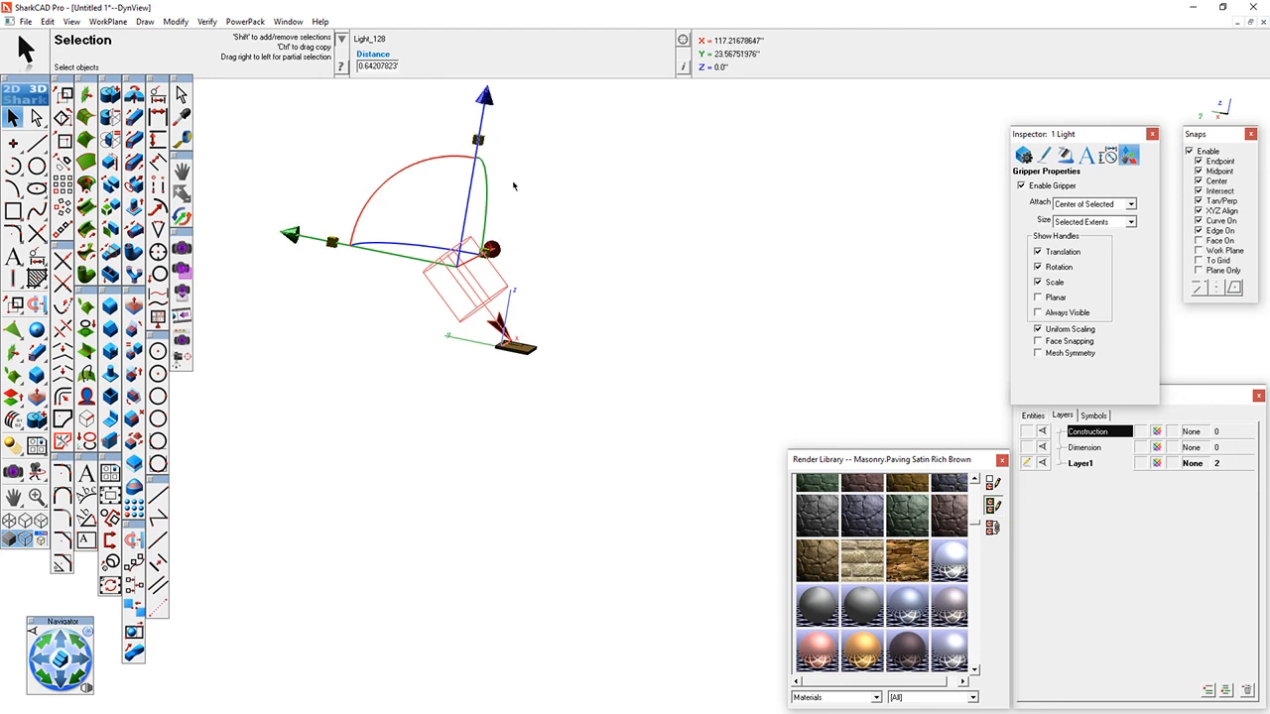
- Return to the saved user view V1, render the entire window with the new lighting, and go back to object selection
{"action": "left_click", "coordinate": [71, 21]}
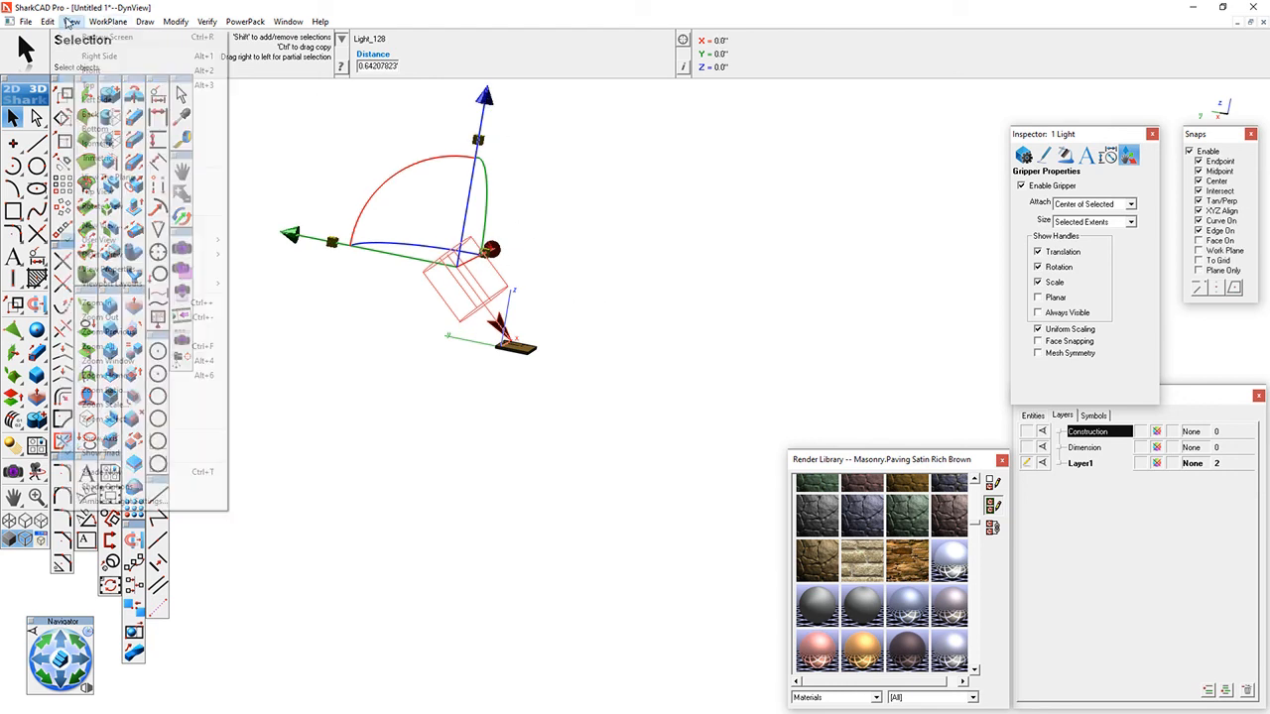
{"action": "mouse_move", "coordinate": [147, 241]}
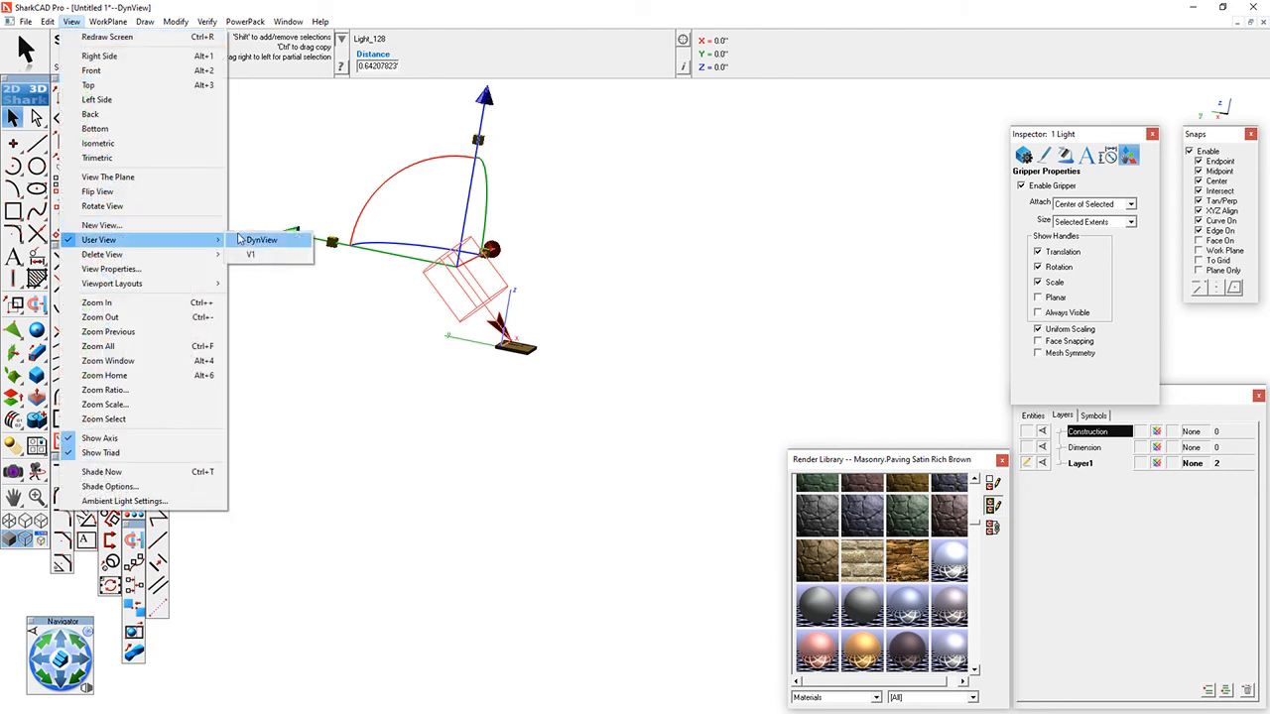
{"action": "left_click", "coordinate": [264, 255]}
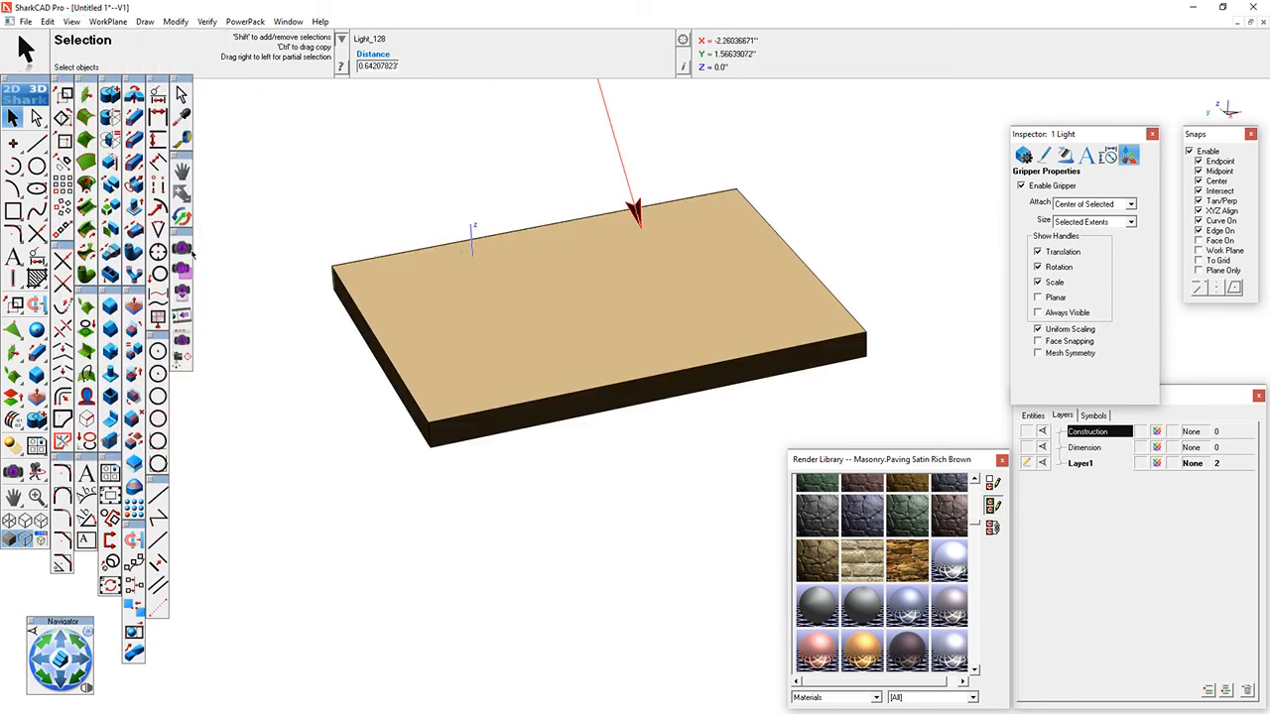
{"action": "left_click", "coordinate": [182, 249]}
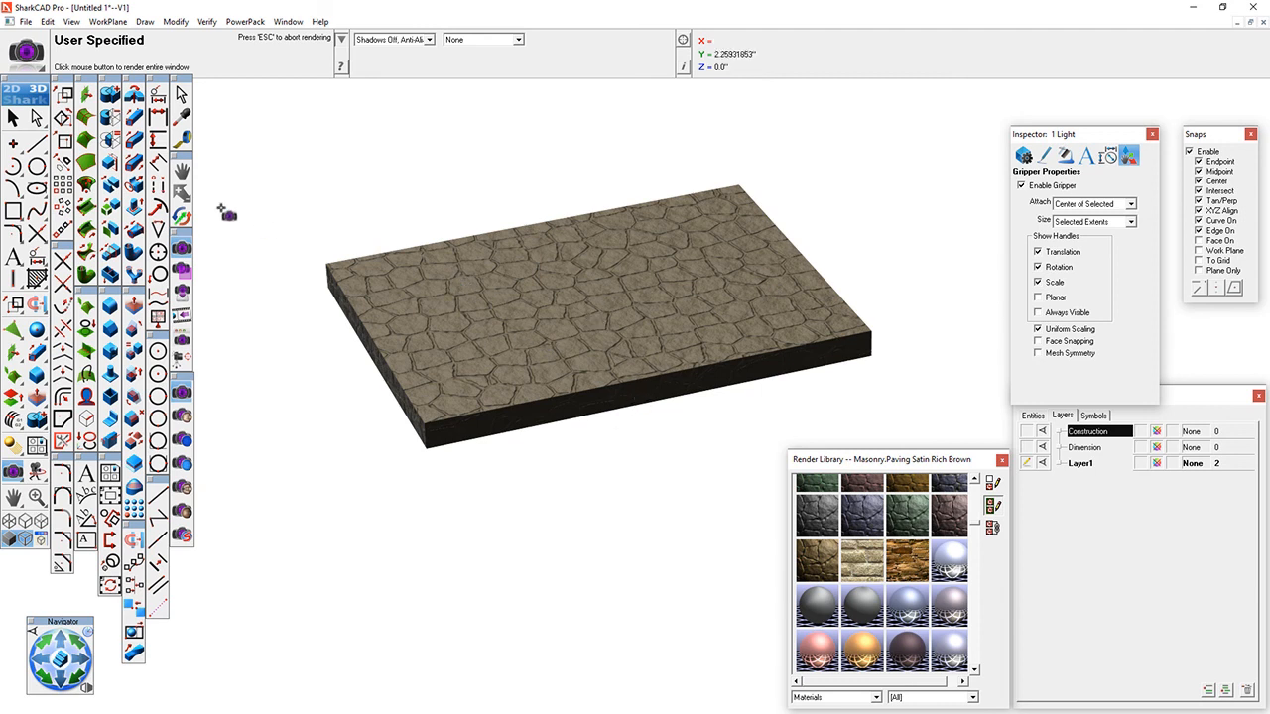
{"action": "left_click", "coordinate": [13, 117]}
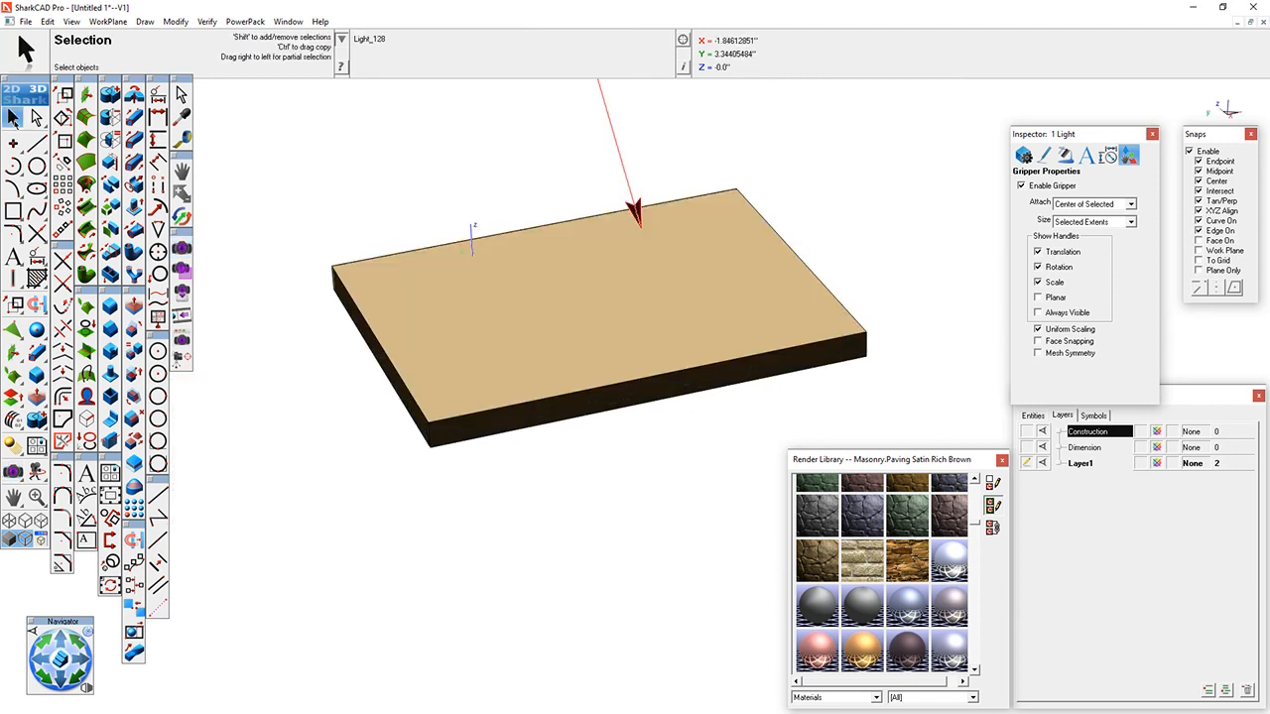